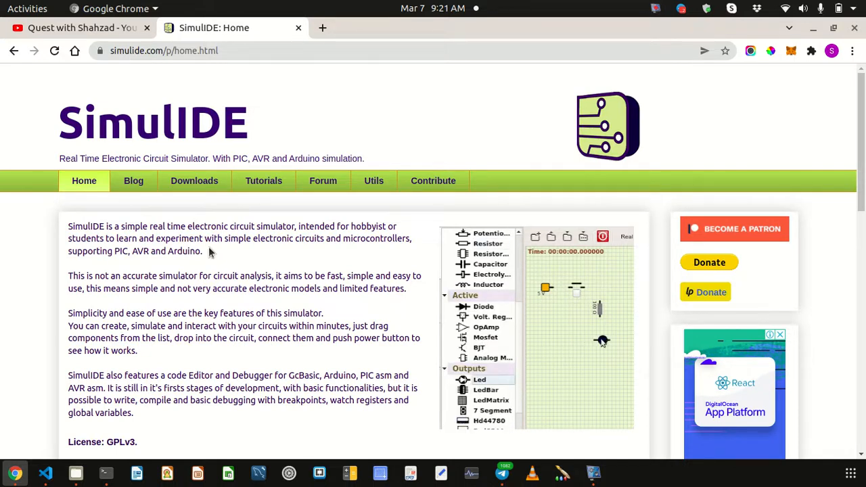
Download the Linux AppImage of SimulIDE 1.0.0-RC1 from the site's Downloads page
{"action": "left_click", "coordinate": [200, 184]}
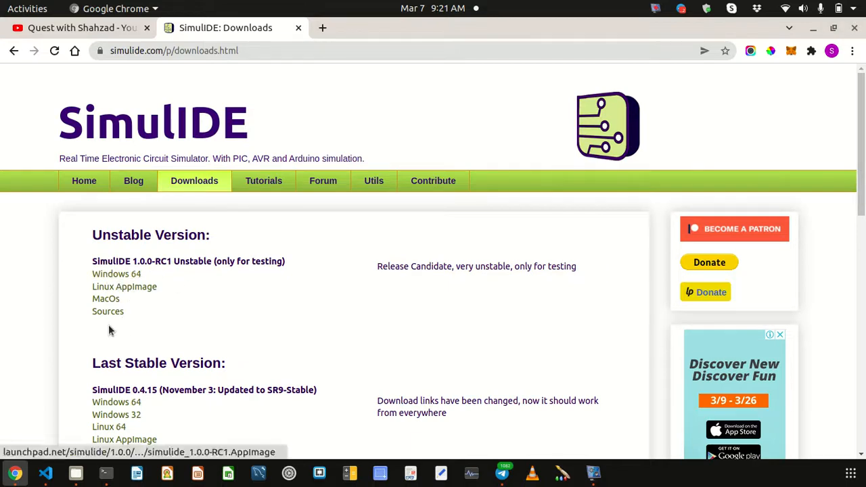
{"action": "left_click", "coordinate": [124, 287]}
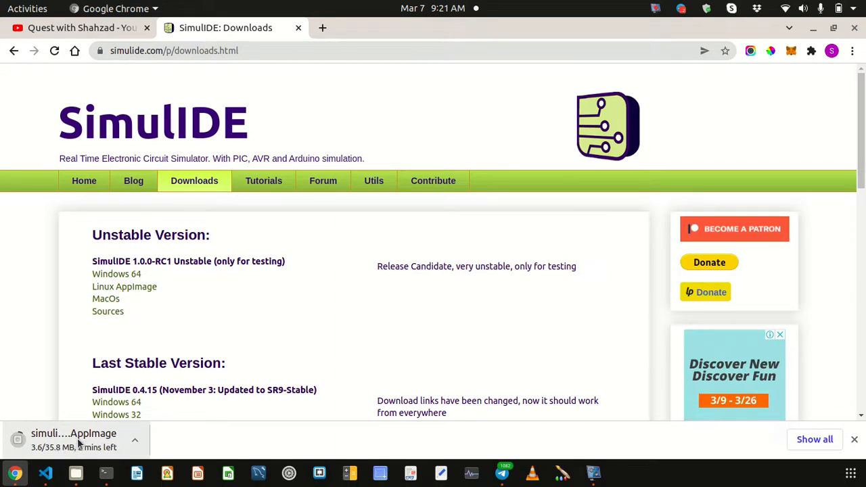
Switch to Files and check the execute permission of simulide_0.4.15-SR1.AppImage in the Software folder
{"action": "key", "text": "alt+Tab"}
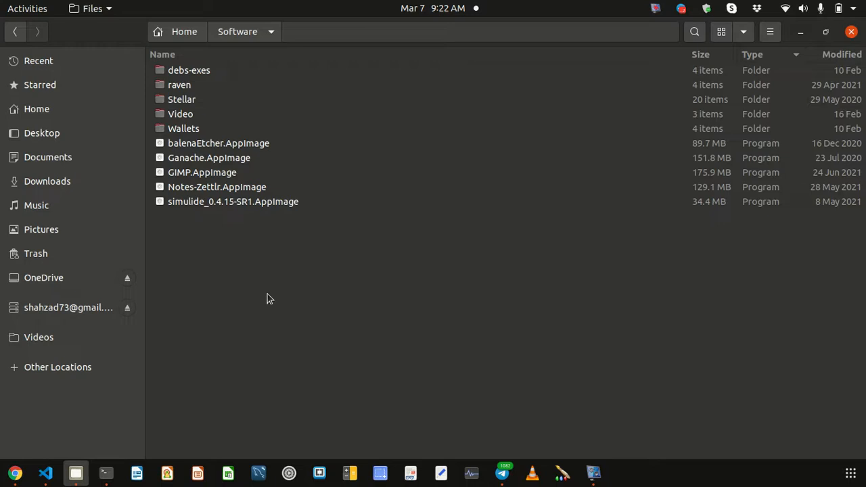
{"action": "left_click", "coordinate": [260, 203]}
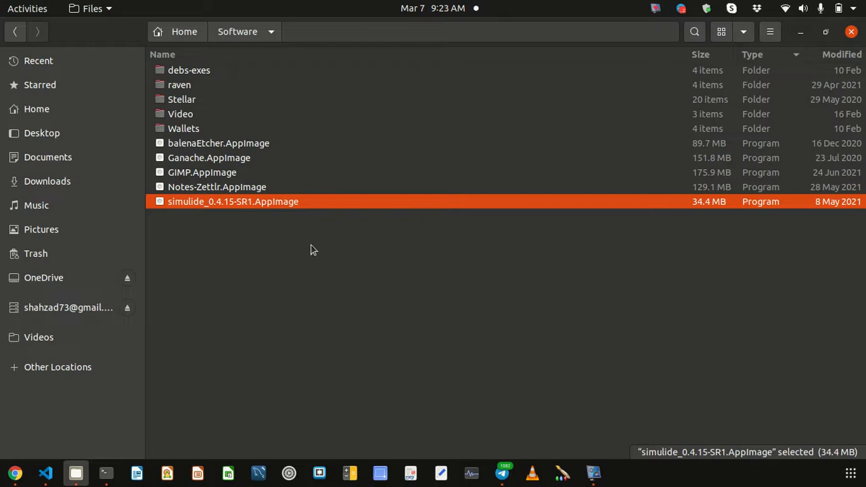
{"action": "right_click", "coordinate": [311, 201]}
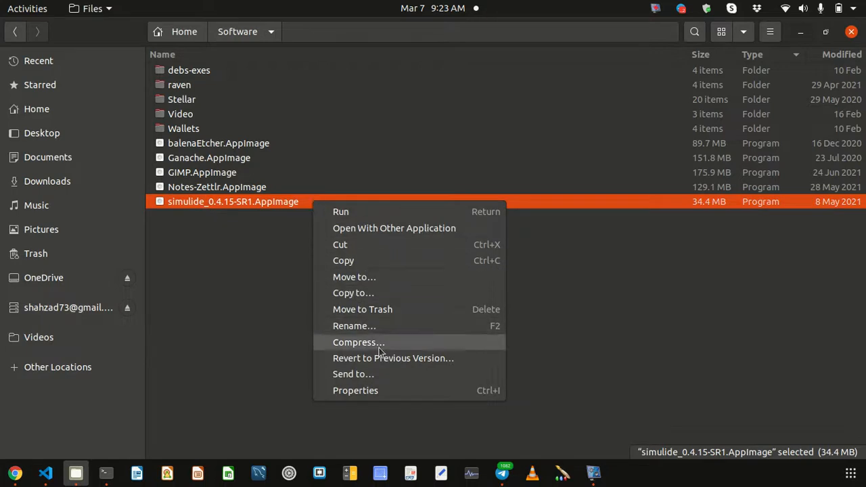
{"action": "left_click", "coordinate": [387, 394]}
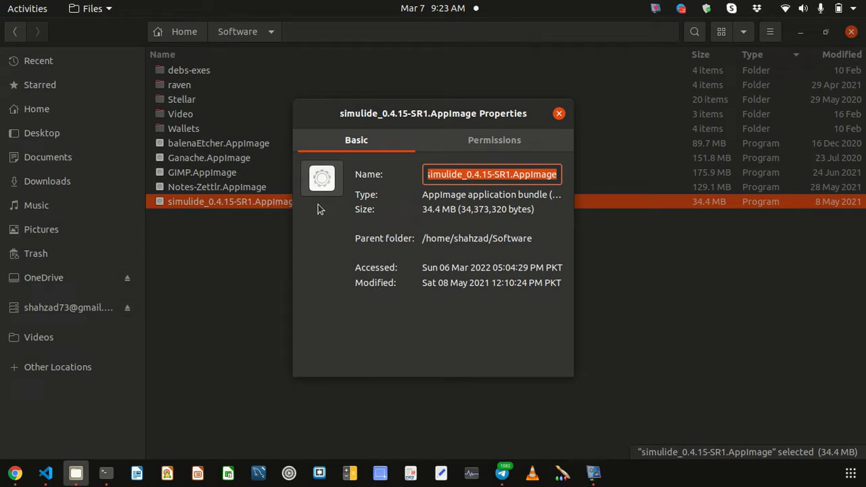
{"action": "left_click", "coordinate": [493, 143]}
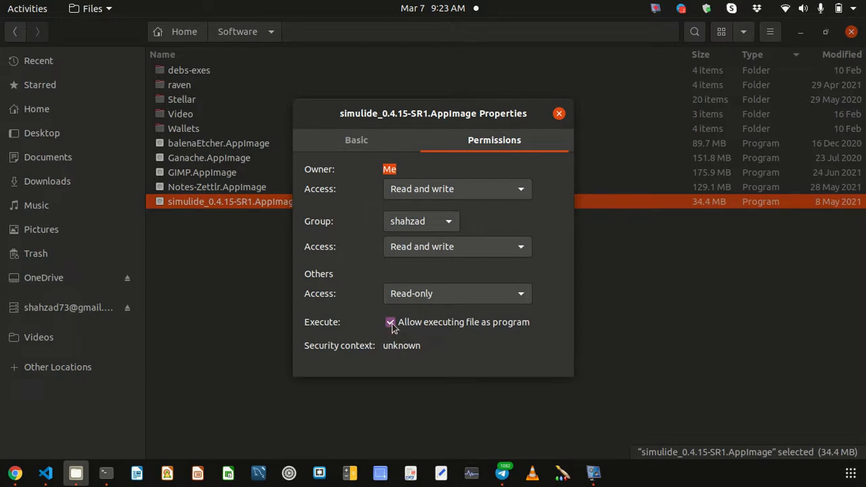
{"action": "left_click", "coordinate": [559, 114]}
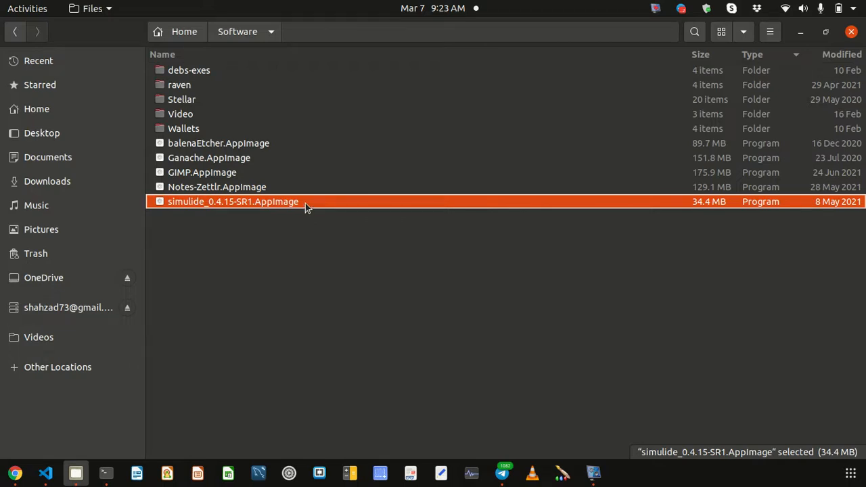
Launch SimulIDE from simulide_0.4.15-SR1.AppImage
{"action": "left_click", "coordinate": [352, 248]}
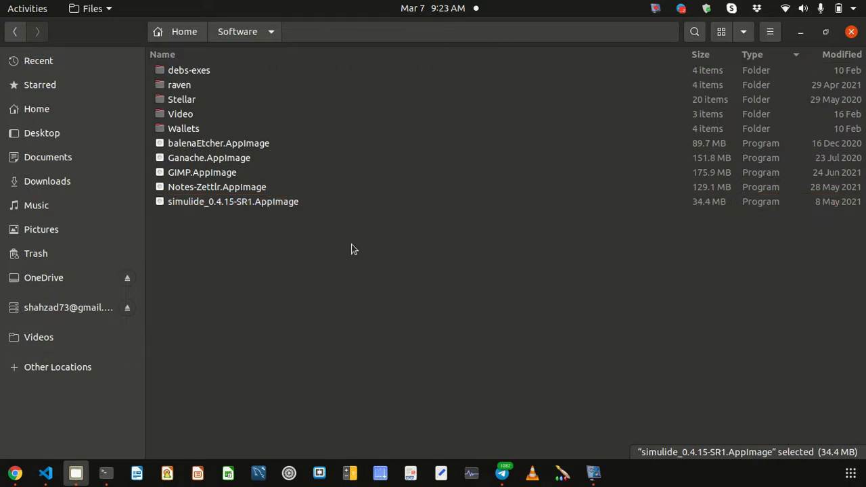
{"action": "left_click", "coordinate": [346, 206]}
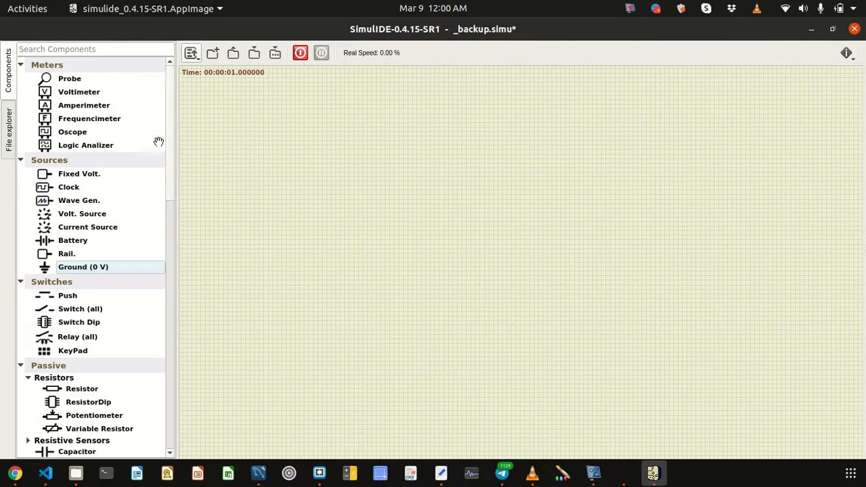
{"action": "mouse_move", "coordinate": [169, 142]}
{"action": "left_mouse_down"}
{"action": "mouse_move", "coordinate": [170, 373]}
{"action": "mouse_move", "coordinate": [160, 183]}
{"action": "mouse_move", "coordinate": [172, 130]}
{"action": "left_mouse_up"}
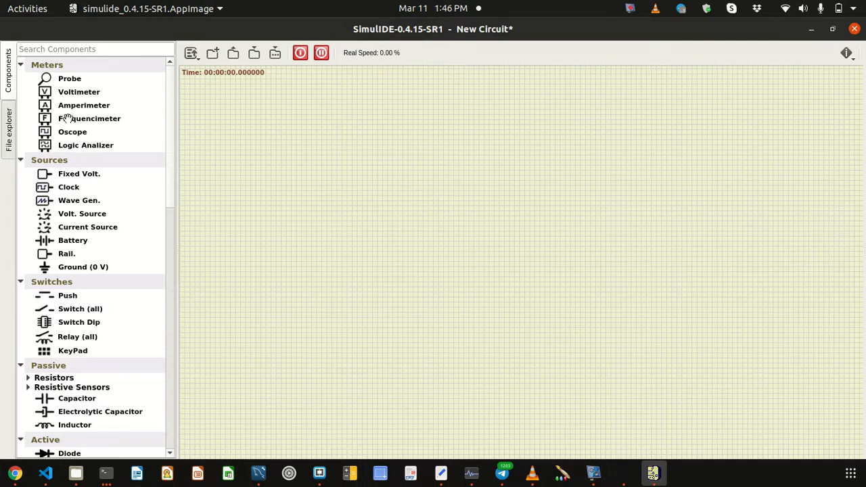
Place a Probe, Voltimeter, Amperimeter, Frequencimeter, Oscope and two Logic Analizers spread across the empty circuit
{"action": "left_click_drag", "start_coordinate": [70, 78], "coordinate": [476, 154]}
{"action": "left_click_drag", "start_coordinate": [72, 91], "coordinate": [571, 255]}
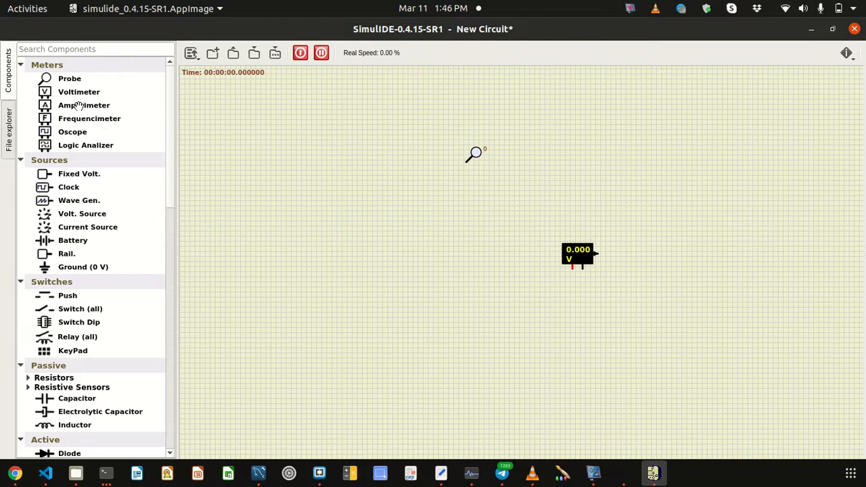
{"action": "left_click_drag", "start_coordinate": [80, 106], "coordinate": [346, 218]}
{"action": "left_click_drag", "start_coordinate": [82, 119], "coordinate": [364, 262]}
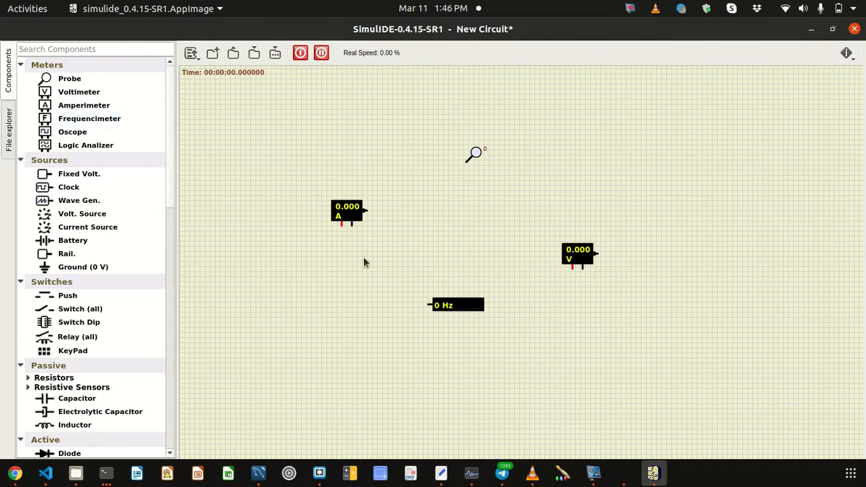
{"action": "left_click_drag", "start_coordinate": [86, 144], "coordinate": [636, 154]}
{"action": "left_click_drag", "start_coordinate": [81, 151], "coordinate": [282, 374]}
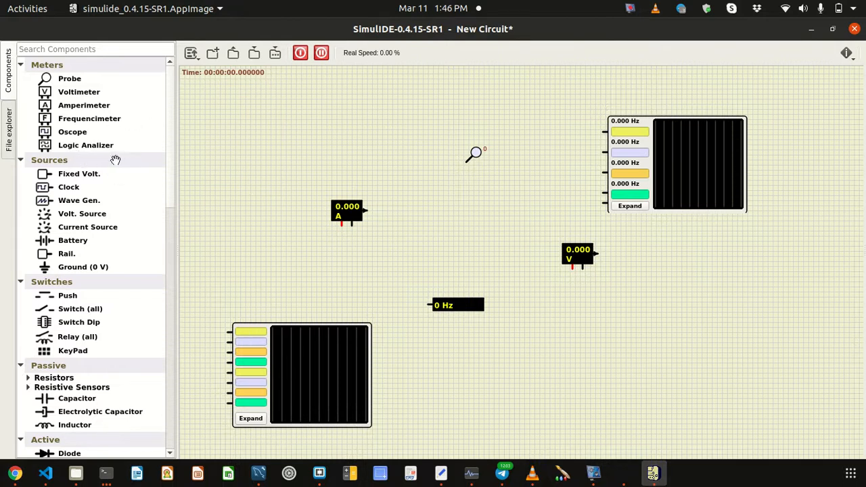
{"action": "left_click_drag", "start_coordinate": [83, 147], "coordinate": [746, 367]}
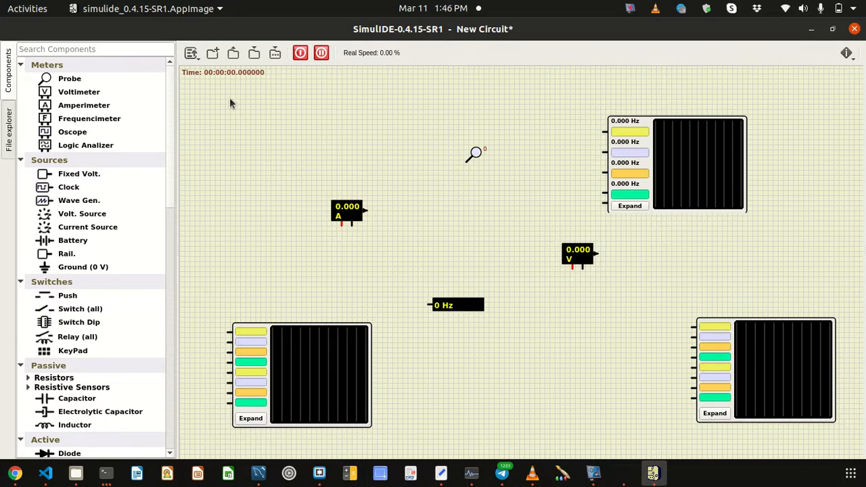
Delete all the meters from the circuit
{"action": "left_click_drag", "start_coordinate": [203, 88], "coordinate": [845, 445]}
{"action": "key", "text": "Delete"}
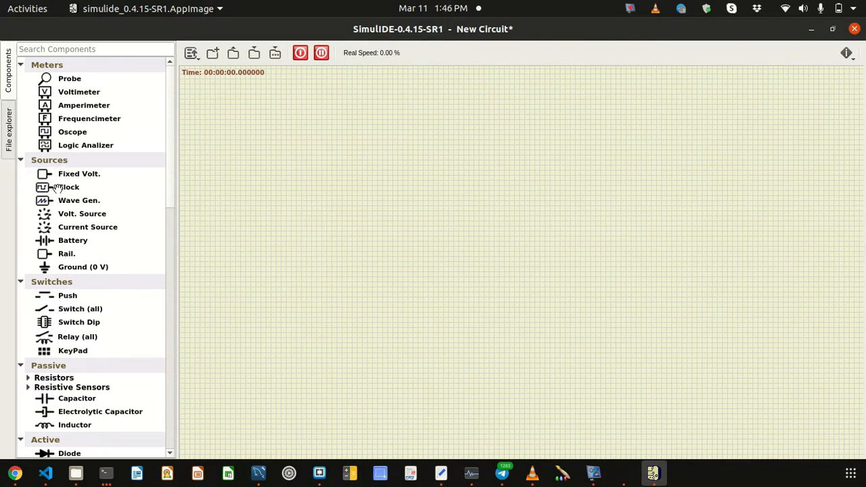
Place a Fixed Volt. source on the empty circuit and set its voltage to 10
{"action": "left_click_drag", "start_coordinate": [75, 174], "coordinate": [414, 196]}
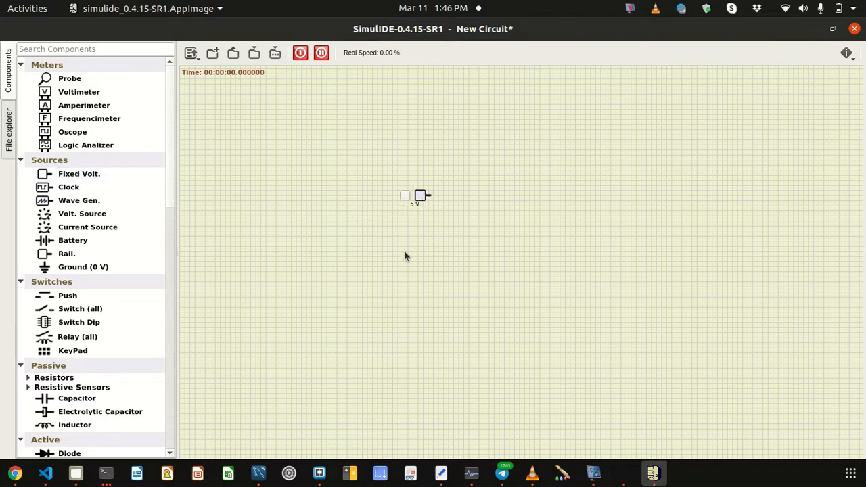
{"action": "right_click", "coordinate": [414, 195]}
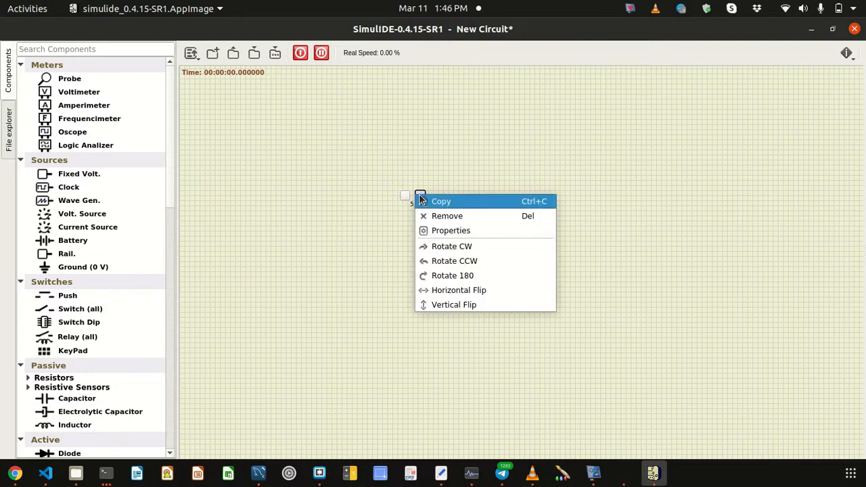
{"action": "left_click", "coordinate": [477, 231]}
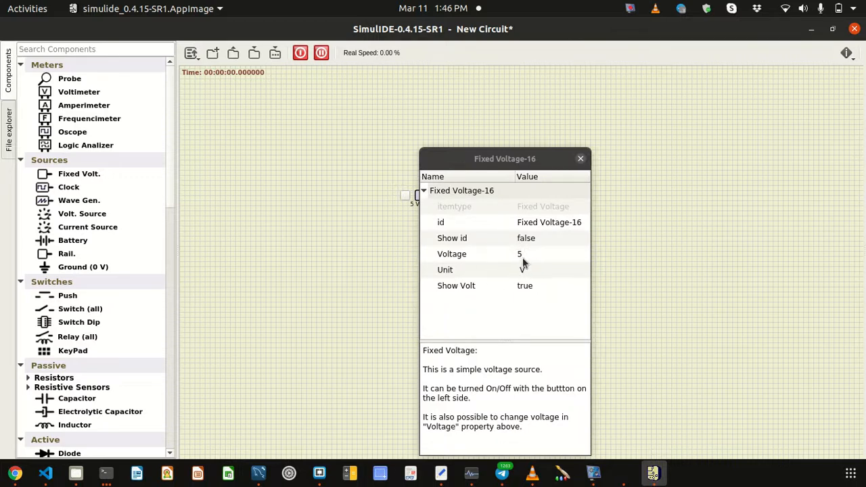
{"action": "left_click", "coordinate": [522, 255]}
{"action": "key", "text": "BackSpace"}
{"action": "type", "text": "10"}
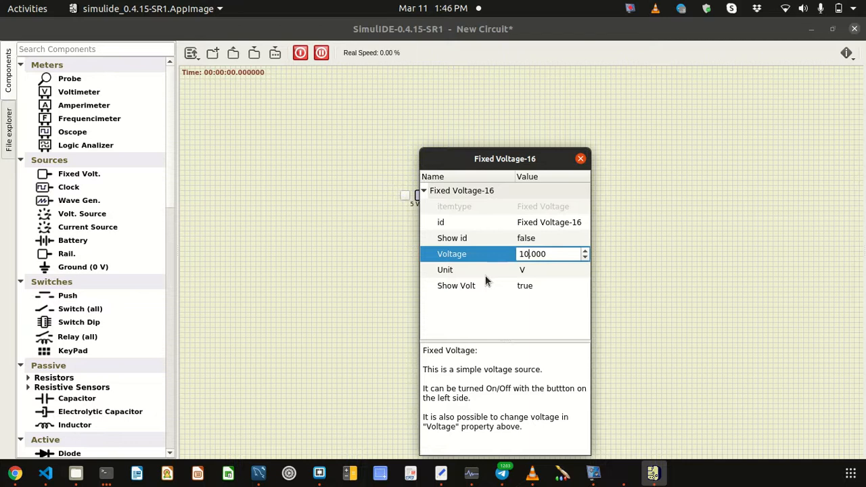
{"action": "key", "text": "Return"}
Set the fixed voltage source's voltage to 10.5
{"action": "left_click", "coordinate": [558, 252]}
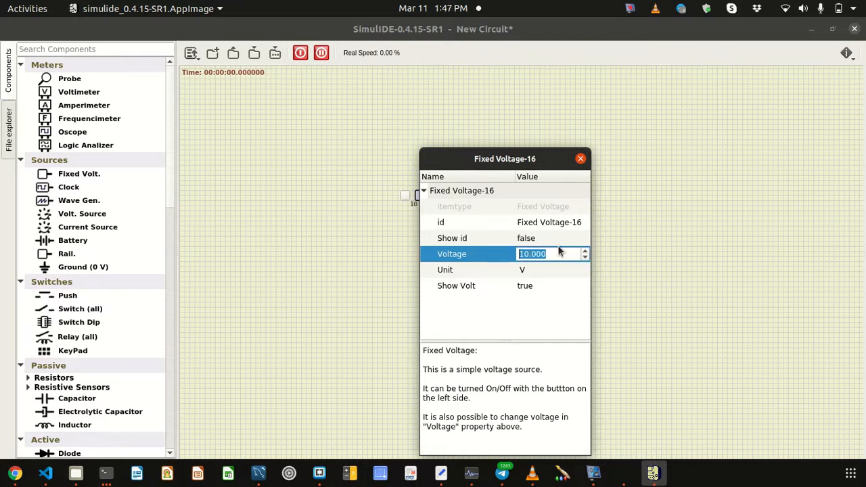
{"action": "left_click", "coordinate": [553, 251]}
{"action": "key", "text": "BackSpace"}
{"action": "key", "text": "BackSpace"}
{"action": "key", "text": "BackSpace"}
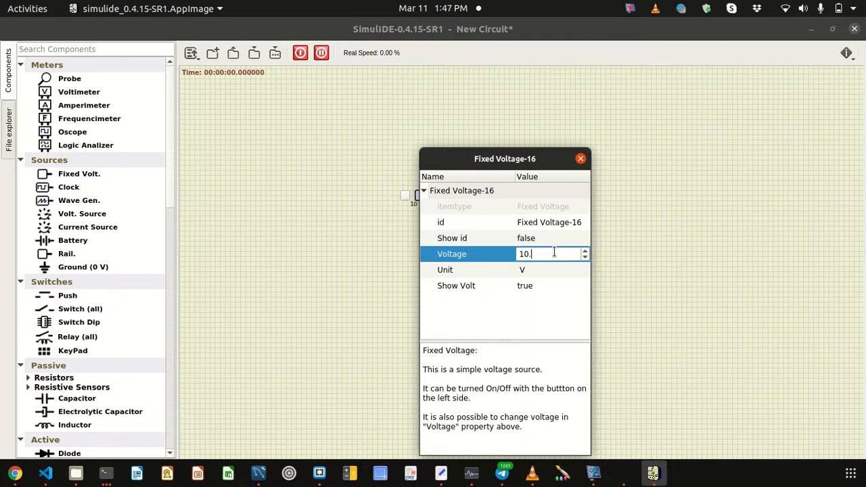
{"action": "type", "text": "5"}
{"action": "key", "text": "Return"}
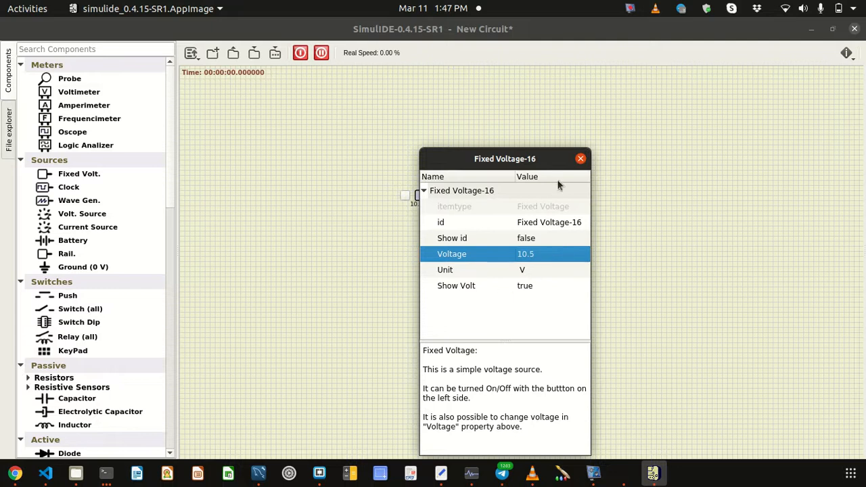
Set the fixed voltage source's unit to mV and close its properties
{"action": "double_click", "coordinate": [545, 269]}
{"action": "key", "text": "BackSpace"}
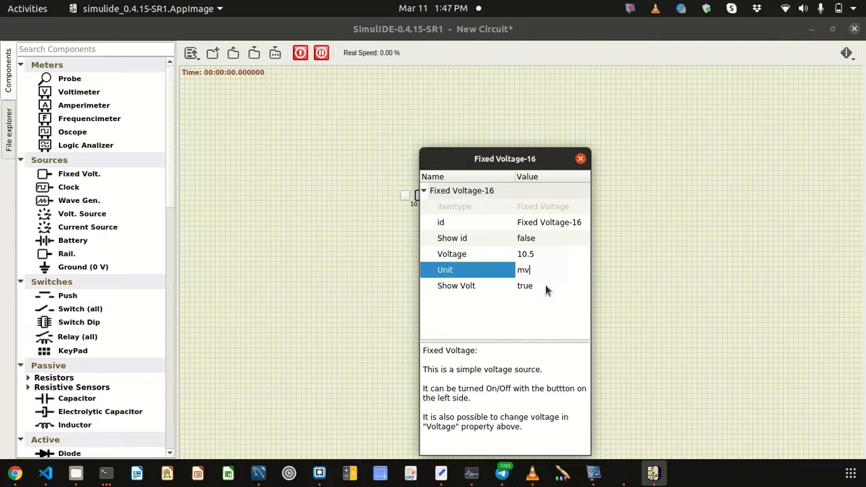
{"action": "type", "text": "mv"}
{"action": "key", "text": "Return"}
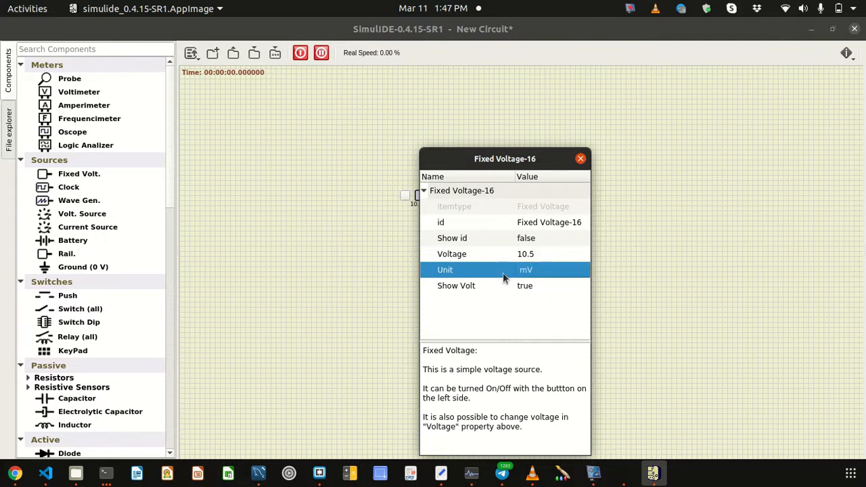
{"action": "left_click", "coordinate": [580, 160]}
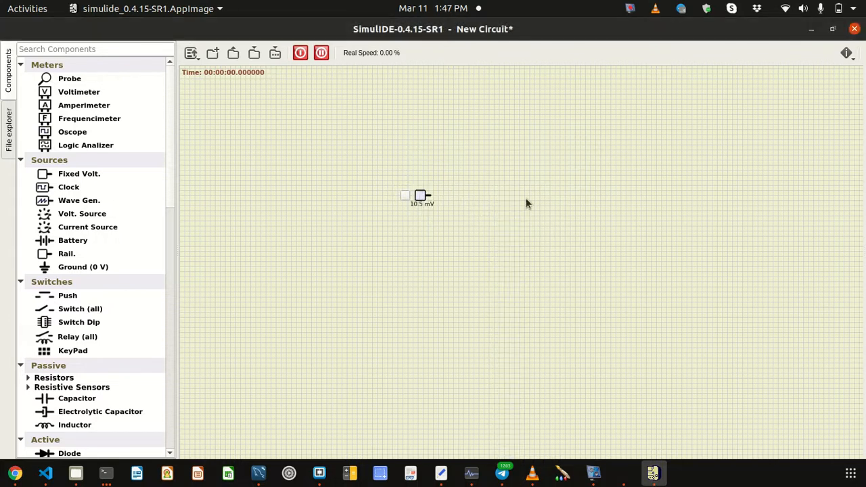
Examine the rotate and flip options and the properties available for the fixed voltage source
{"action": "right_click", "coordinate": [418, 196]}
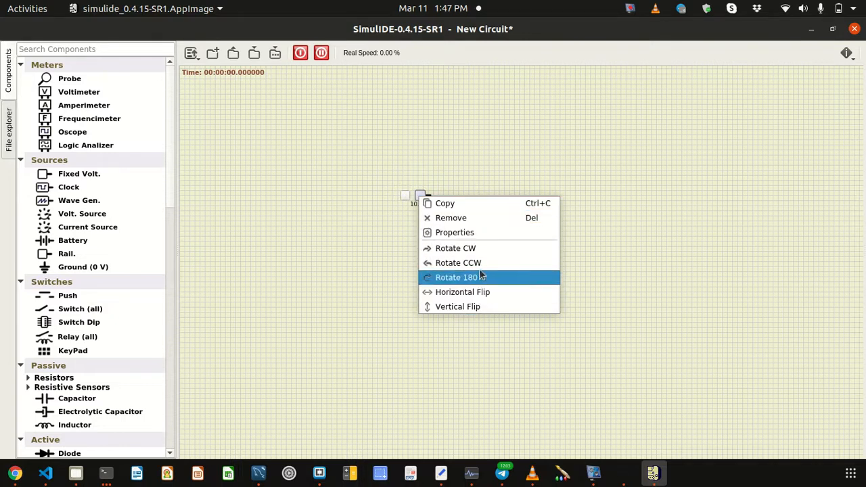
{"action": "left_click", "coordinate": [375, 190]}
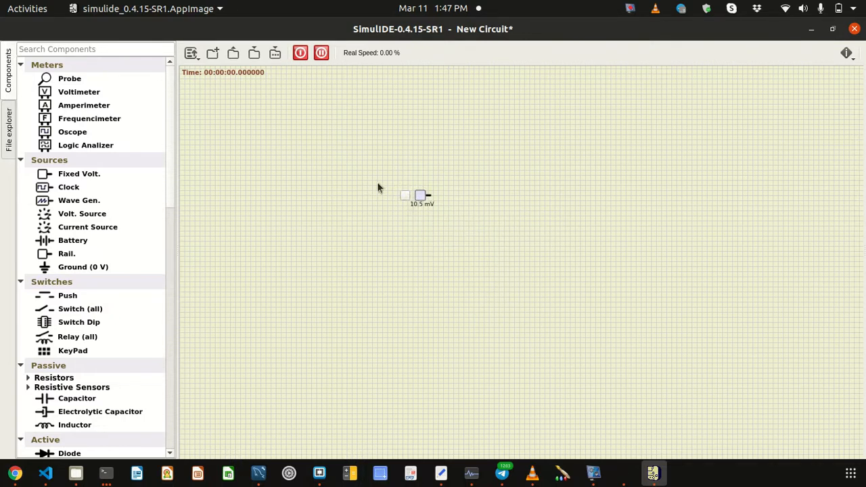
{"action": "right_click", "coordinate": [420, 194]}
{"action": "left_click", "coordinate": [456, 230]}
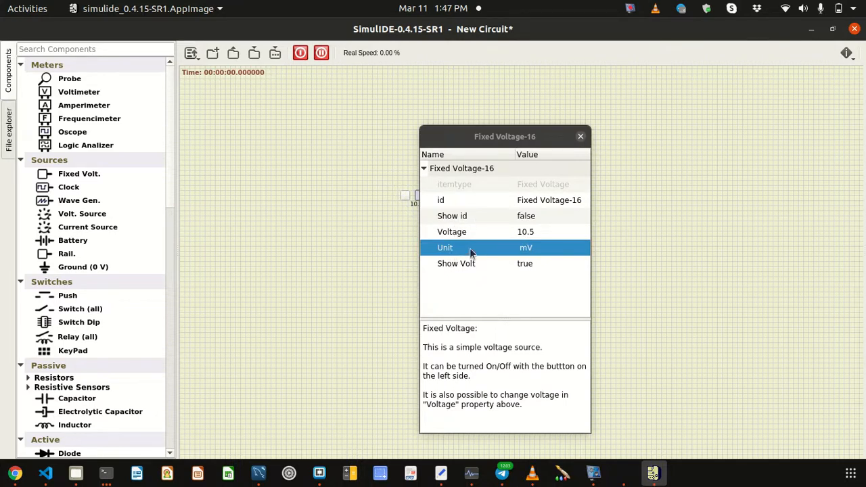
{"action": "left_click", "coordinate": [579, 137]}
Delete the fixed voltage source from the circuit
{"action": "left_click_drag", "start_coordinate": [334, 156], "coordinate": [458, 255]}
{"action": "key", "text": "Delete"}
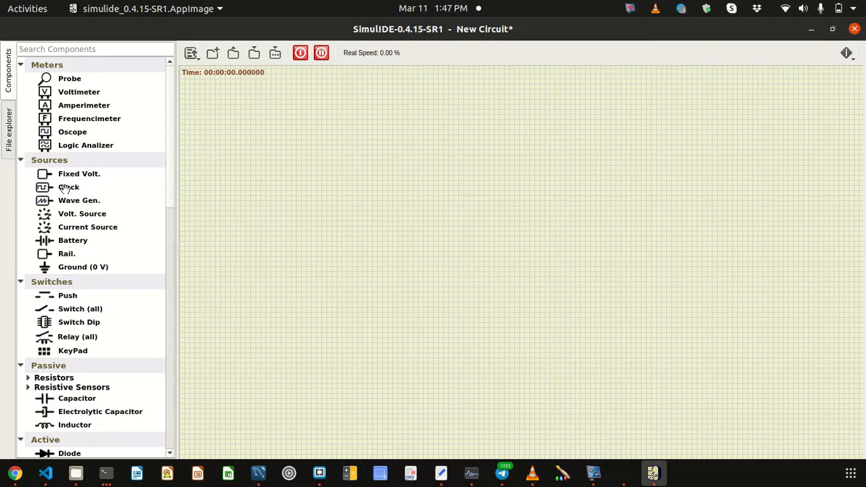
Place a Clock source on the empty circuit and open its properties to examine voltage and frequency
{"action": "left_click_drag", "start_coordinate": [68, 189], "coordinate": [424, 199]}
{"action": "right_click", "coordinate": [426, 199]}
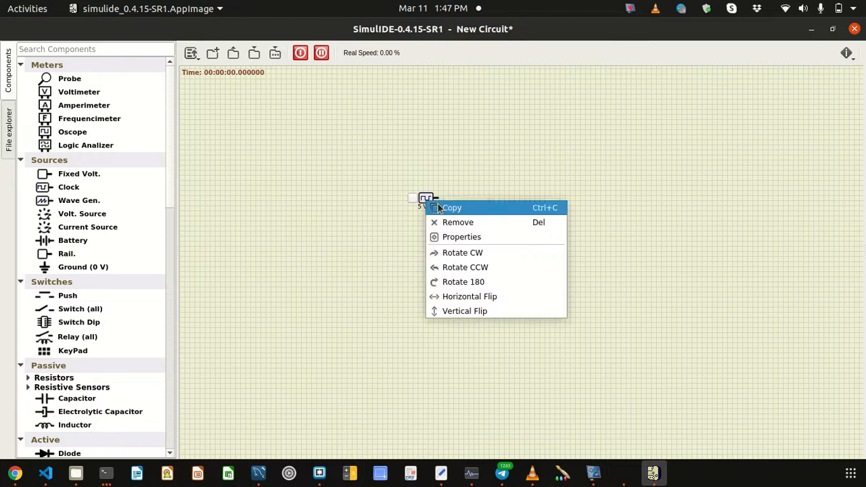
{"action": "left_click", "coordinate": [494, 236]}
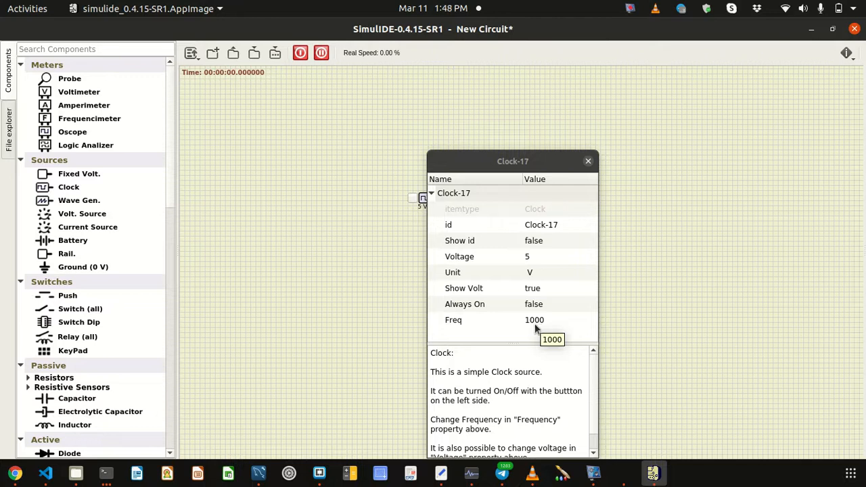
Close the clock source's properties and delete it from the circuit
{"action": "left_click", "coordinate": [588, 161]}
{"action": "key", "text": "Delete"}
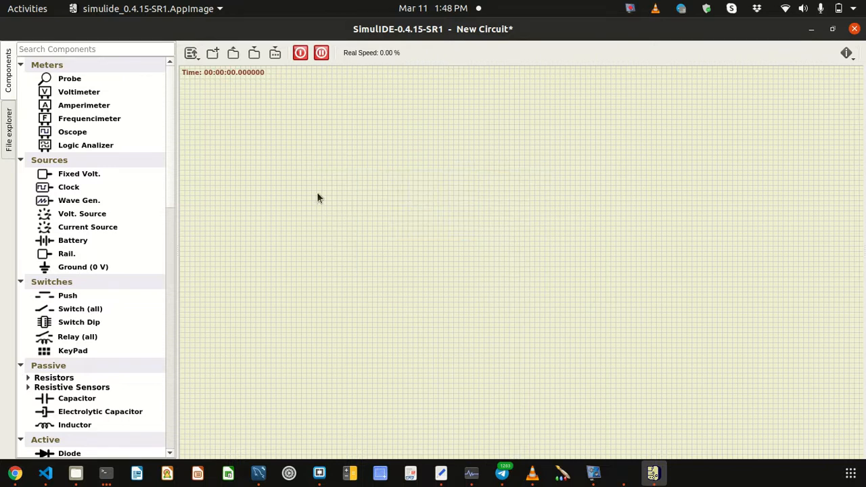
Place a Wave Gen. source on the empty circuit and open its properties
{"action": "left_click_drag", "start_coordinate": [79, 201], "coordinate": [386, 225]}
{"action": "right_click", "coordinate": [382, 223]}
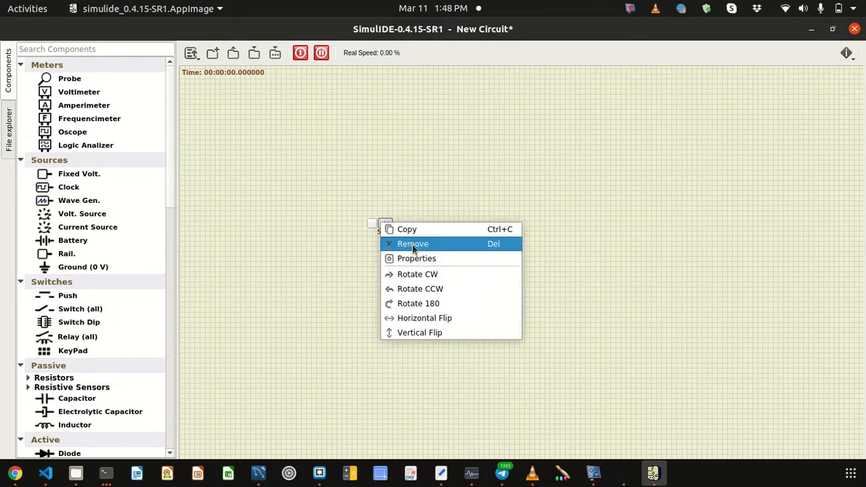
{"action": "left_click", "coordinate": [419, 260]}
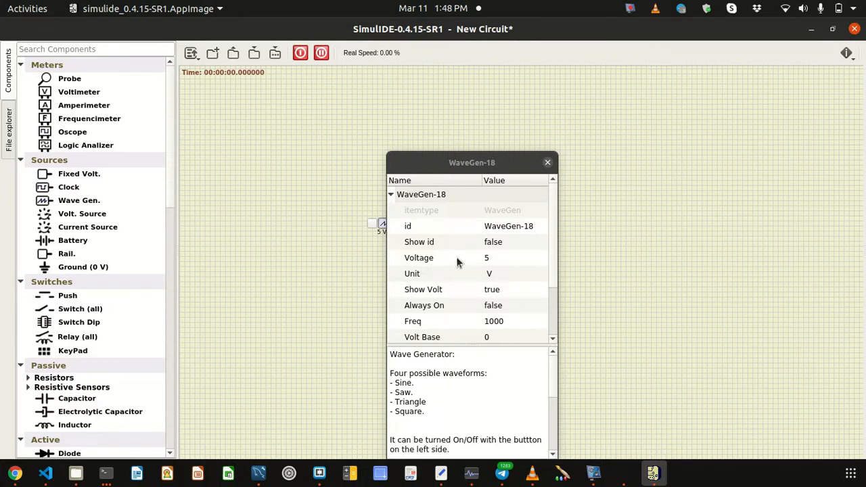
Close the wave generator's properties and delete the component from the circuit
{"action": "left_click", "coordinate": [547, 164]}
{"action": "left_click_drag", "start_coordinate": [293, 194], "coordinate": [485, 254]}
{"action": "key", "text": "Delete"}
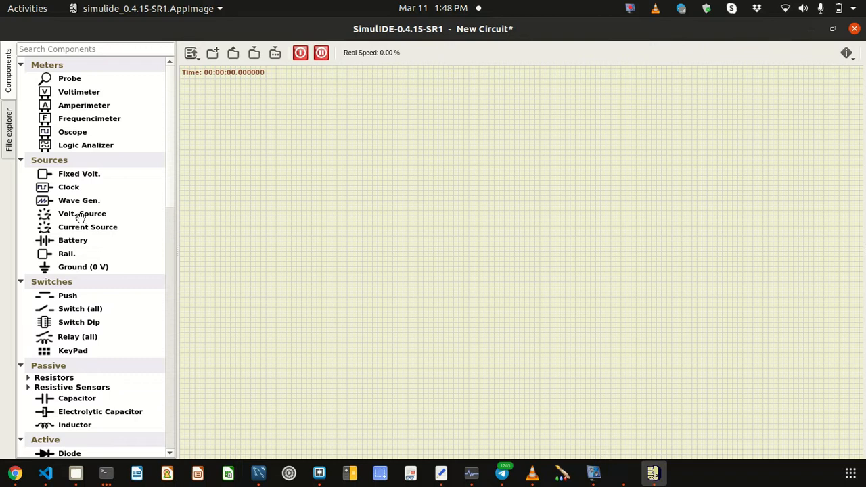
Place a Volt. Source on the empty circuit and, with the simulation running, switch on its output and dial it to 5 V
{"action": "left_click_drag", "start_coordinate": [76, 216], "coordinate": [432, 235]}
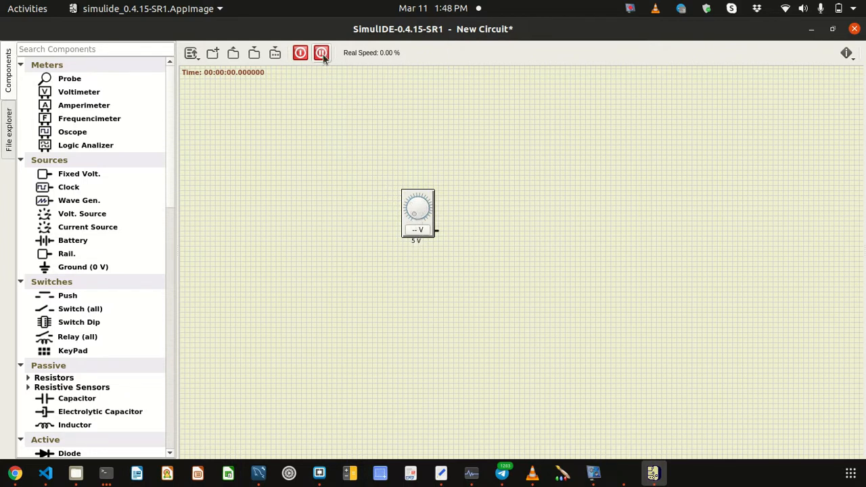
{"action": "left_click", "coordinate": [299, 52]}
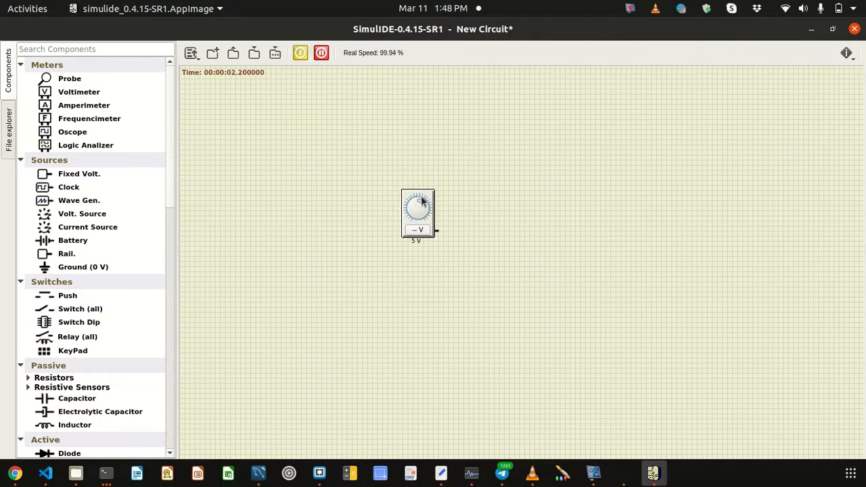
{"action": "left_click", "coordinate": [426, 232]}
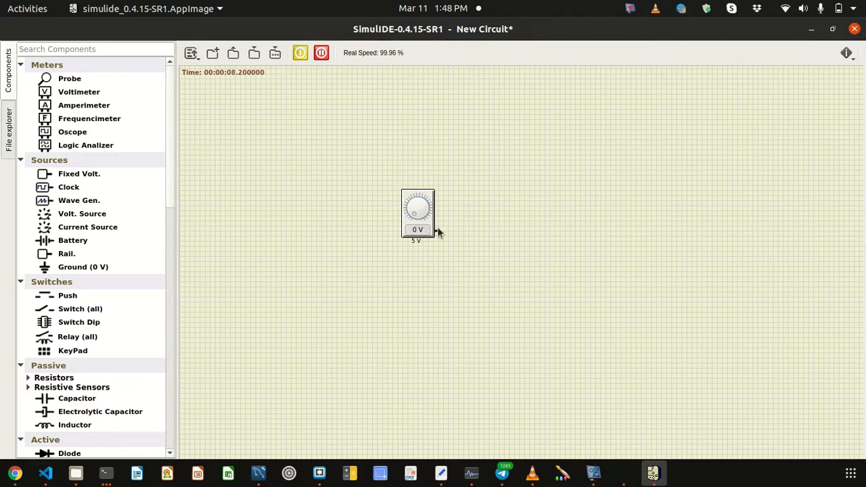
{"action": "mouse_move", "coordinate": [413, 214]}
{"action": "left_mouse_down"}
{"action": "mouse_move", "coordinate": [417, 201]}
{"action": "mouse_move", "coordinate": [423, 233]}
{"action": "mouse_move", "coordinate": [419, 200]}
{"action": "mouse_move", "coordinate": [402, 207]}
{"action": "mouse_move", "coordinate": [410, 229]}
{"action": "mouse_move", "coordinate": [399, 213]}
{"action": "mouse_move", "coordinate": [428, 195]}
{"action": "mouse_move", "coordinate": [427, 230]}
{"action": "mouse_move", "coordinate": [415, 234]}
{"action": "mouse_move", "coordinate": [423, 244]}
{"action": "mouse_move", "coordinate": [416, 234]}
{"action": "mouse_move", "coordinate": [426, 226]}
{"action": "left_mouse_up"}
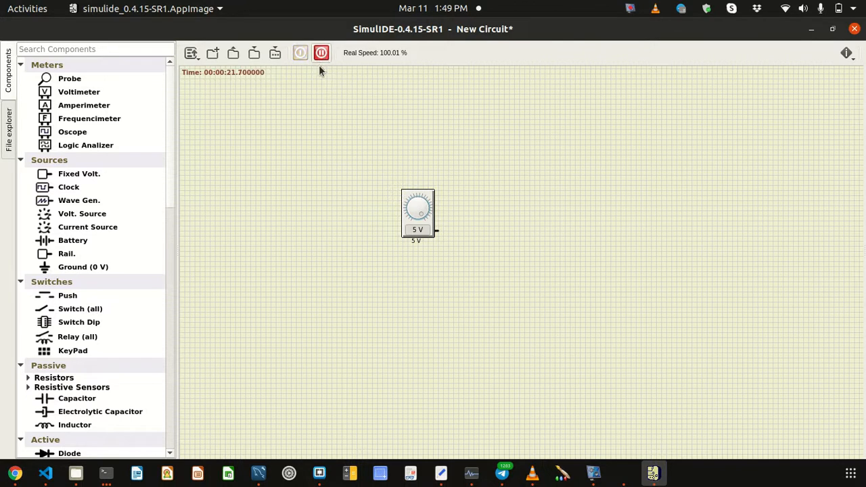
Set the voltage source's Voltage property to 10 V
{"action": "right_click", "coordinate": [432, 216]}
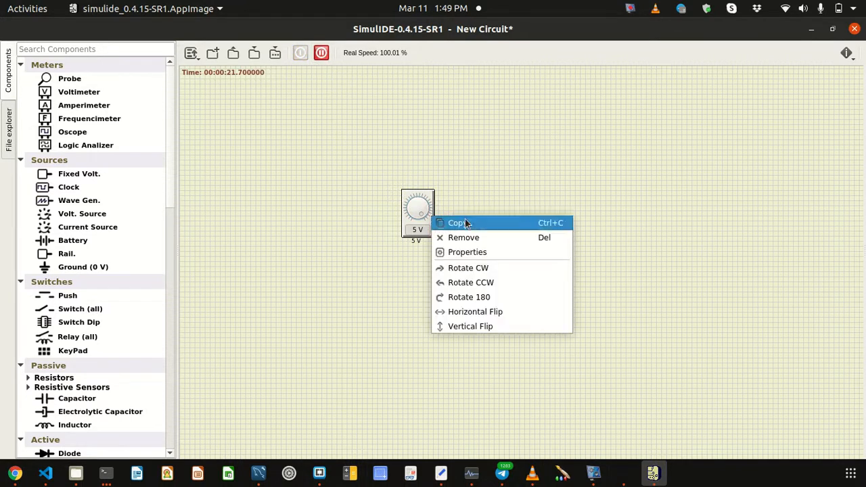
{"action": "left_click", "coordinate": [502, 251]}
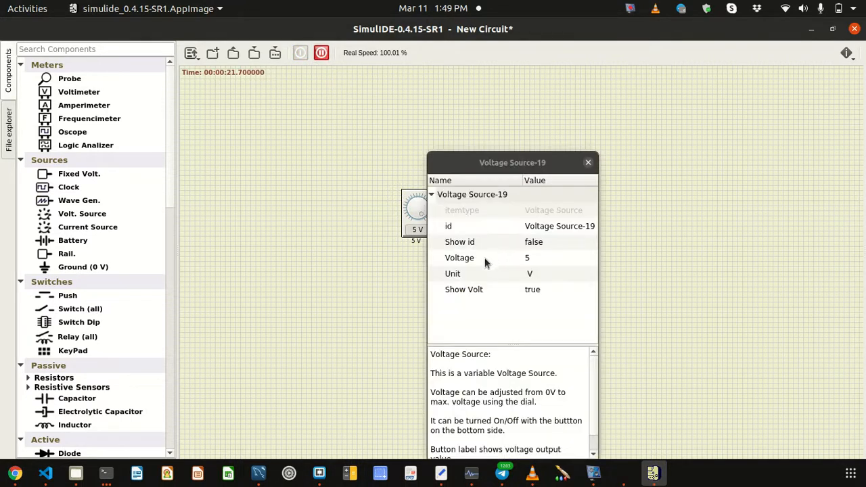
{"action": "left_click", "coordinate": [534, 261]}
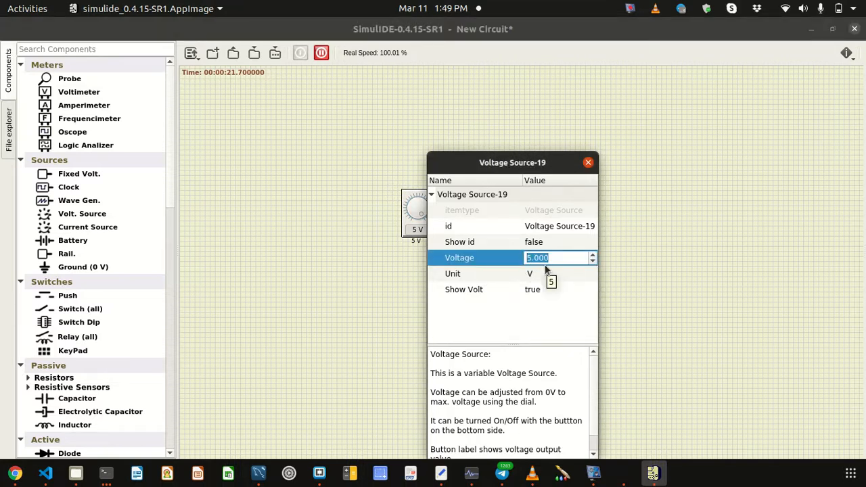
{"action": "type", "text": "10"}
{"action": "key", "text": "Return"}
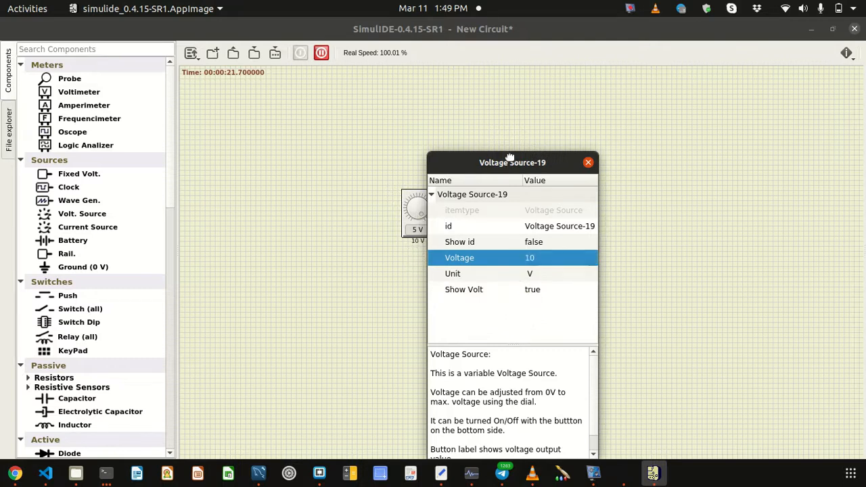
{"action": "left_click_drag", "start_coordinate": [510, 157], "coordinate": [484, 157]}
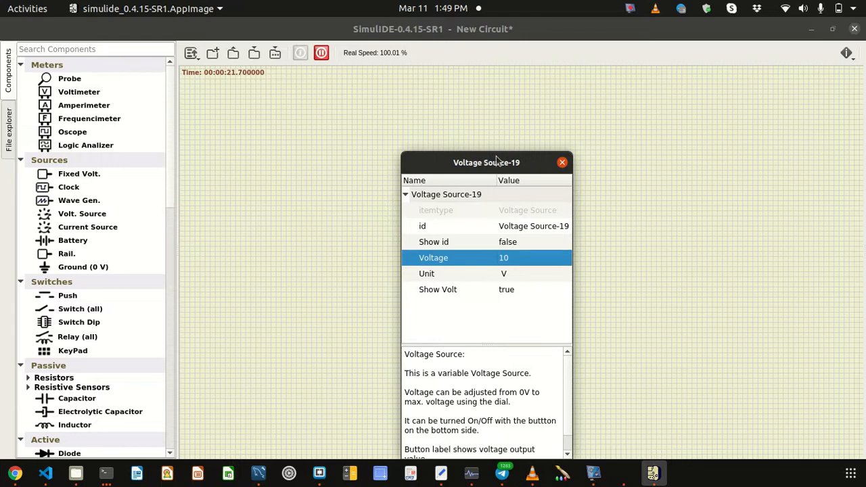
Close the voltage source's properties, try its dial and delete the source from the circuit
{"action": "left_click", "coordinate": [561, 163]}
{"action": "left_click_drag", "start_coordinate": [421, 212], "coordinate": [413, 201]}
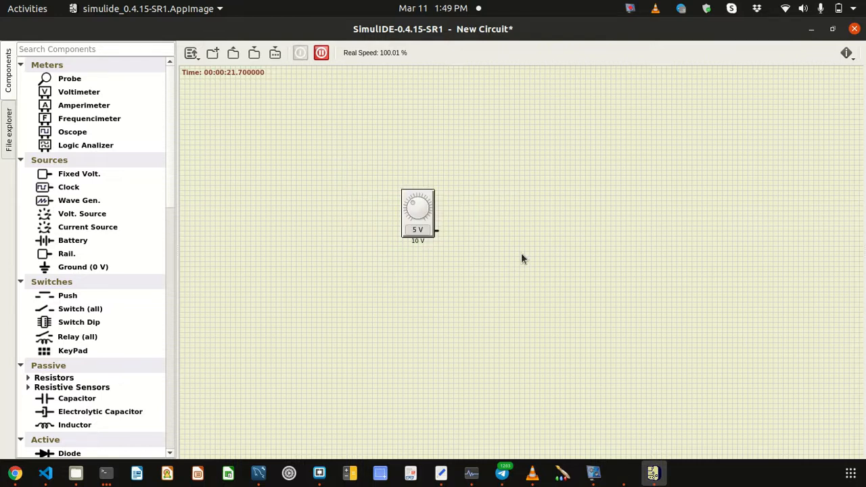
{"action": "key", "text": "Delete"}
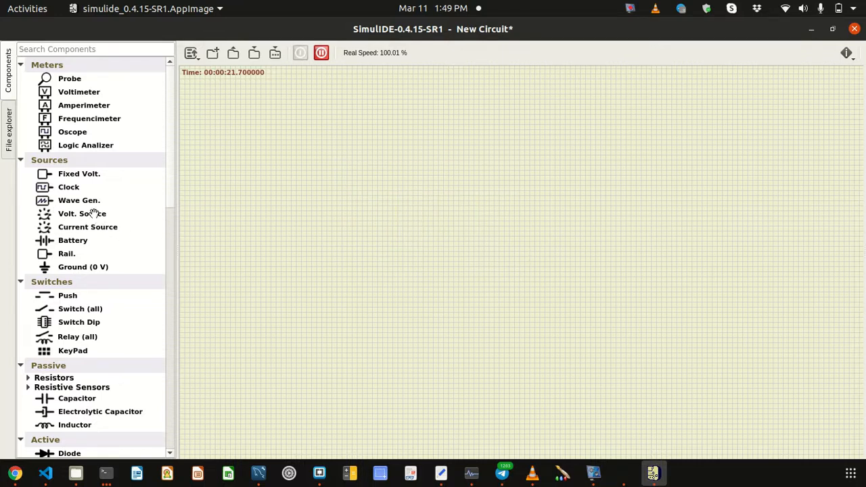
Place a Current Source on the empty circuit and turn its dial slightly
{"action": "left_click_drag", "start_coordinate": [88, 225], "coordinate": [403, 230]}
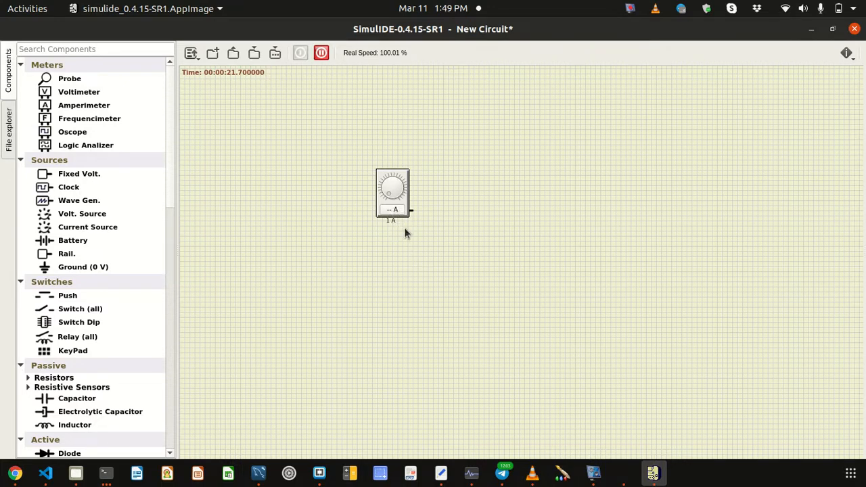
{"action": "mouse_move", "coordinate": [385, 194]}
{"action": "left_mouse_down"}
{"action": "mouse_move", "coordinate": [400, 169]}
{"action": "mouse_move", "coordinate": [387, 198]}
{"action": "left_mouse_up"}
{"action": "right_click", "coordinate": [393, 209]}
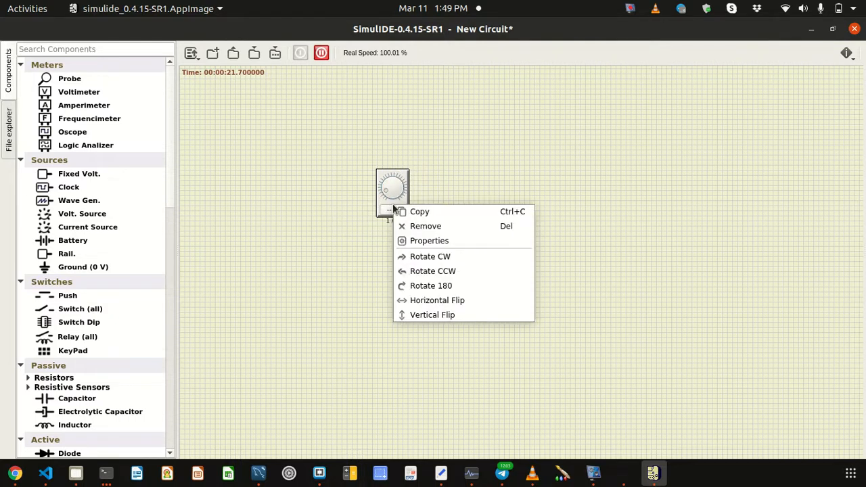
{"action": "left_click", "coordinate": [425, 179]}
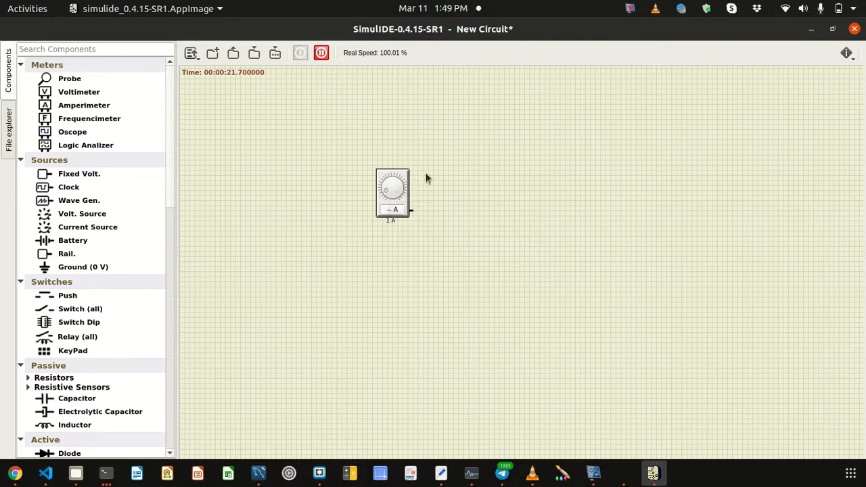
Set the current source's Current property to 2 A
{"action": "right_click", "coordinate": [394, 195]}
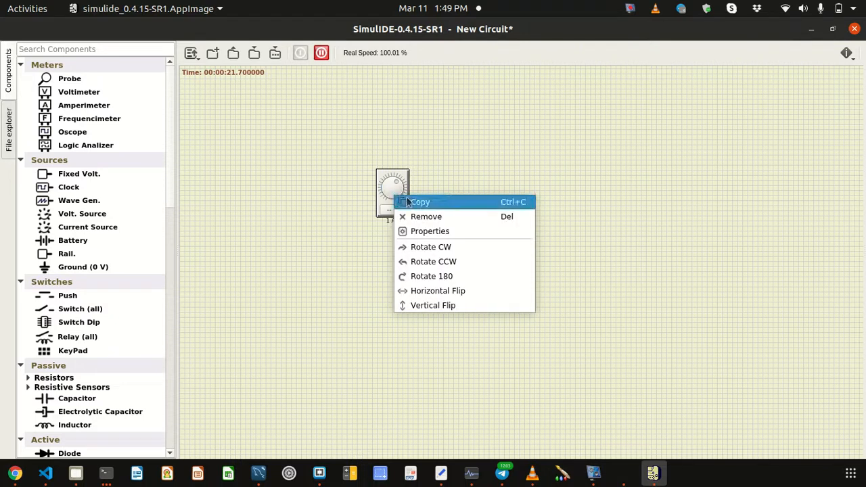
{"action": "left_click", "coordinate": [430, 231]}
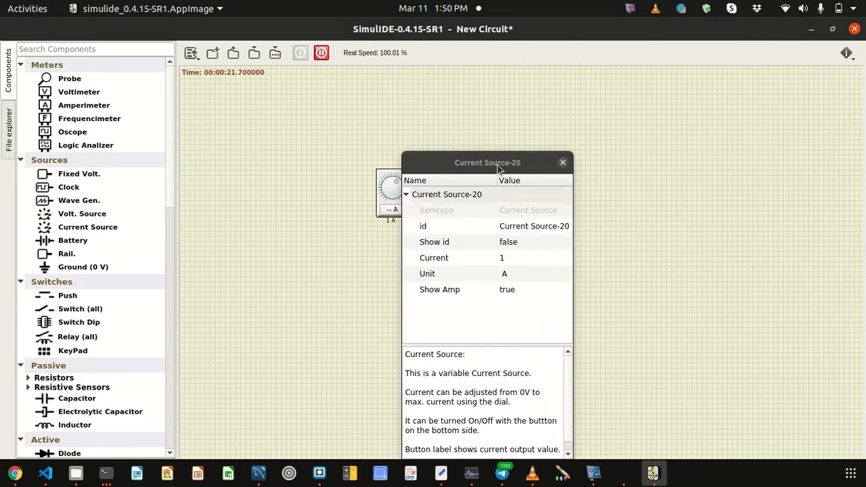
{"action": "left_click_drag", "start_coordinate": [497, 165], "coordinate": [488, 125]}
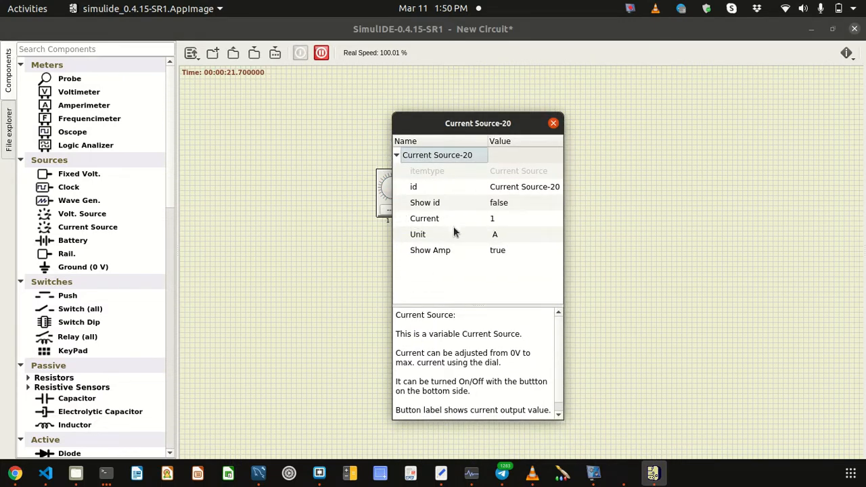
{"action": "left_click", "coordinate": [498, 223]}
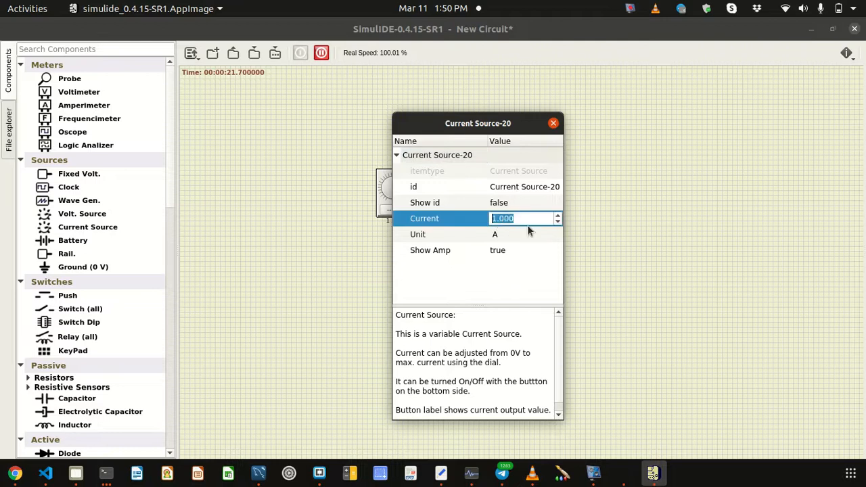
{"action": "type", "text": "2"}
Close the current source's properties and delete the source from the circuit
{"action": "left_click", "coordinate": [553, 123]}
{"action": "left_click_drag", "start_coordinate": [318, 161], "coordinate": [502, 271]}
{"action": "key", "text": "Delete"}
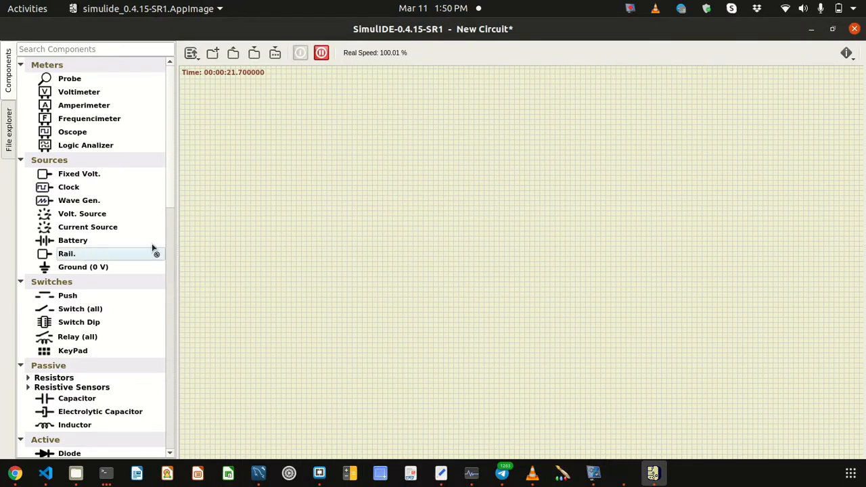
Place a Battery on the empty circuit and open its properties to examine the voltage setting
{"action": "left_click_drag", "start_coordinate": [89, 242], "coordinate": [406, 206]}
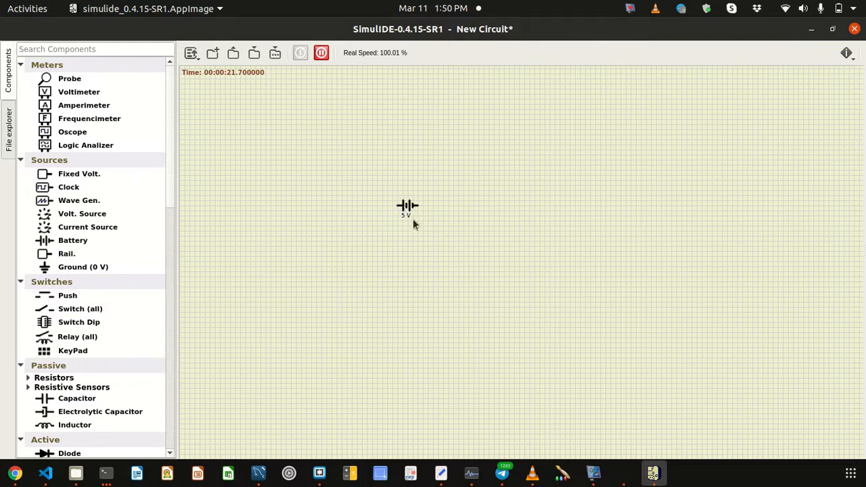
{"action": "right_click", "coordinate": [406, 206]}
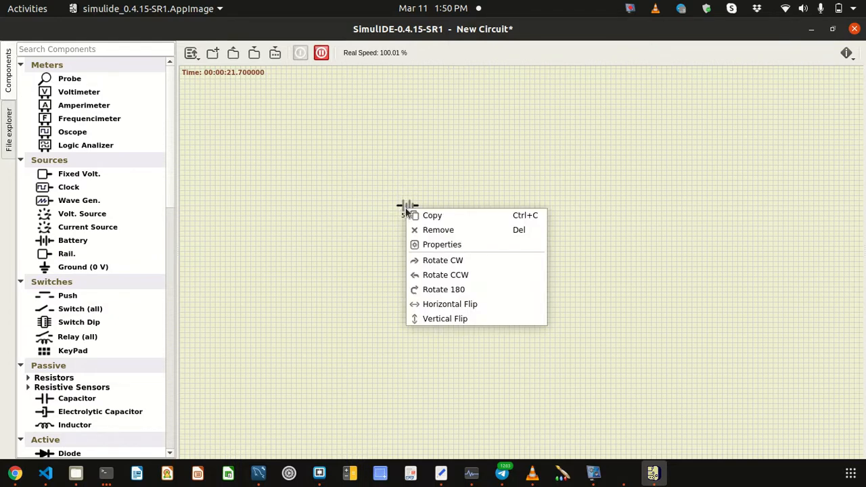
{"action": "left_click", "coordinate": [458, 244]}
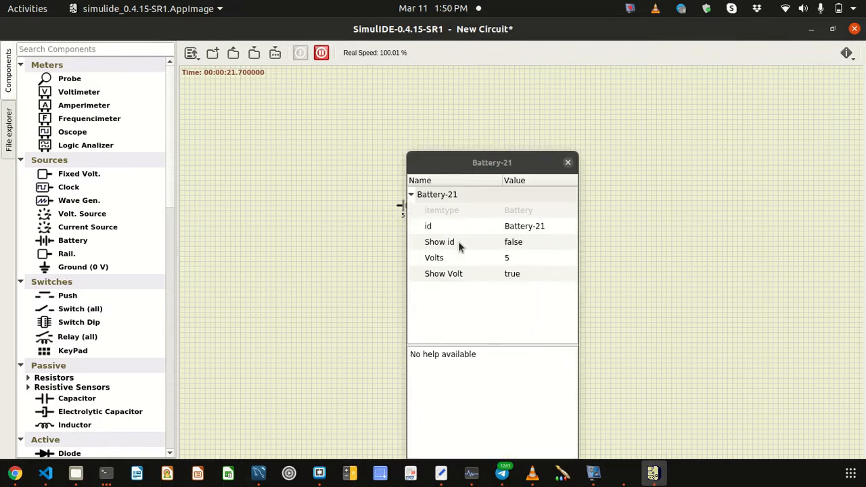
Close the battery's properties and delete the battery from the circuit
{"action": "left_click", "coordinate": [567, 165]}
{"action": "left_click_drag", "start_coordinate": [370, 182], "coordinate": [490, 272]}
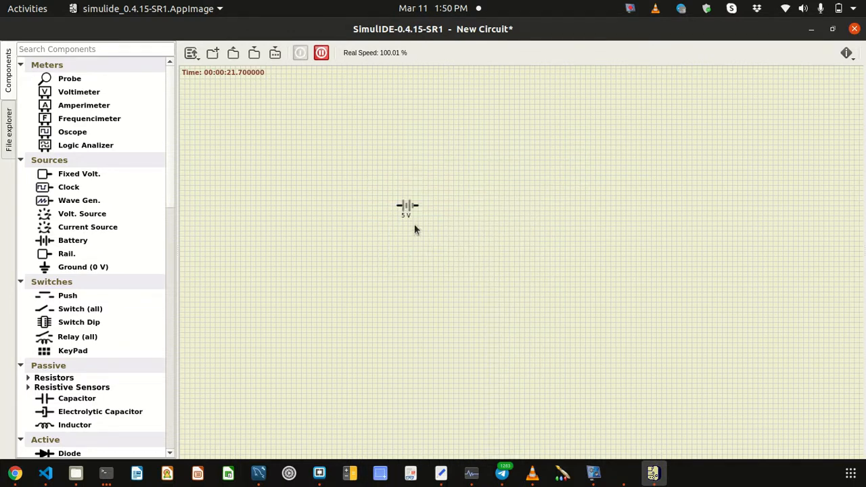
{"action": "left_click_drag", "start_coordinate": [356, 175], "coordinate": [508, 251]}
{"action": "left_click_drag", "start_coordinate": [366, 173], "coordinate": [500, 234]}
{"action": "key", "text": "Delete"}
Place a Ground (0 V) component on the circuit to see its symbol and delete it
{"action": "left_click_drag", "start_coordinate": [77, 267], "coordinate": [417, 217]}
{"action": "left_click_drag", "start_coordinate": [295, 174], "coordinate": [621, 260]}
{"action": "key", "text": "Delete"}
Place a Rail source on the circuit to see its symbol and delete it
{"action": "left_click_drag", "start_coordinate": [67, 254], "coordinate": [360, 248]}
{"action": "left_click_drag", "start_coordinate": [319, 227], "coordinate": [446, 281]}
{"action": "key", "text": "Delete"}
Place a Push switch on the circuit with a Switch (all) component below it
{"action": "scroll", "coordinate": [85, 210], "scroll_direction": "down", "scroll_amount": 2}
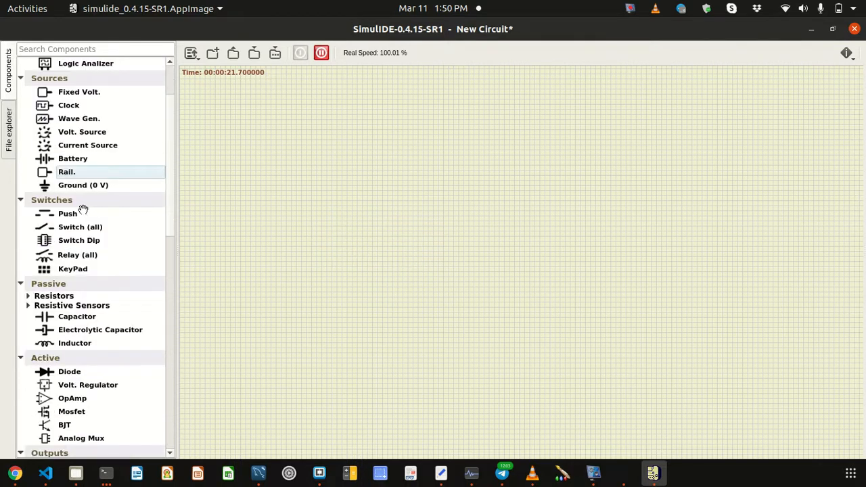
{"action": "left_click_drag", "start_coordinate": [69, 213], "coordinate": [422, 194]}
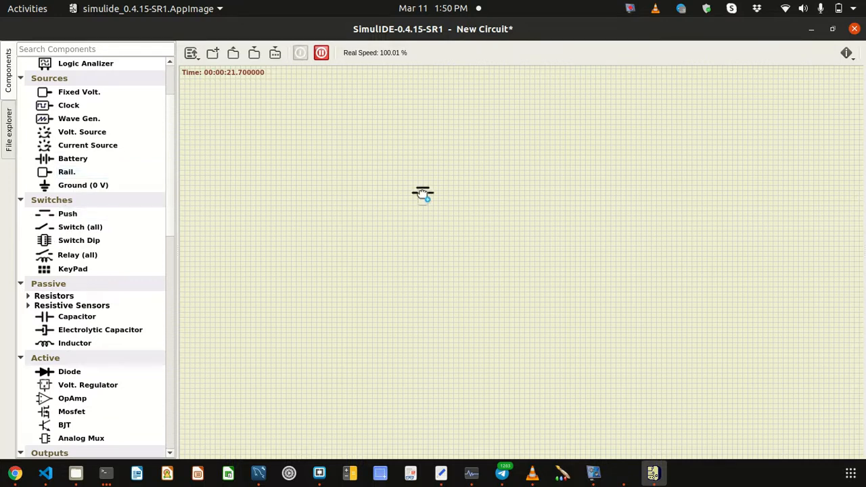
{"action": "left_click_drag", "start_coordinate": [70, 228], "coordinate": [440, 246]}
Operate the push switch and toggle the Switch (all) component repeatedly to compare how they behave
{"action": "left_click", "coordinate": [421, 202]}
{"action": "left_click", "coordinate": [420, 201]}
{"action": "left_click", "coordinate": [439, 253]}
{"action": "left_click", "coordinate": [441, 253]}
{"action": "left_click", "coordinate": [441, 253]}
{"action": "left_click", "coordinate": [441, 254]}
Delete both the push switch and the Switch (all) component from the circuit
{"action": "left_click_drag", "start_coordinate": [383, 152], "coordinate": [491, 296]}
{"action": "left_click_drag", "start_coordinate": [371, 135], "coordinate": [541, 309]}
{"action": "left_click", "coordinate": [521, 247]}
{"action": "left_click_drag", "start_coordinate": [385, 163], "coordinate": [527, 321]}
{"action": "key", "text": "Delete"}
Place a KeyPad on the empty circuit and examine its keys and pins up close
{"action": "left_click_drag", "start_coordinate": [67, 269], "coordinate": [410, 203]}
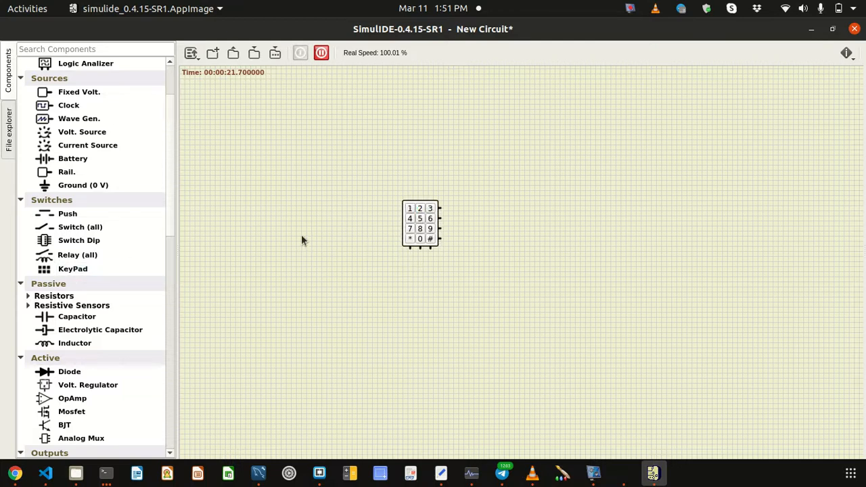
{"action": "scroll", "coordinate": [412, 227], "scroll_direction": "up", "scroll_amount": 5}
{"action": "scroll", "coordinate": [412, 227], "scroll_direction": "up", "scroll_amount": 4}
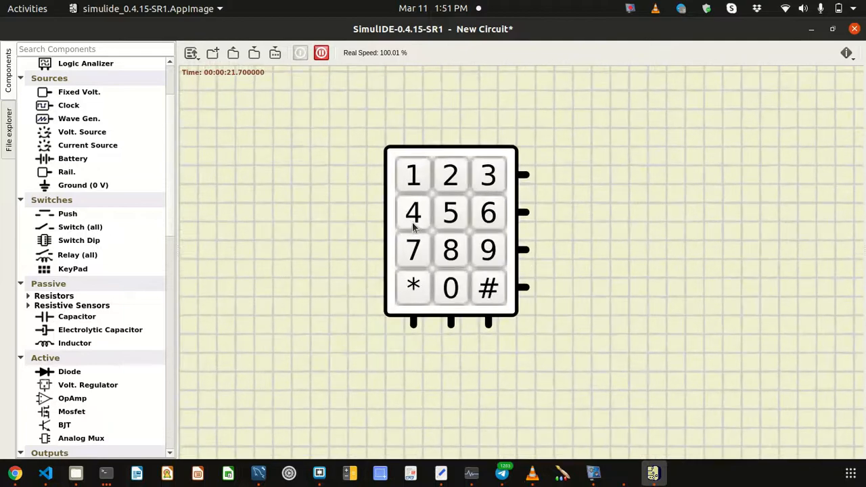
{"action": "scroll", "coordinate": [432, 223], "scroll_direction": "up", "scroll_amount": 2}
Zoom the circuit out and in around the keypad to examine the full extent of the drawing area
{"action": "scroll", "coordinate": [433, 227], "scroll_direction": "down", "scroll_amount": 15}
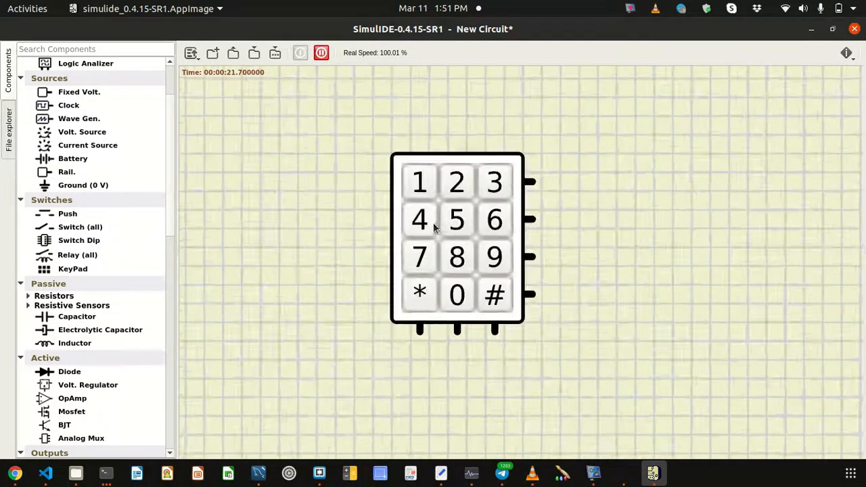
{"action": "scroll", "coordinate": [434, 233], "scroll_direction": "down", "scroll_amount": 3}
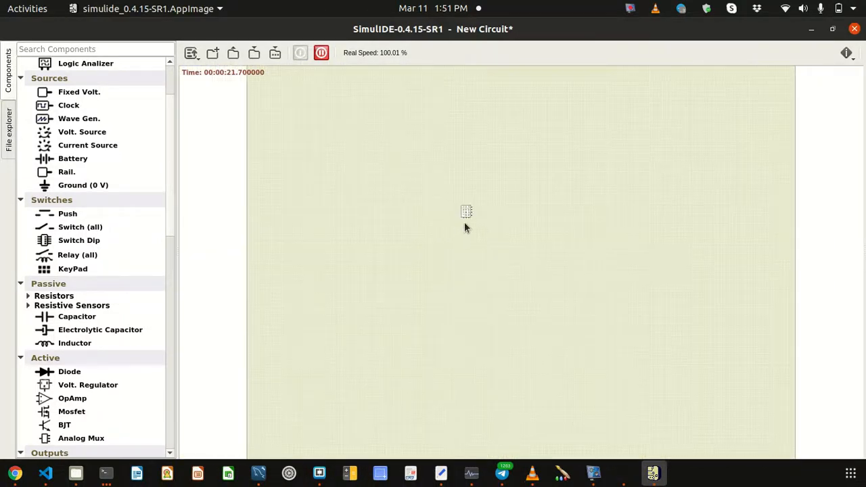
{"action": "scroll", "coordinate": [473, 227], "scroll_direction": "down", "scroll_amount": 3}
{"action": "scroll", "coordinate": [529, 249], "scroll_direction": "up", "scroll_amount": 2}
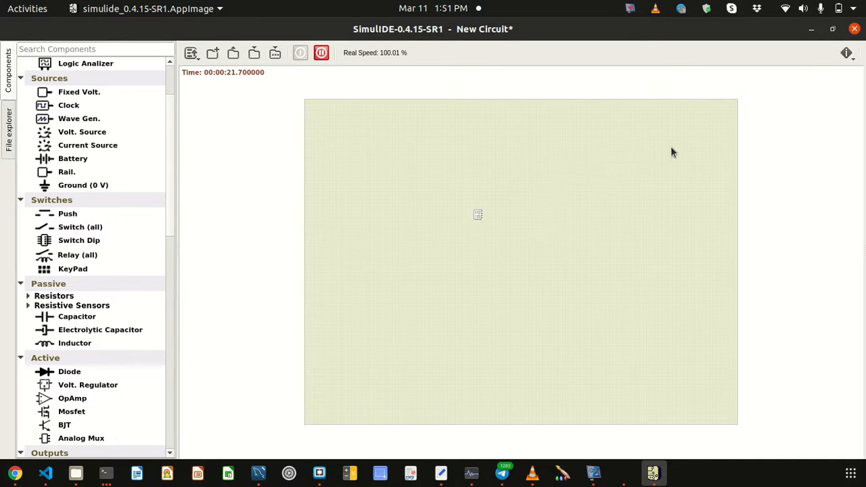
{"action": "scroll", "coordinate": [661, 149], "scroll_direction": "up", "scroll_amount": 5}
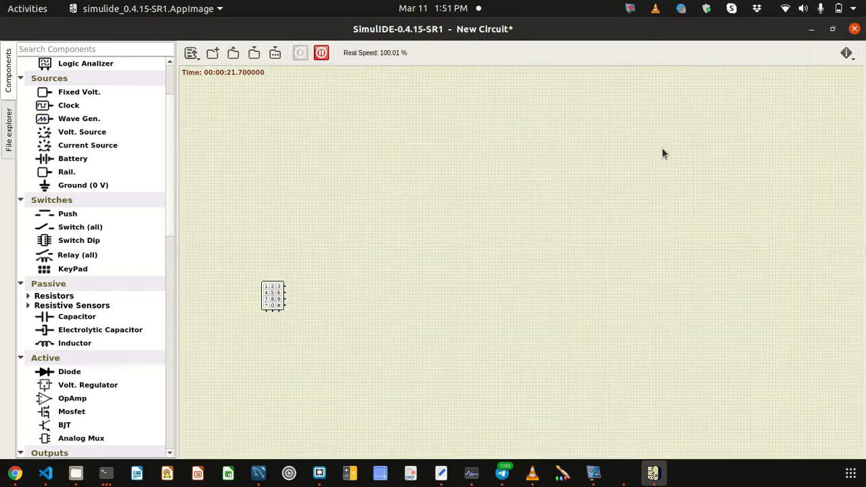
{"action": "scroll", "coordinate": [664, 152], "scroll_direction": "down", "scroll_amount": 5}
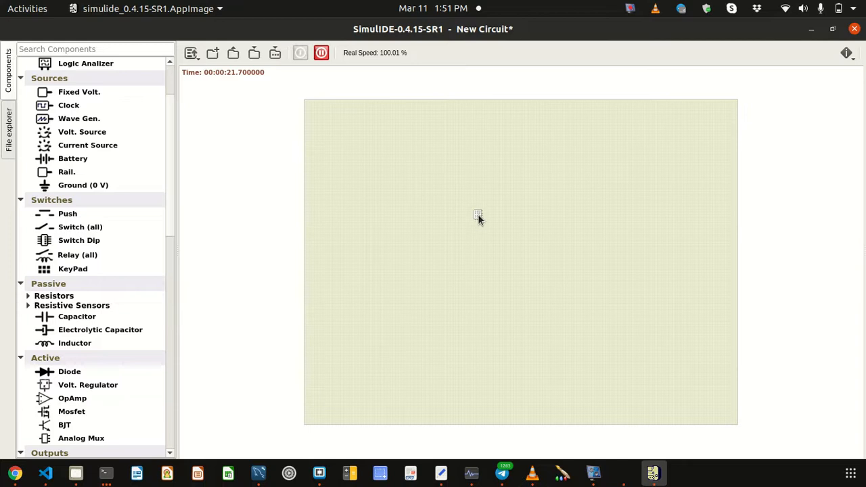
{"action": "scroll", "coordinate": [477, 213], "scroll_direction": "up", "scroll_amount": 2}
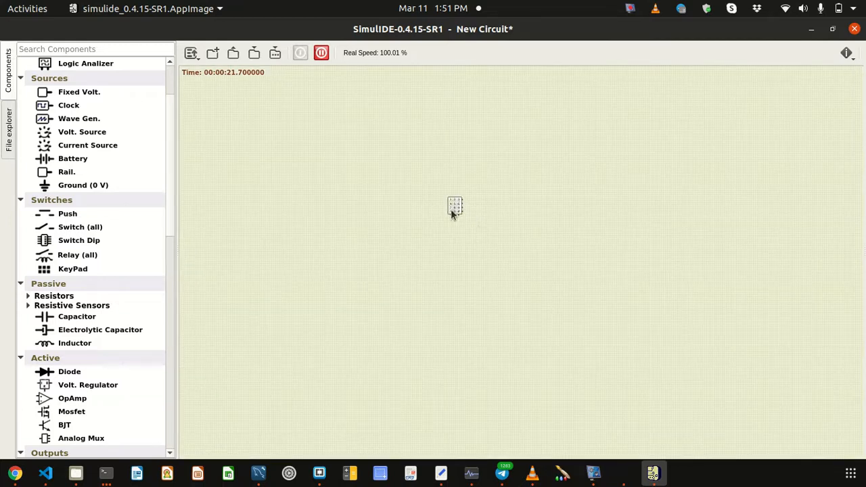
{"action": "scroll", "coordinate": [451, 211], "scroll_direction": "up", "scroll_amount": 4}
{"action": "scroll", "coordinate": [450, 211], "scroll_direction": "down", "scroll_amount": 5}
{"action": "scroll", "coordinate": [448, 209], "scroll_direction": "down", "scroll_amount": 3}
{"action": "scroll", "coordinate": [558, 190], "scroll_direction": "up", "scroll_amount": 5}
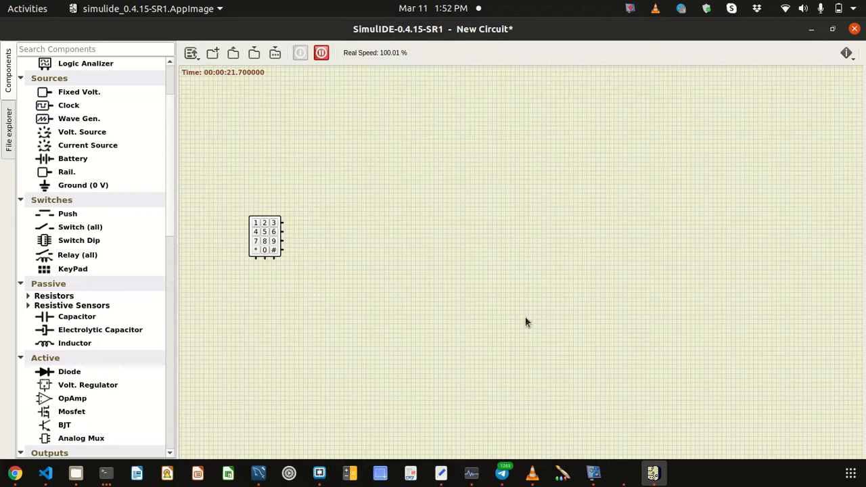
Zoom between the full sheet and the close-up grid to examine how the drawing area scales
{"action": "left_click_drag", "start_coordinate": [507, 305], "coordinate": [676, 357]}
{"action": "scroll", "coordinate": [365, 238], "scroll_direction": "down", "scroll_amount": 5}
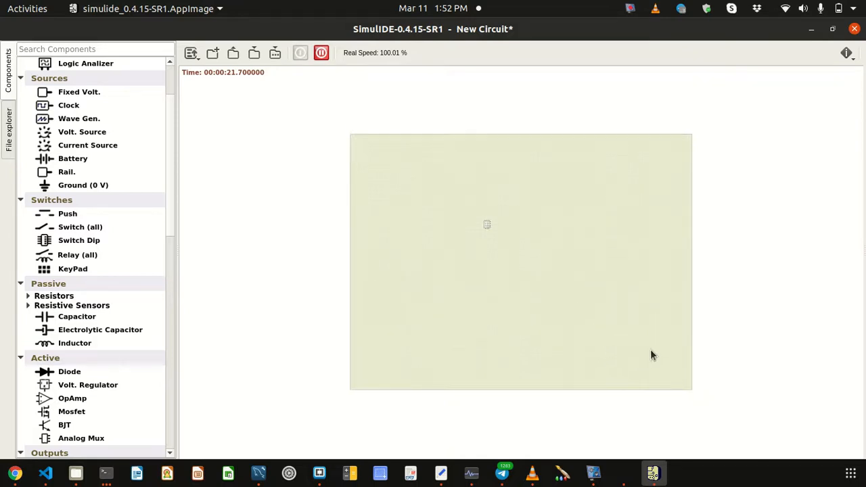
{"action": "scroll", "coordinate": [639, 352], "scroll_direction": "up", "scroll_amount": 6}
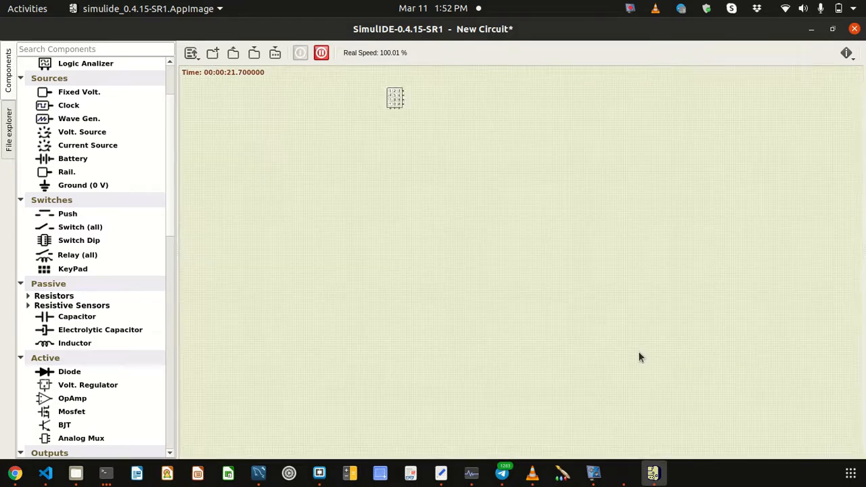
{"action": "scroll", "coordinate": [639, 352], "scroll_direction": "up", "scroll_amount": 4}
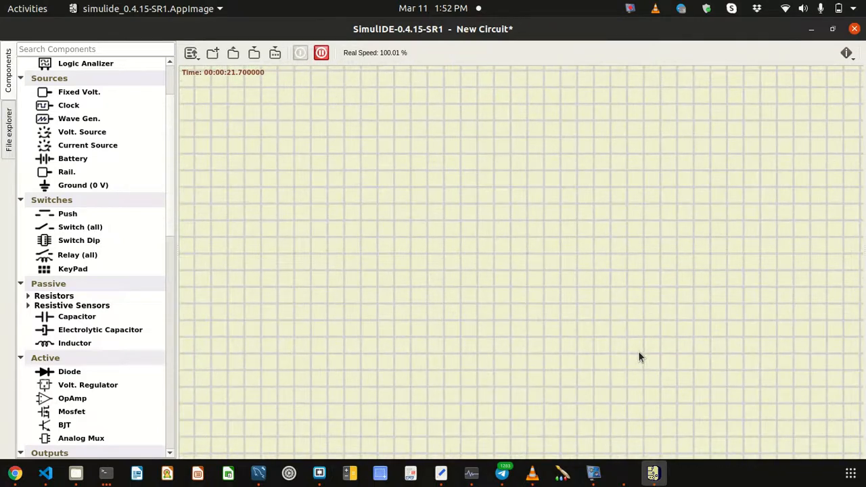
{"action": "scroll", "coordinate": [639, 357], "scroll_direction": "down", "scroll_amount": 8}
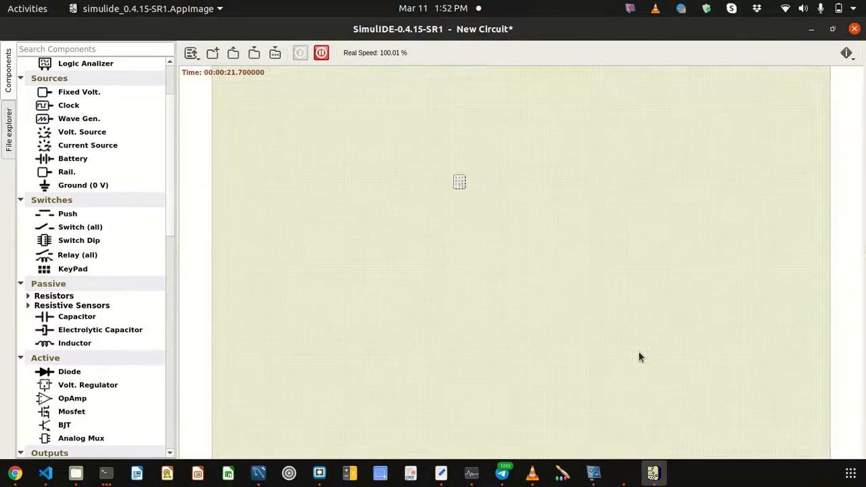
{"action": "scroll", "coordinate": [469, 287], "scroll_direction": "up", "scroll_amount": 2}
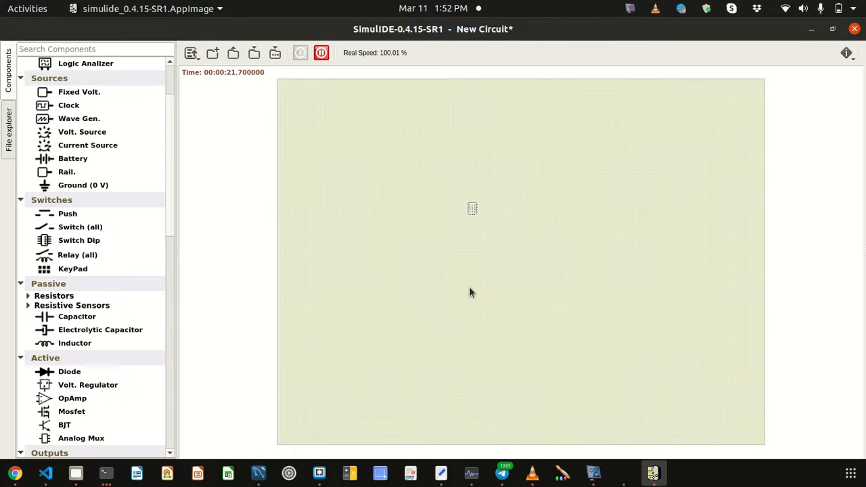
{"action": "scroll", "coordinate": [553, 326], "scroll_direction": "up", "scroll_amount": 5}
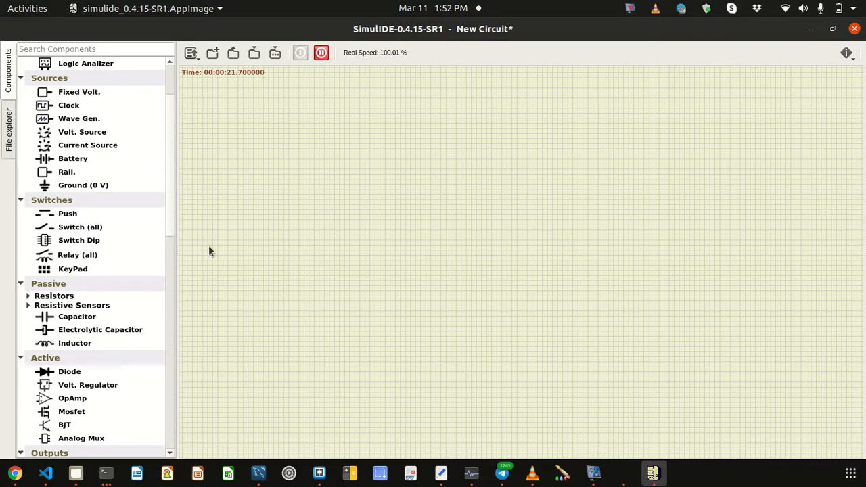
Place a Resistor from the passive components on the circuit and open its properties
{"action": "left_click_drag", "start_coordinate": [169, 169], "coordinate": [173, 188]}
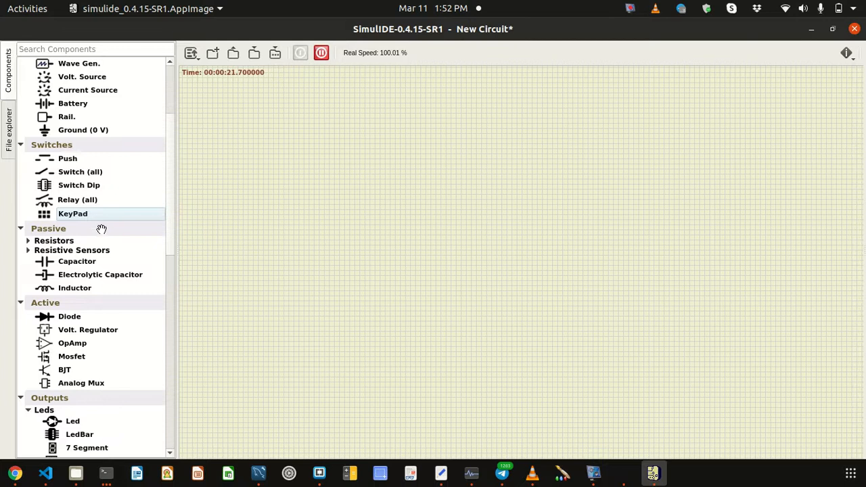
{"action": "scroll", "coordinate": [102, 230], "scroll_direction": "down", "scroll_amount": 2}
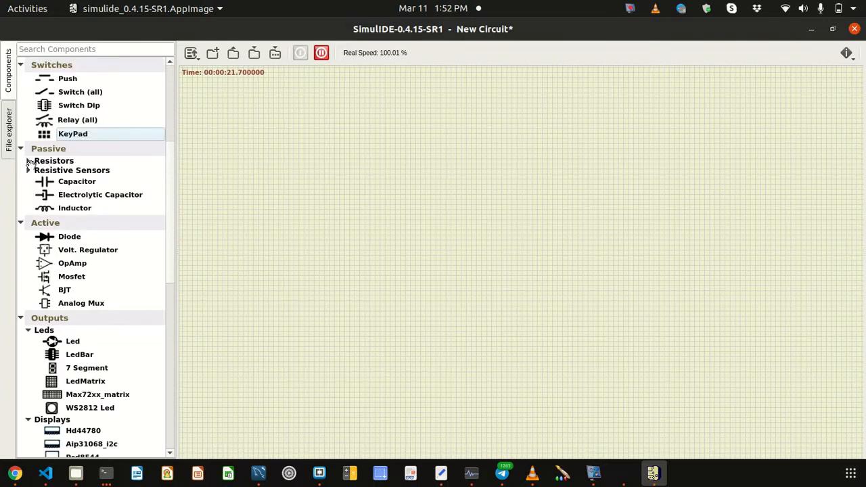
{"action": "left_click", "coordinate": [29, 160]}
{"action": "left_click_drag", "start_coordinate": [87, 168], "coordinate": [458, 170]}
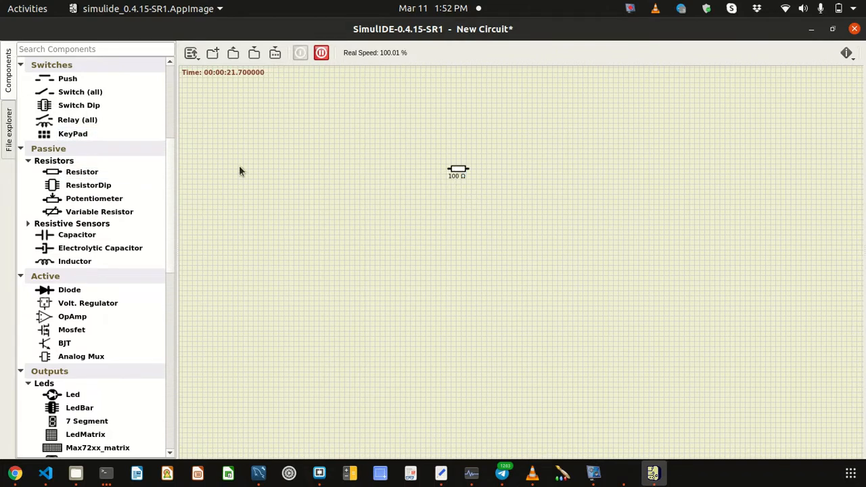
{"action": "right_click", "coordinate": [458, 173]}
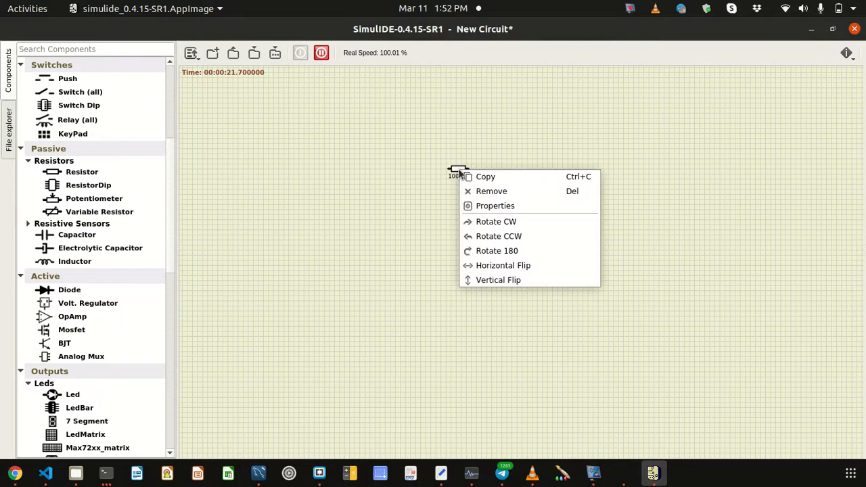
{"action": "left_click", "coordinate": [523, 206]}
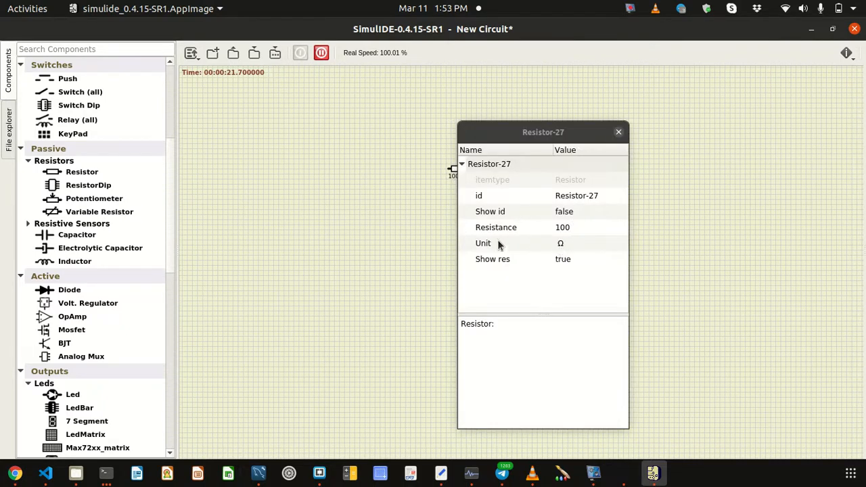
Set the resistor's unit to MΩ
{"action": "left_click", "coordinate": [567, 227]}
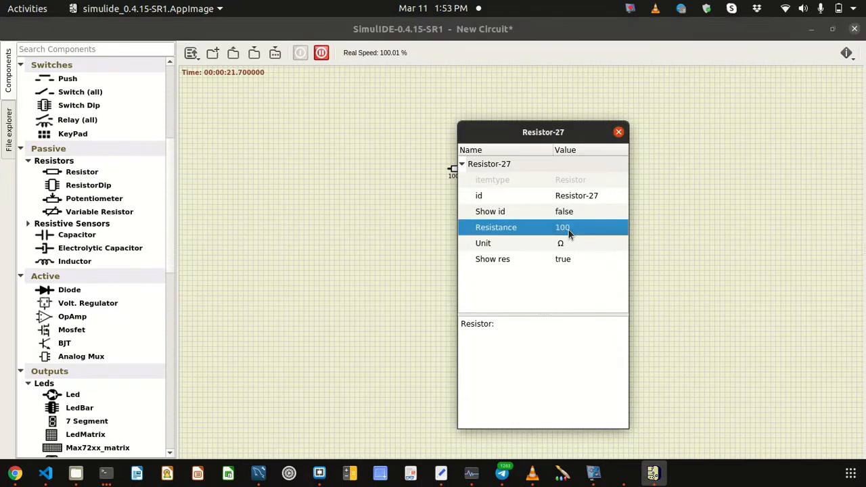
{"action": "left_click", "coordinate": [565, 243]}
{"action": "left_click", "coordinate": [565, 242]}
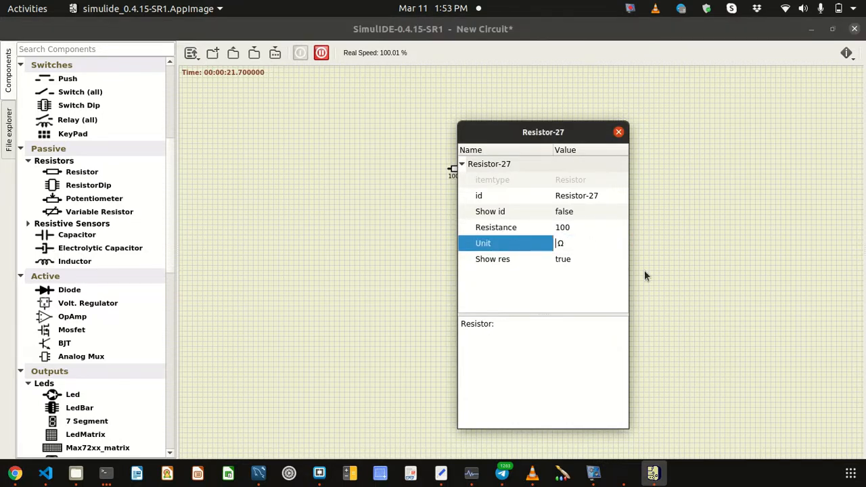
{"action": "type", "text": "M"}
{"action": "key", "text": "Return"}
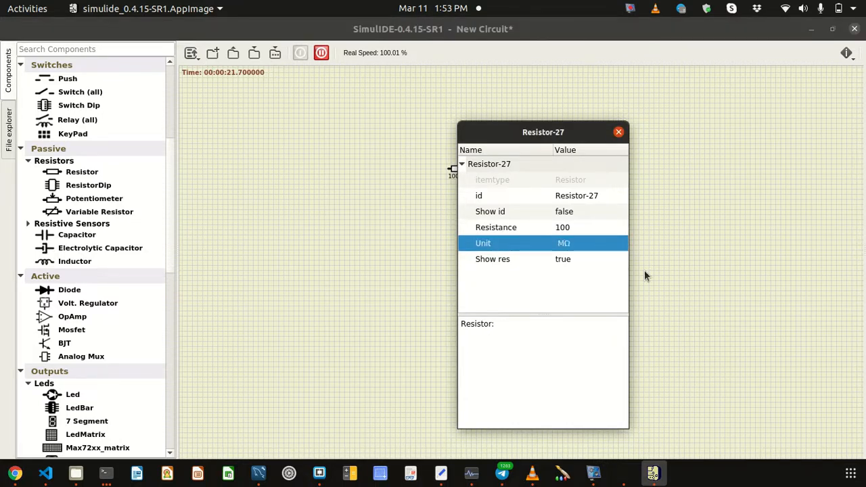
{"action": "left_click", "coordinate": [711, 278]}
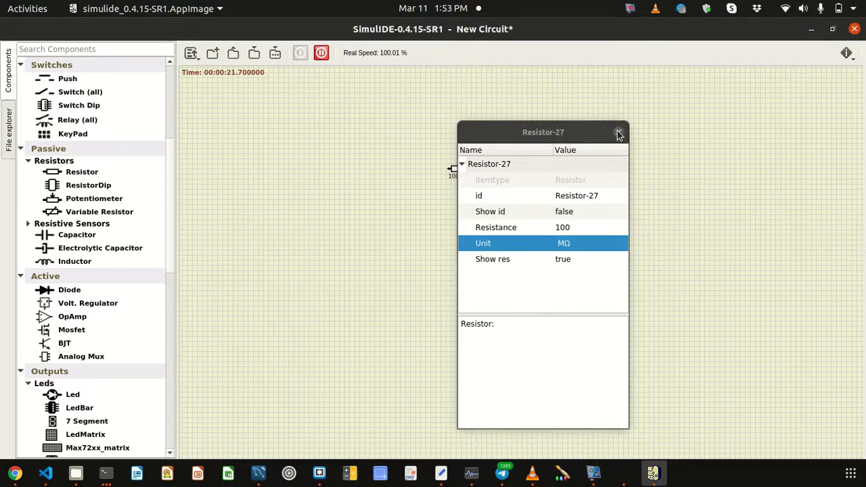
Set the resistor's unit to mΩ and close its properties
{"action": "left_click", "coordinate": [573, 247]}
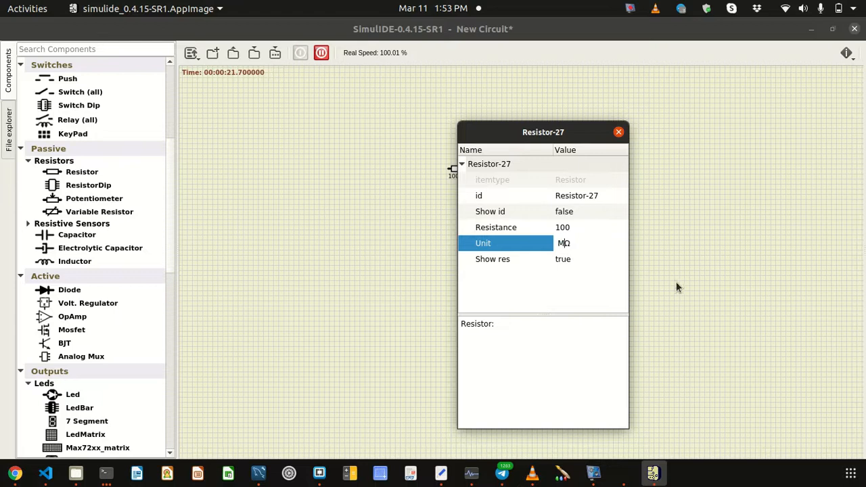
{"action": "key", "text": "BackSpace"}
{"action": "type", "text": "m"}
{"action": "key", "text": "Return"}
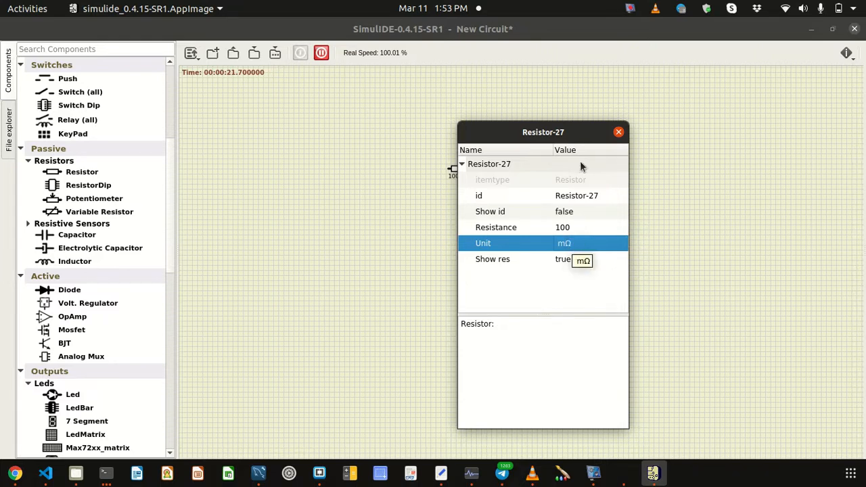
{"action": "left_click", "coordinate": [618, 132]}
Delete the resistor from the circuit and place an Inductor in its stead
{"action": "left_click_drag", "start_coordinate": [411, 148], "coordinate": [516, 200]}
{"action": "left_click", "coordinate": [487, 213]}
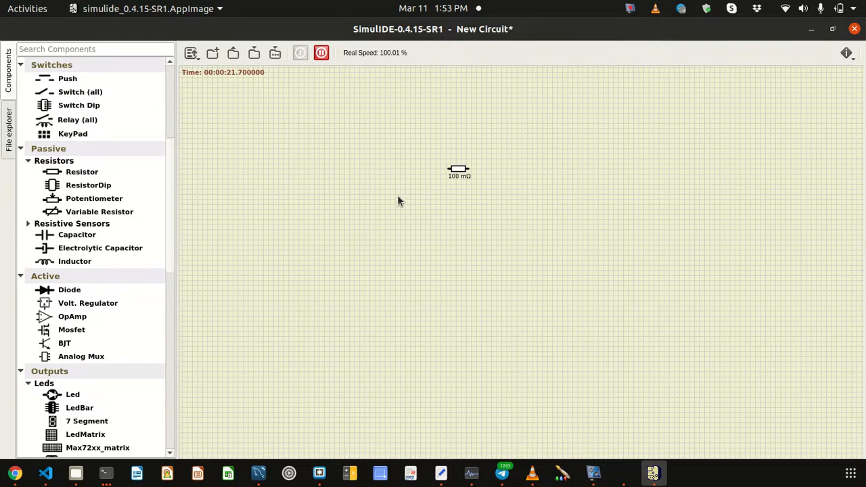
{"action": "left_click_drag", "start_coordinate": [410, 134], "coordinate": [622, 271]}
{"action": "key", "text": "Delete"}
{"action": "left_click_drag", "start_coordinate": [73, 261], "coordinate": [495, 237]}
{"action": "scroll", "coordinate": [504, 261], "scroll_direction": "up", "scroll_amount": 5}
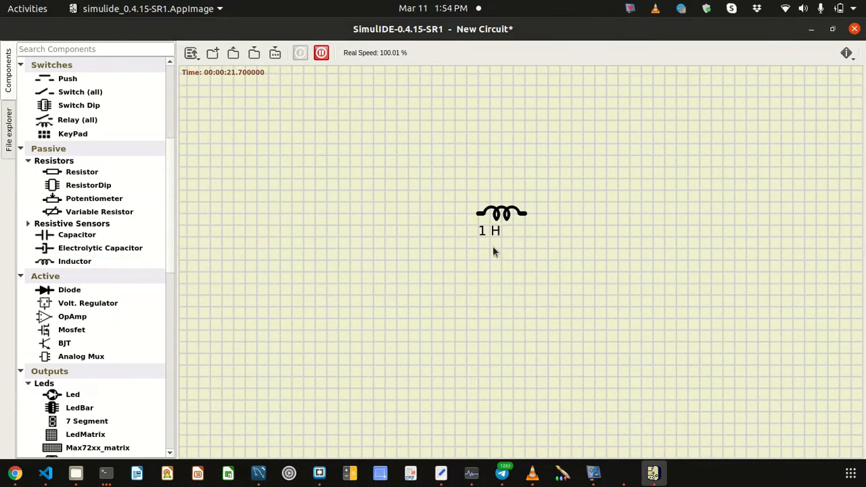
Delete the inductor from the circuit
{"action": "right_click", "coordinate": [499, 211]}
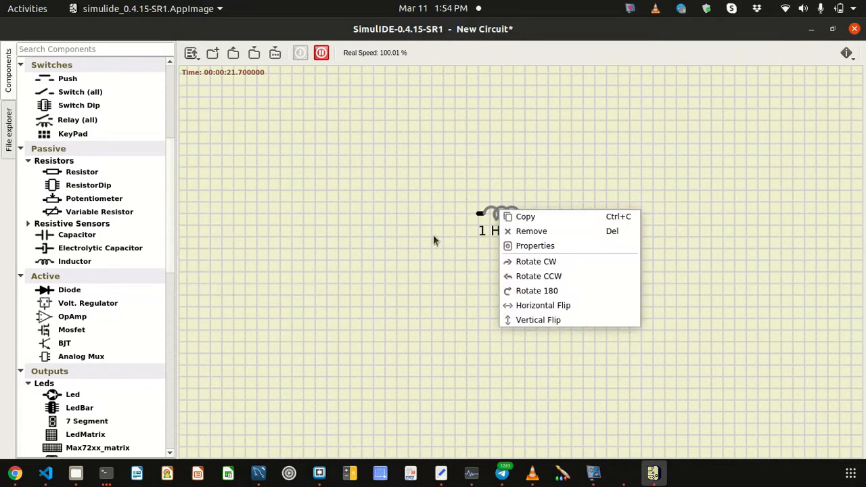
{"action": "left_click", "coordinate": [347, 235]}
{"action": "scroll", "coordinate": [329, 223], "scroll_direction": "down", "scroll_amount": 5}
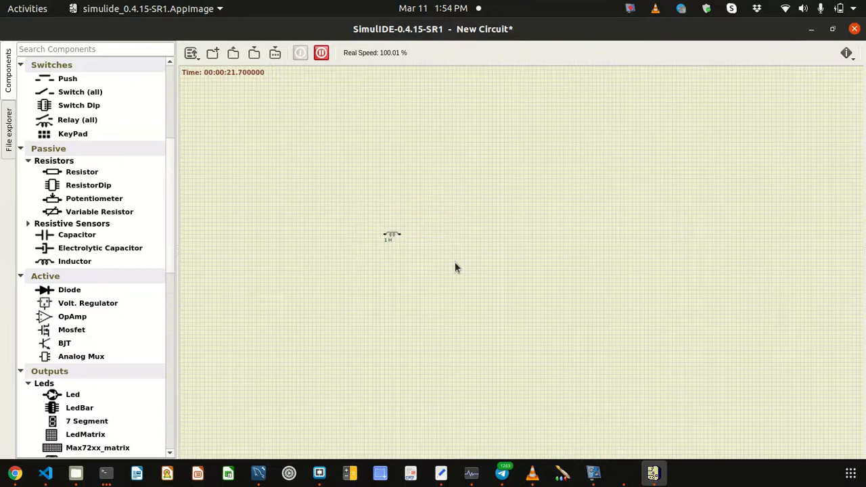
{"action": "scroll", "coordinate": [457, 268], "scroll_direction": "up", "scroll_amount": 3}
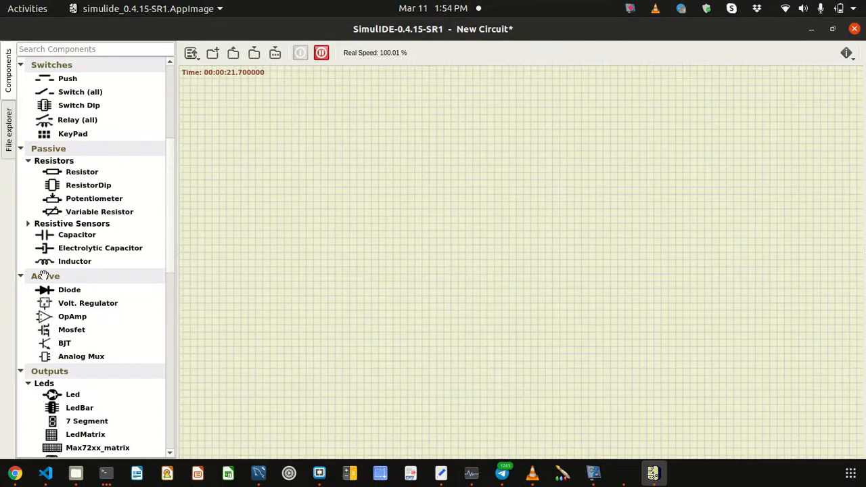
Place a BJT on the empty circuit and open its properties to examine the Gain and PNP settings
{"action": "scroll", "coordinate": [61, 270], "scroll_direction": "down", "scroll_amount": 2}
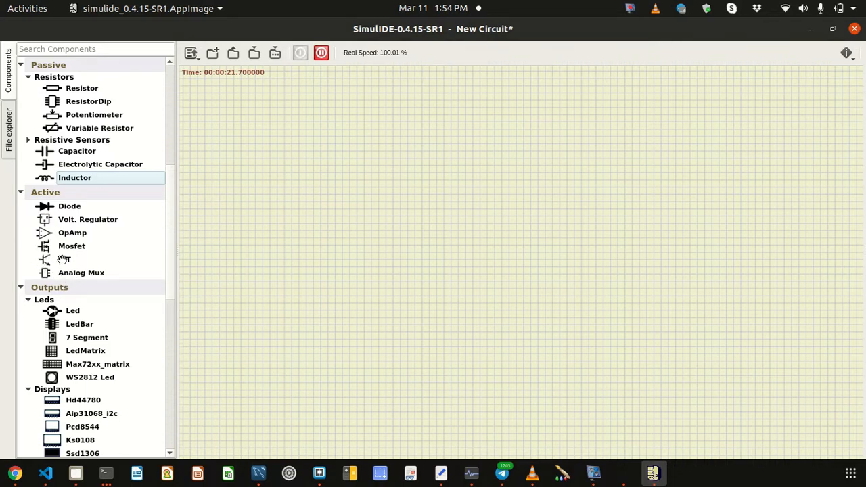
{"action": "left_click_drag", "start_coordinate": [136, 258], "coordinate": [444, 219]}
{"action": "left_click", "coordinate": [435, 215]}
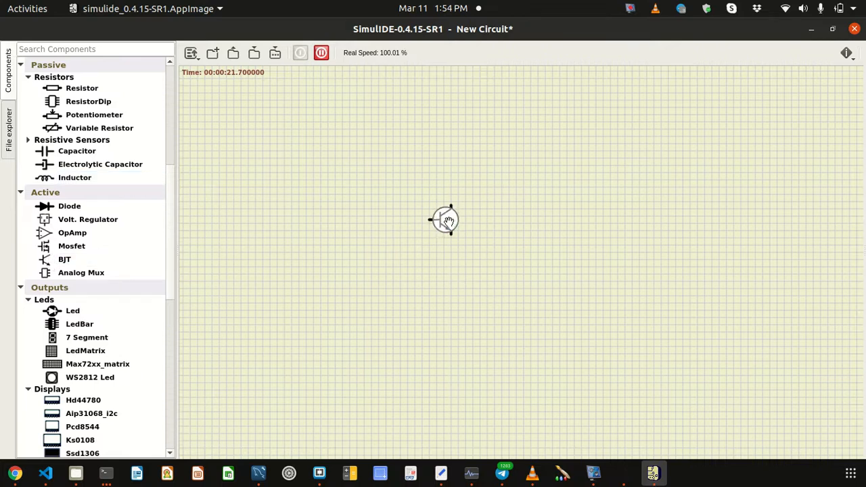
{"action": "right_click", "coordinate": [448, 221]}
{"action": "left_click", "coordinate": [487, 258]}
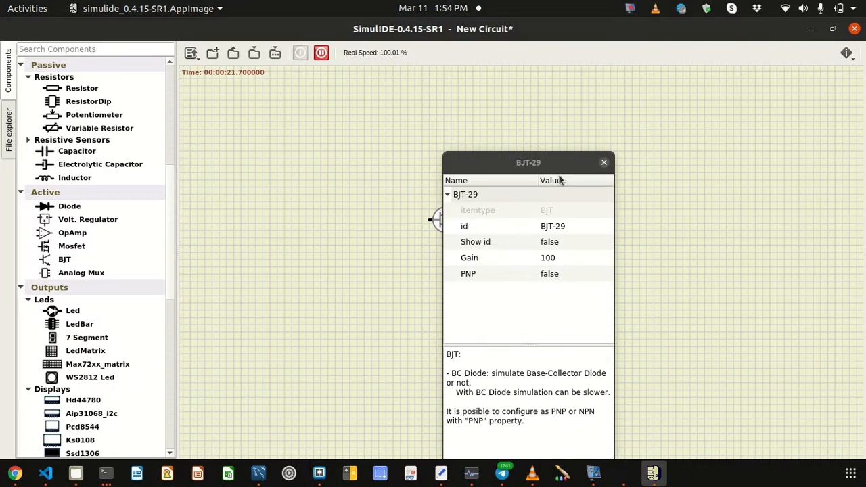
Replace the BJT with a Mosfet and examine the Mosfet's properties
{"action": "left_click", "coordinate": [601, 164]}
{"action": "key", "text": "Delete"}
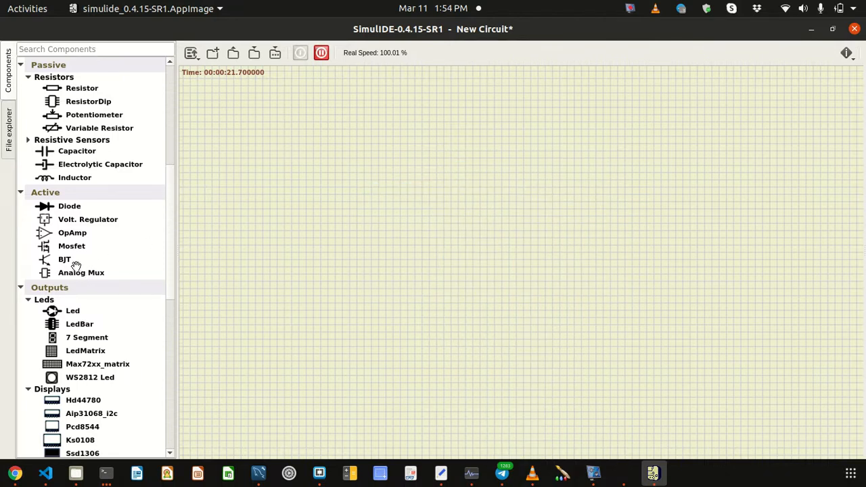
{"action": "left_click_drag", "start_coordinate": [73, 248], "coordinate": [483, 205]}
{"action": "right_click", "coordinate": [492, 212]}
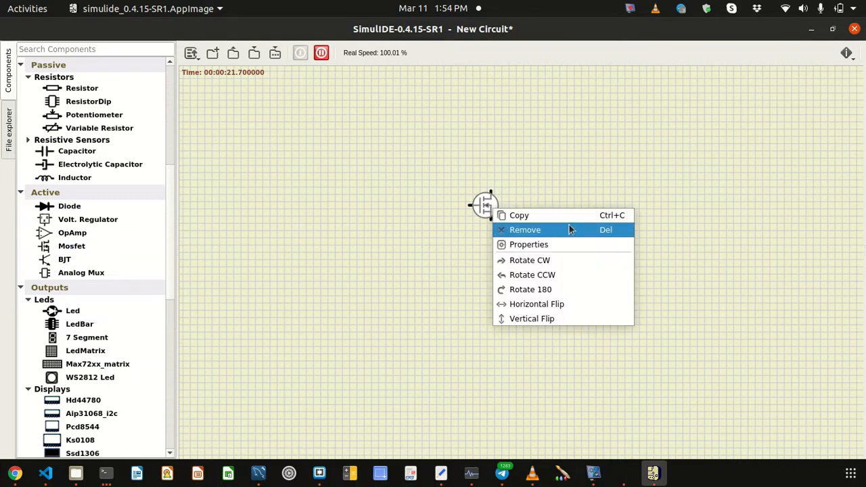
{"action": "left_click", "coordinate": [561, 245]}
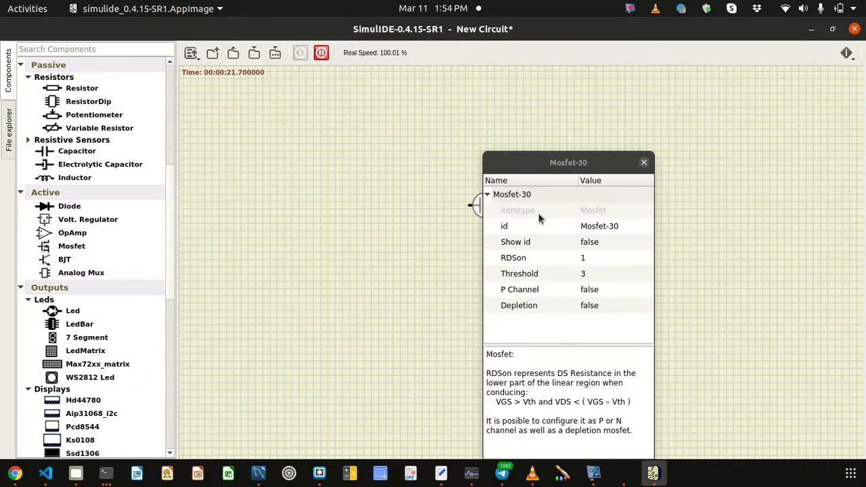
{"action": "left_click_drag", "start_coordinate": [521, 162], "coordinate": [534, 237]}
Delete the Mosfet and place an Led from the output components on the circuit
{"action": "left_click", "coordinate": [533, 124]}
{"action": "key", "text": "Delete"}
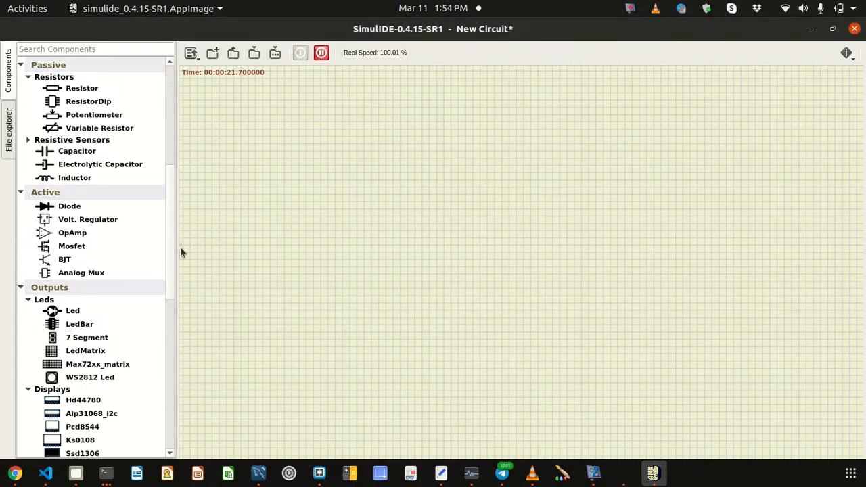
{"action": "scroll", "coordinate": [88, 300], "scroll_direction": "up", "scroll_amount": 1}
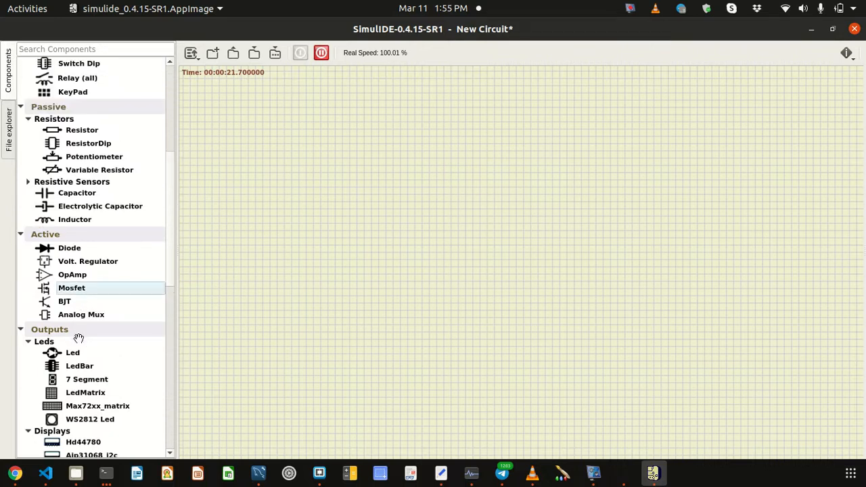
{"action": "scroll", "coordinate": [82, 299], "scroll_direction": "up", "scroll_amount": 4}
{"action": "scroll", "coordinate": [85, 294], "scroll_direction": "down", "scroll_amount": 5}
{"action": "scroll", "coordinate": [85, 300], "scroll_direction": "up", "scroll_amount": 1}
{"action": "scroll", "coordinate": [82, 291], "scroll_direction": "down", "scroll_amount": 4}
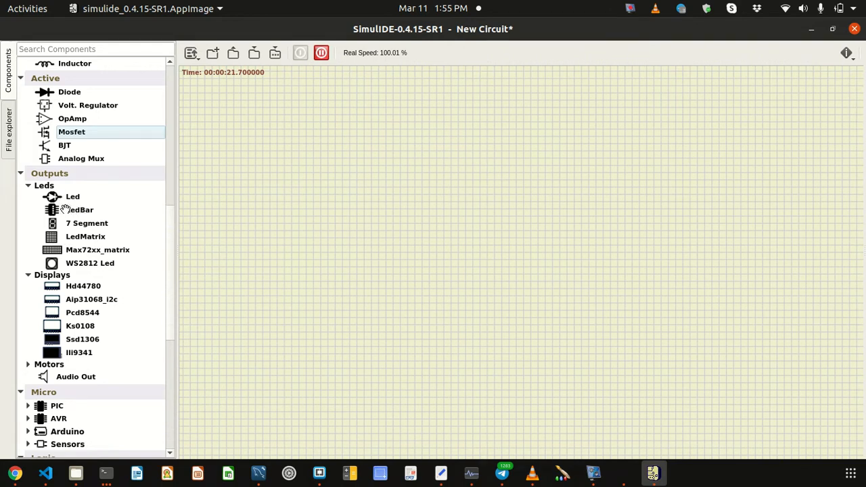
{"action": "left_click_drag", "start_coordinate": [61, 198], "coordinate": [489, 200]}
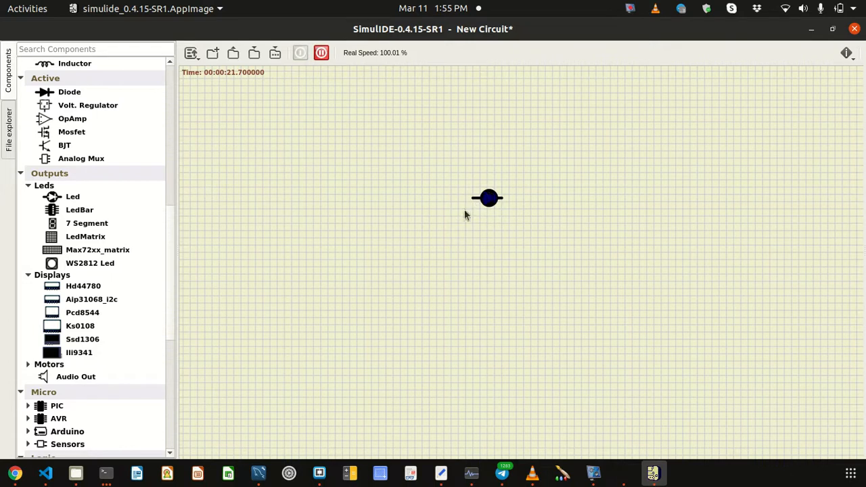
Open the Led's properties and move their window clear of the component
{"action": "right_click", "coordinate": [488, 198]}
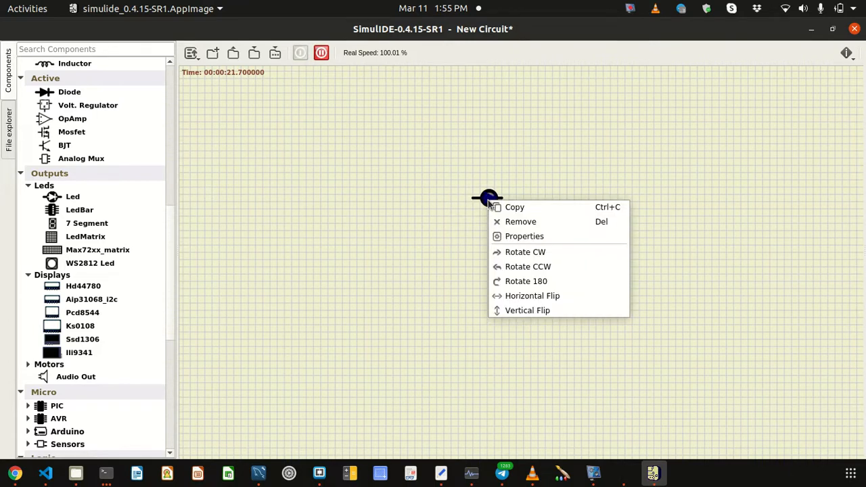
{"action": "left_click", "coordinate": [545, 238]}
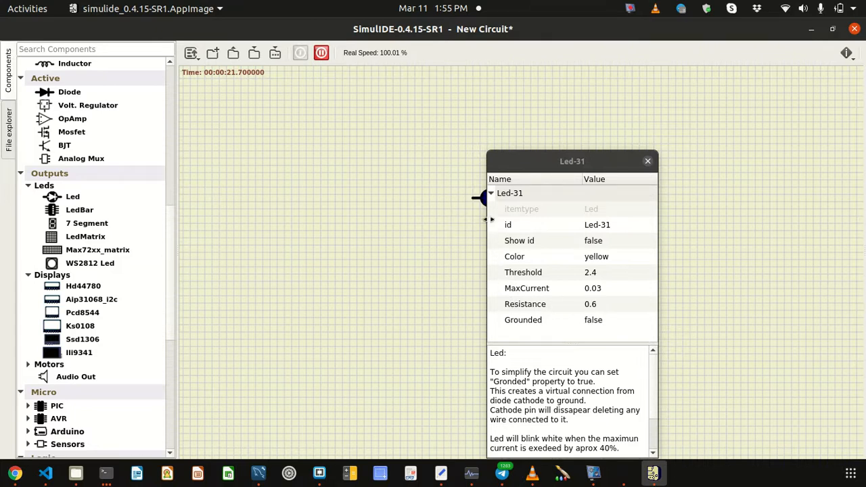
{"action": "left_click_drag", "start_coordinate": [541, 161], "coordinate": [626, 136]}
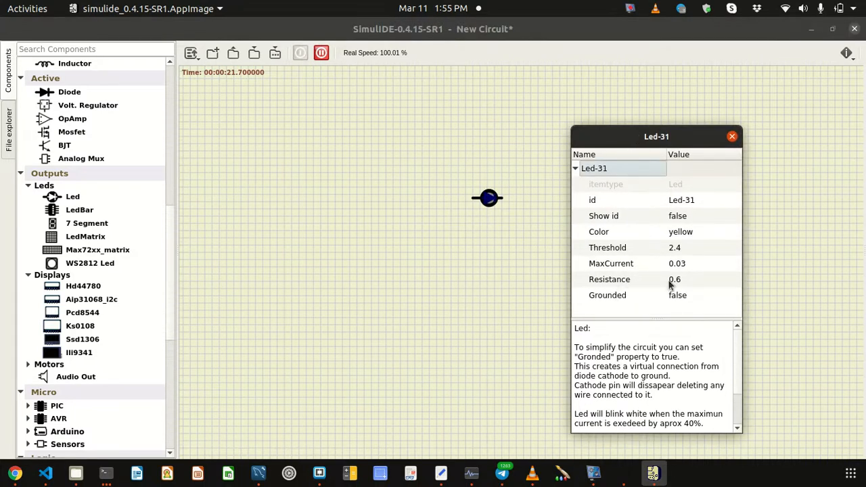
Move the Led's properties window to review it, close it, and delete the Led from the circuit
{"action": "left_click_drag", "start_coordinate": [685, 130], "coordinate": [479, 138]}
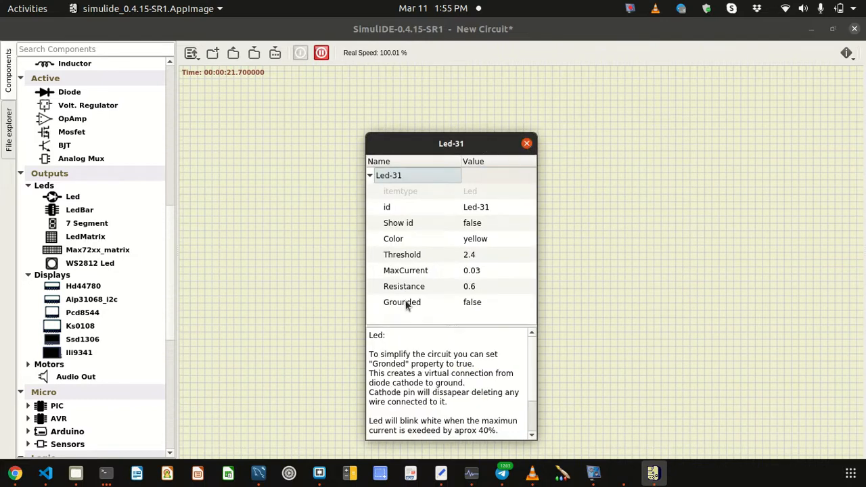
{"action": "left_click", "coordinate": [526, 143]}
{"action": "left_click_drag", "start_coordinate": [400, 163], "coordinate": [623, 252]}
{"action": "key", "text": "Delete"}
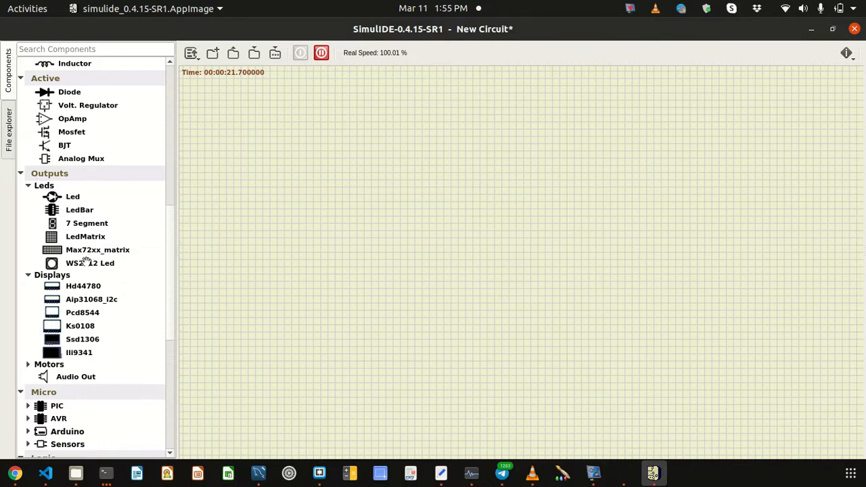
Place a Max72xx_matrix on the empty circuit, examine its SCK, DIN and CS pins, and move it towards the middle
{"action": "left_click_drag", "start_coordinate": [96, 251], "coordinate": [422, 234]}
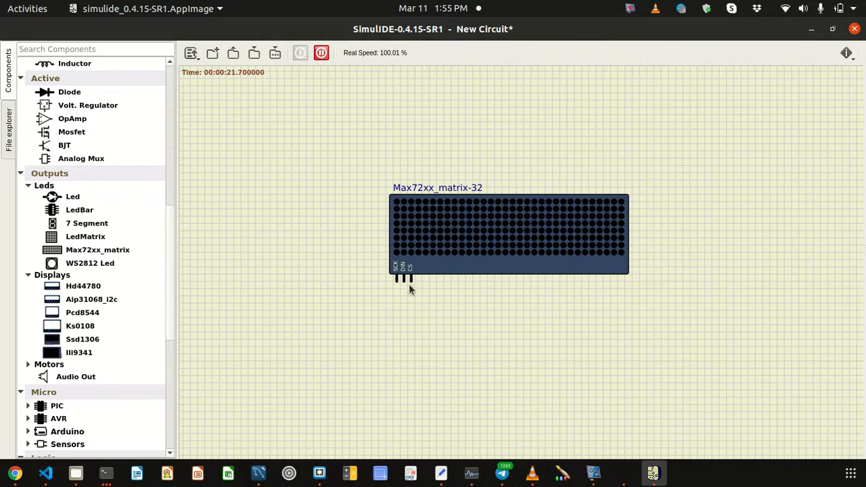
{"action": "scroll", "coordinate": [371, 264], "scroll_direction": "up", "scroll_amount": 6}
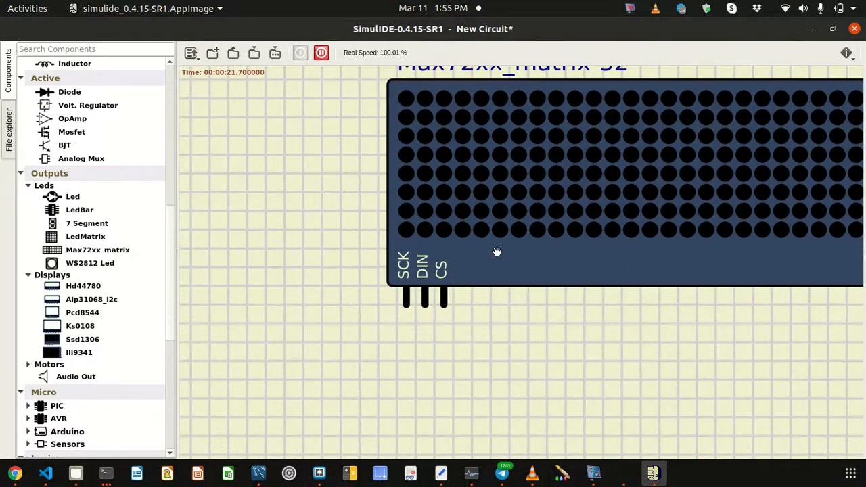
{"action": "scroll", "coordinate": [568, 334], "scroll_direction": "down", "scroll_amount": 5}
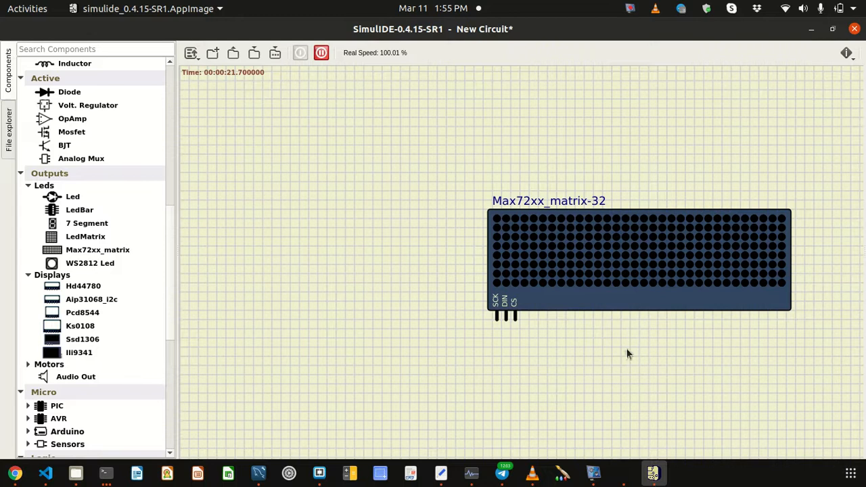
{"action": "left_click_drag", "start_coordinate": [649, 298], "coordinate": [497, 269]}
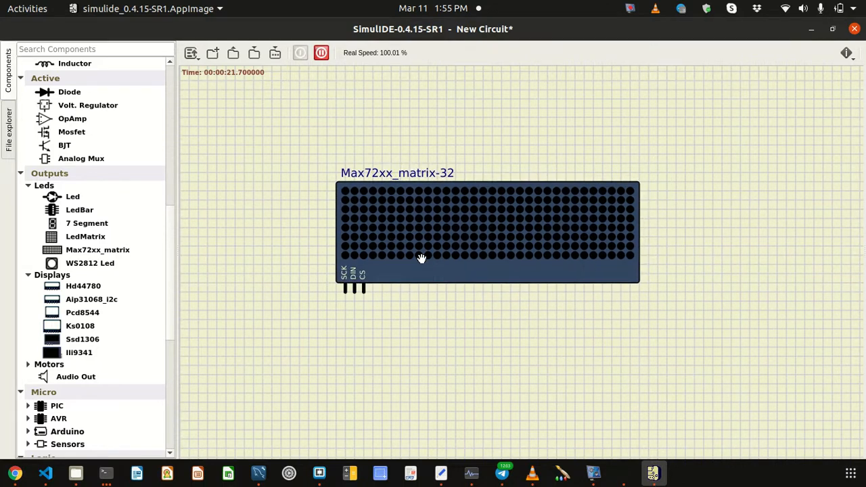
Replace the Max72xx_matrix with an Hd44780 display and reposition it on the circuit
{"action": "left_click_drag", "start_coordinate": [301, 142], "coordinate": [667, 326]}
{"action": "key", "text": "Delete"}
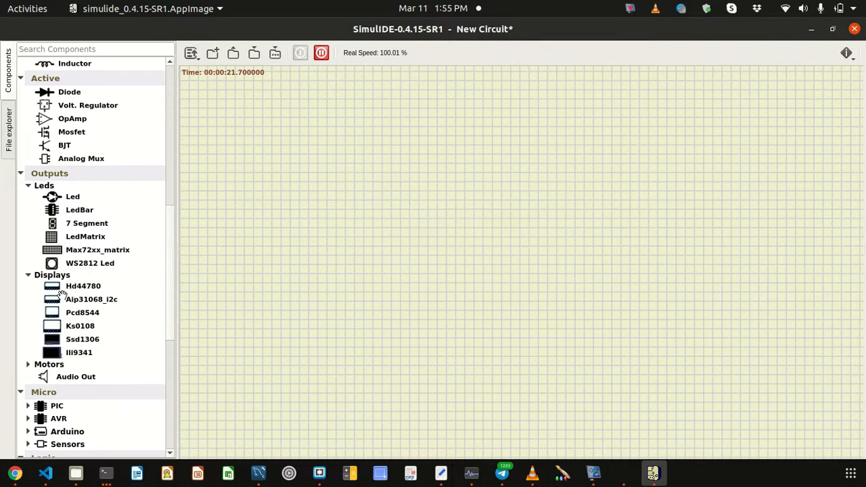
{"action": "scroll", "coordinate": [61, 295], "scroll_direction": "down", "scroll_amount": 1}
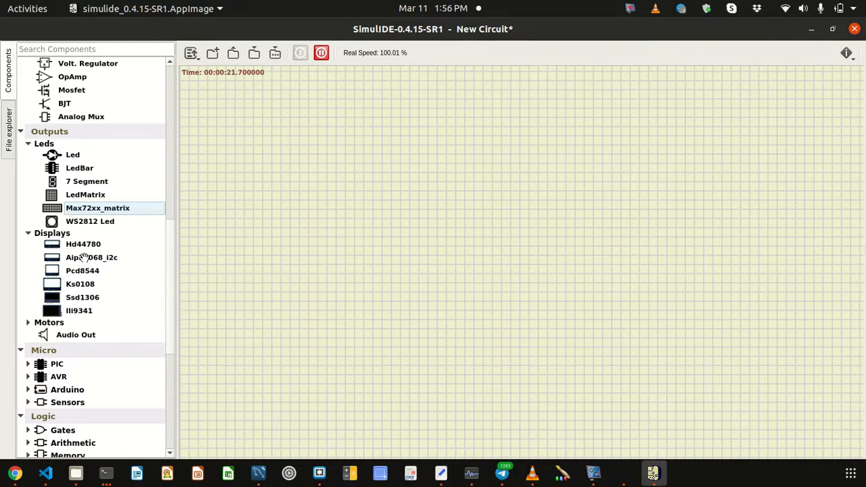
{"action": "left_click_drag", "start_coordinate": [83, 244], "coordinate": [405, 243]}
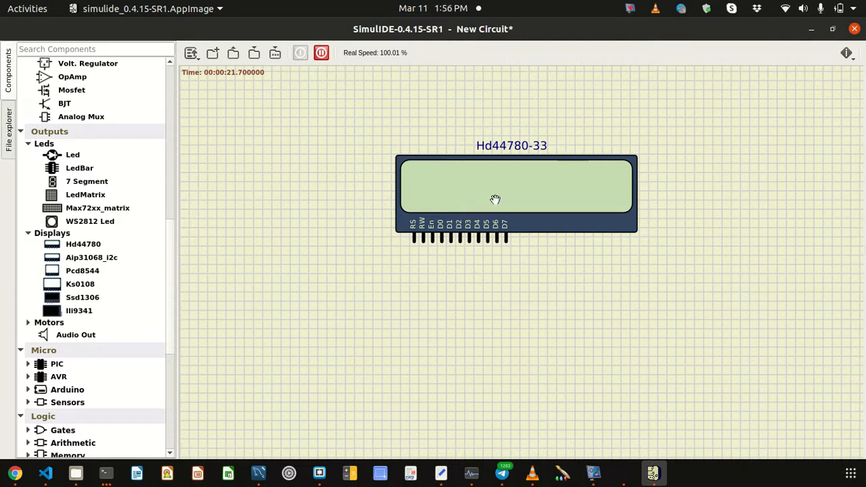
{"action": "left_click_drag", "start_coordinate": [465, 190], "coordinate": [504, 170]}
Replace the Hd44780 with an Ili9341 display and shift it slightly so the whole component can be viewed
{"action": "left_click_drag", "start_coordinate": [346, 94], "coordinate": [735, 244]}
{"action": "key", "text": "Delete"}
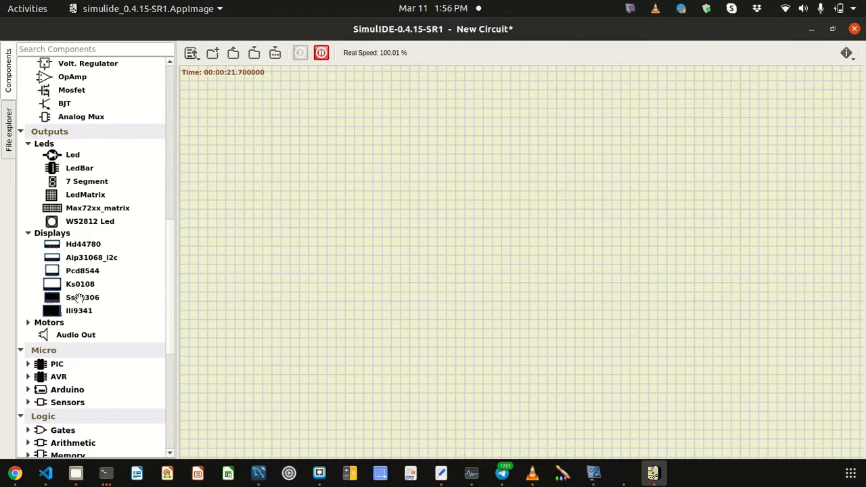
{"action": "left_click_drag", "start_coordinate": [83, 316], "coordinate": [503, 270]}
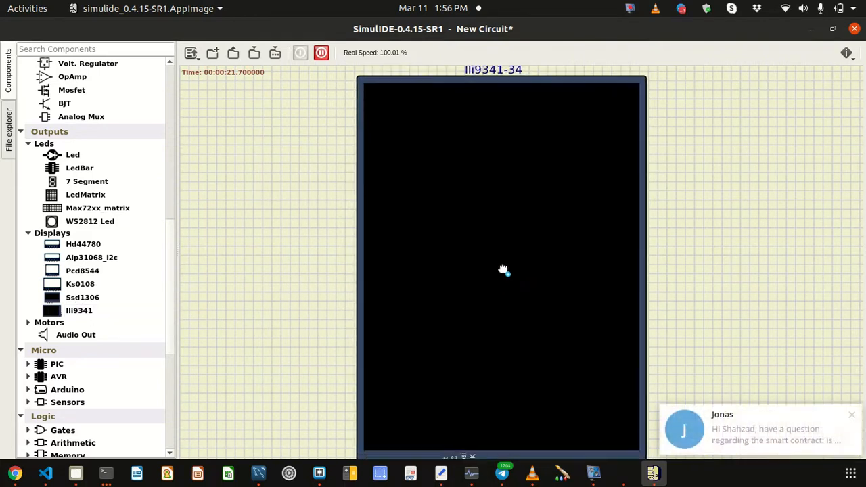
{"action": "scroll", "coordinate": [508, 275], "scroll_direction": "down", "scroll_amount": 3}
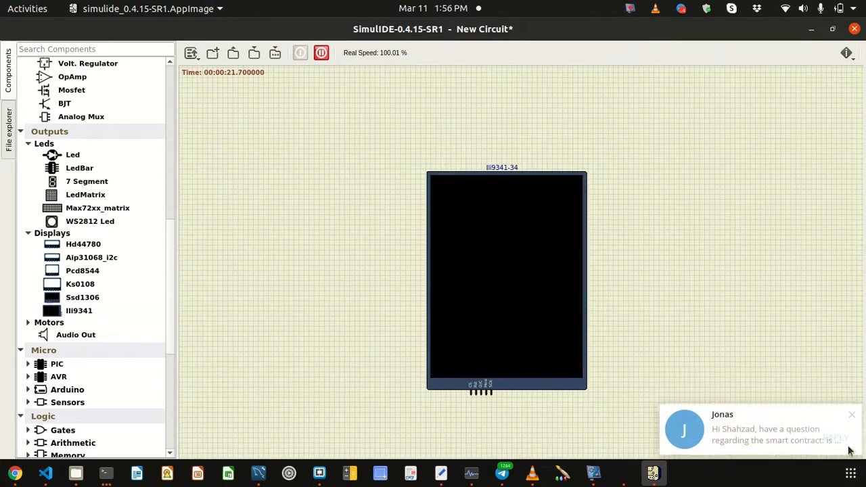
{"action": "left_click", "coordinate": [851, 414]}
{"action": "left_click_drag", "start_coordinate": [502, 300], "coordinate": [532, 295]}
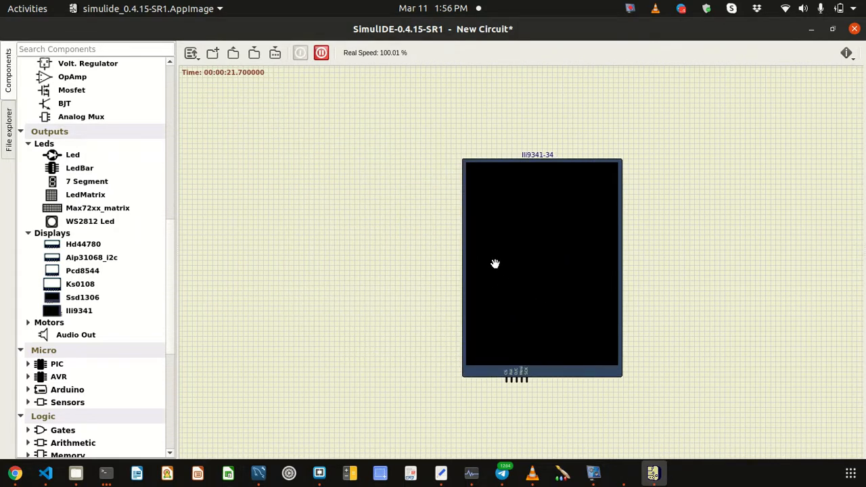
Delete the Ili9341 display and look through the PIC families among the microcontrollers
{"action": "key", "text": "Delete"}
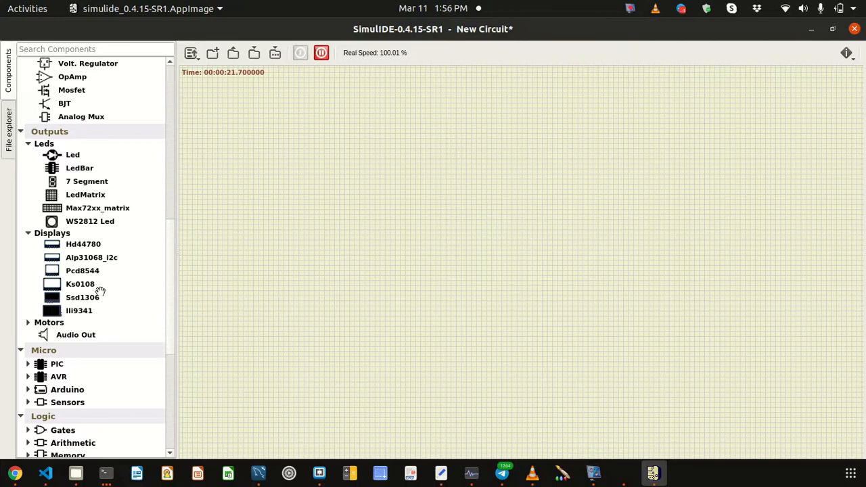
{"action": "scroll", "coordinate": [102, 287], "scroll_direction": "down", "scroll_amount": 5}
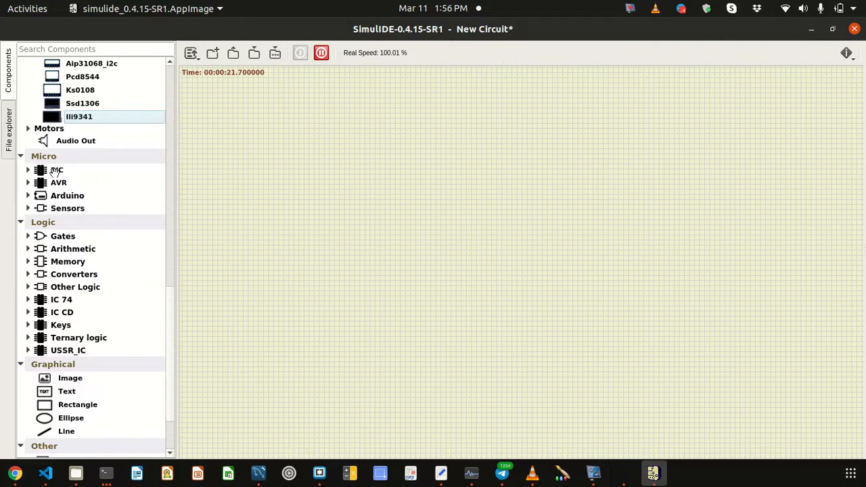
{"action": "left_click", "coordinate": [29, 170]}
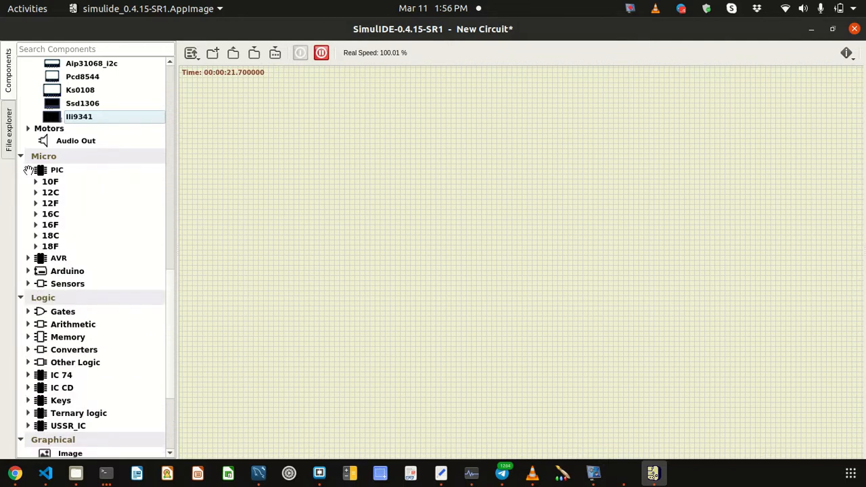
{"action": "left_click", "coordinate": [28, 170]}
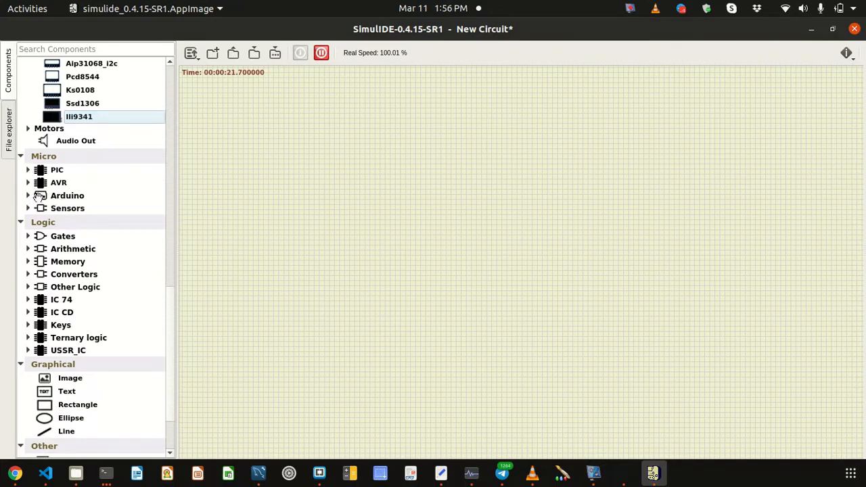
Place an Arduino Uno from the Arduino boards on the circuit and examine its pins
{"action": "left_click", "coordinate": [27, 196]}
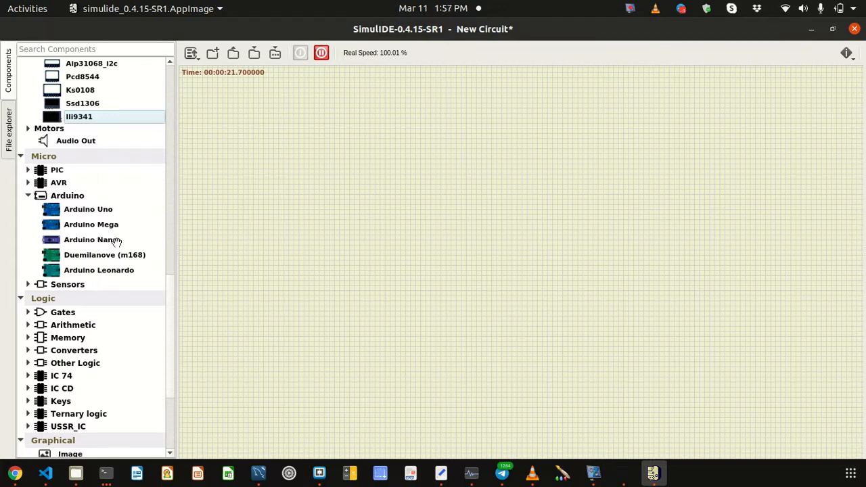
{"action": "left_click_drag", "start_coordinate": [75, 210], "coordinate": [451, 173]}
{"action": "scroll", "coordinate": [497, 222], "scroll_direction": "up", "scroll_amount": 4}
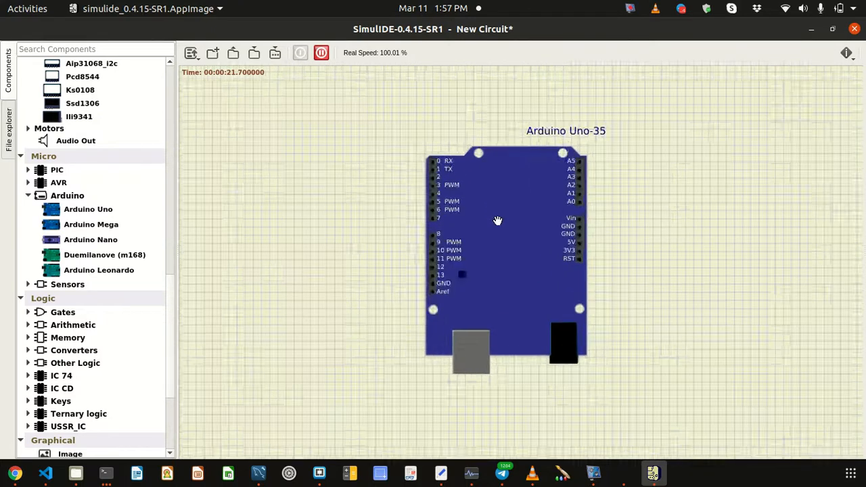
{"action": "scroll", "coordinate": [496, 221], "scroll_direction": "down", "scroll_amount": 2}
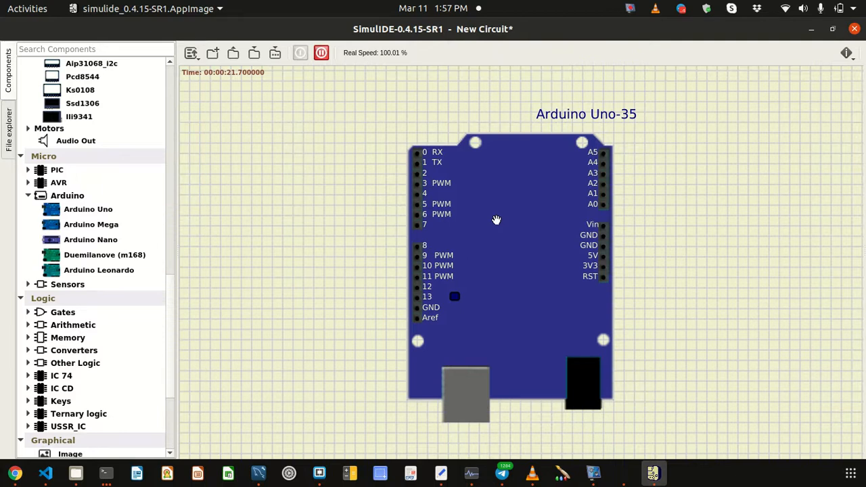
Delete the Arduino Uno and place an And Gate from the logic gates on the circuit
{"action": "key", "text": "Delete"}
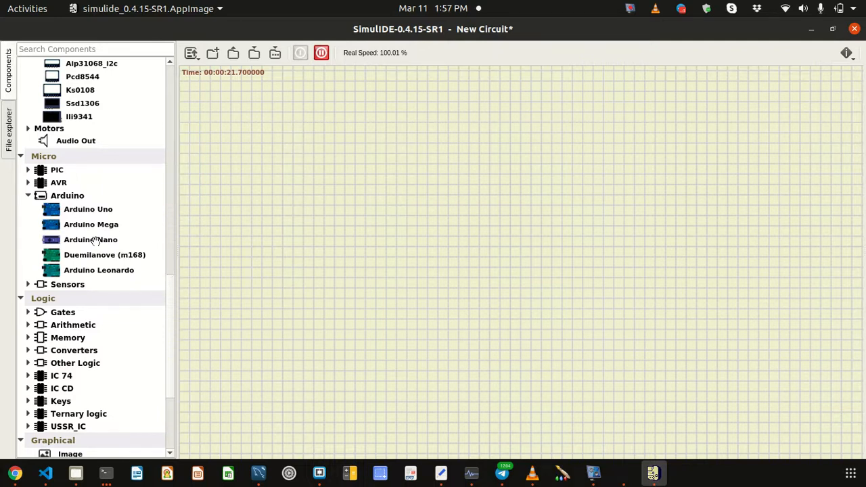
{"action": "left_click", "coordinate": [28, 195]}
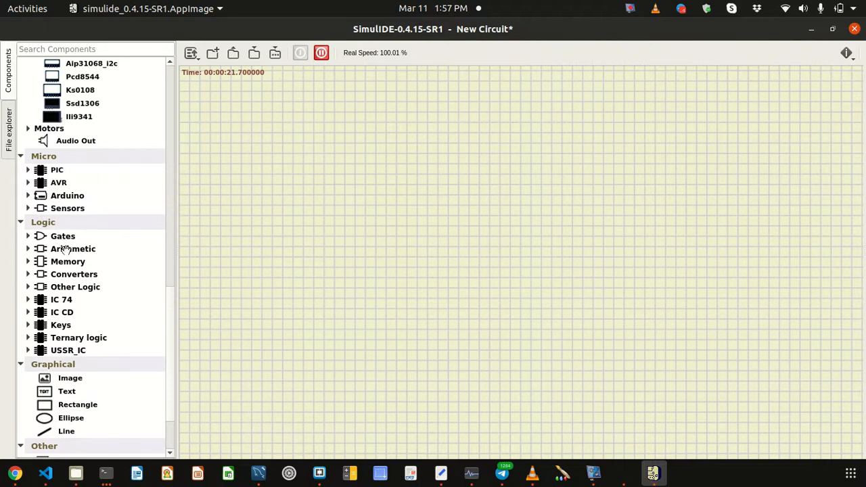
{"action": "scroll", "coordinate": [65, 250], "scroll_direction": "down", "scroll_amount": 1}
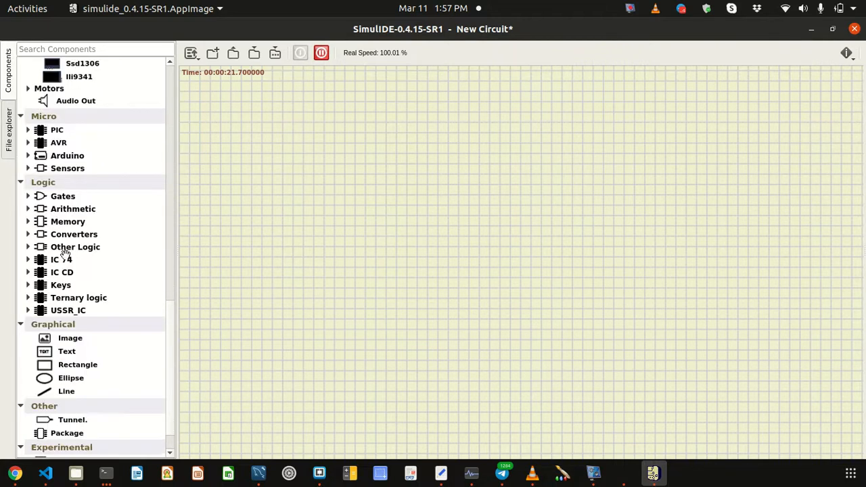
{"action": "left_click", "coordinate": [68, 196]}
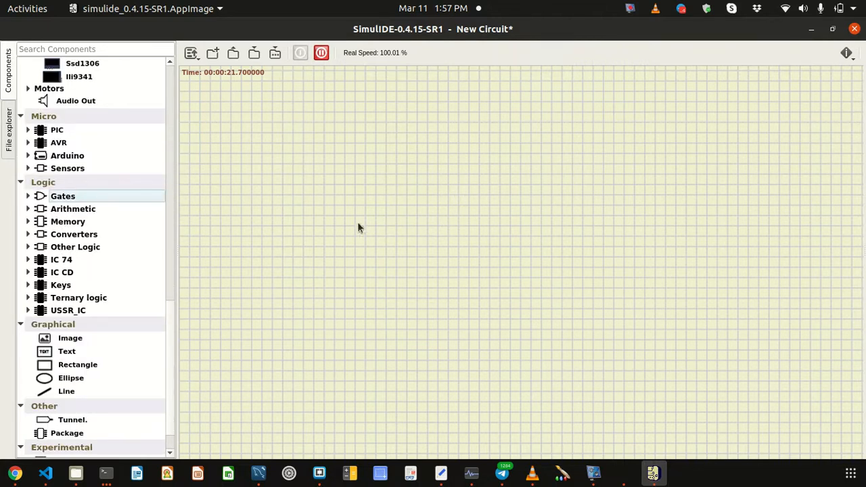
{"action": "left_click", "coordinate": [27, 196]}
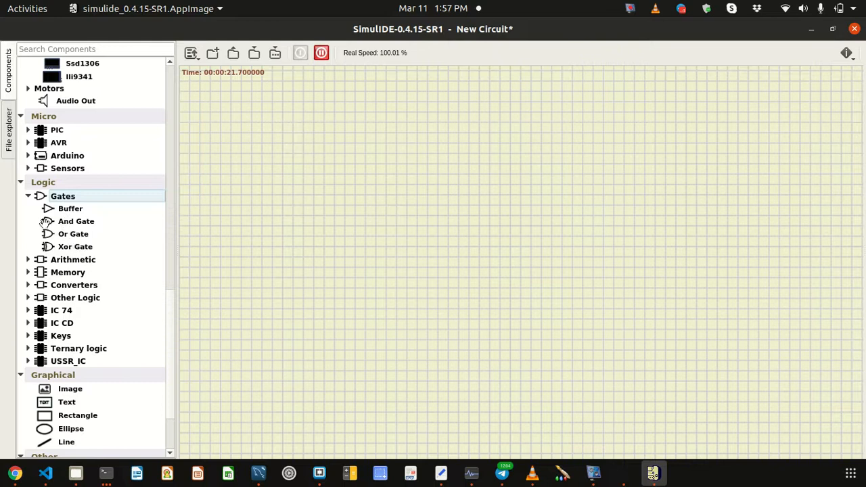
{"action": "left_click_drag", "start_coordinate": [77, 223], "coordinate": [512, 211]}
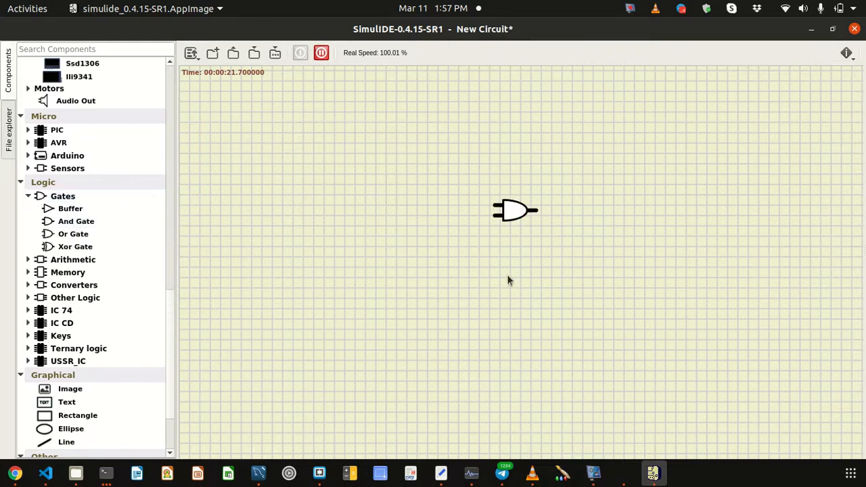
Delete the And Gate from the circuit and collapse the Gates group
{"action": "left_click_drag", "start_coordinate": [448, 186], "coordinate": [690, 283]}
{"action": "key", "text": "Delete"}
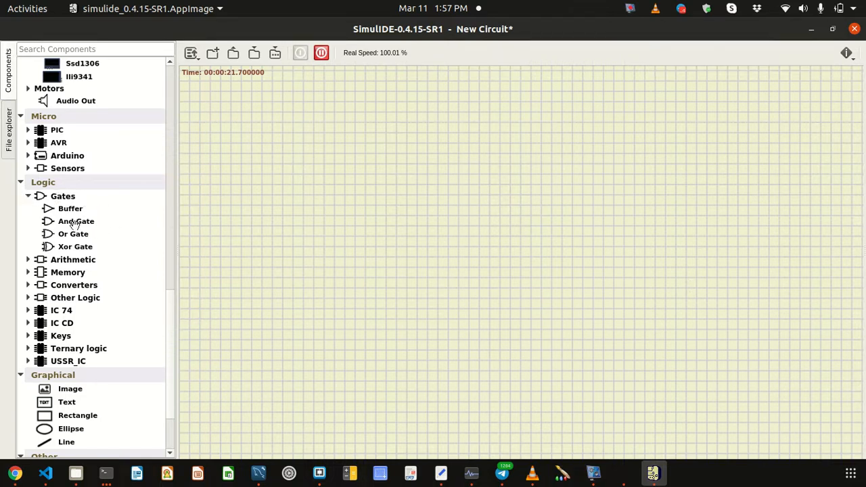
{"action": "left_click", "coordinate": [27, 196]}
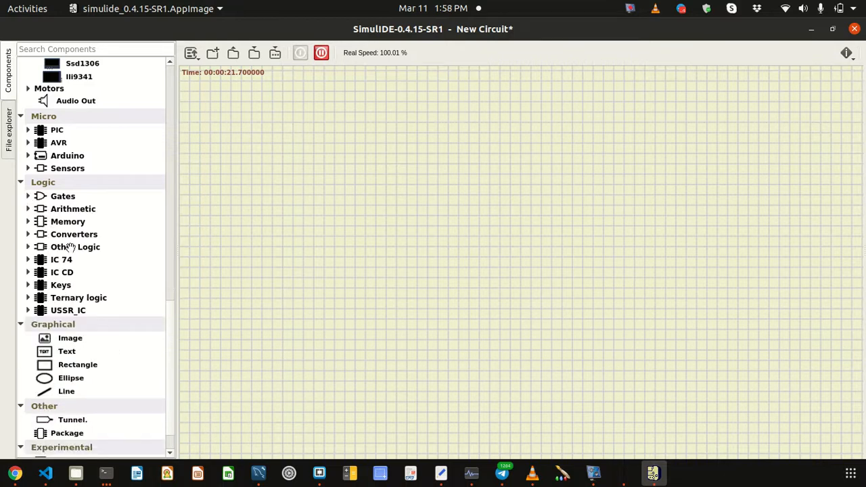
Expand the 7400-7499 range of IC 74 and widen the component list to read the full chip descriptions
{"action": "scroll", "coordinate": [70, 247], "scroll_direction": "down", "scroll_amount": 1}
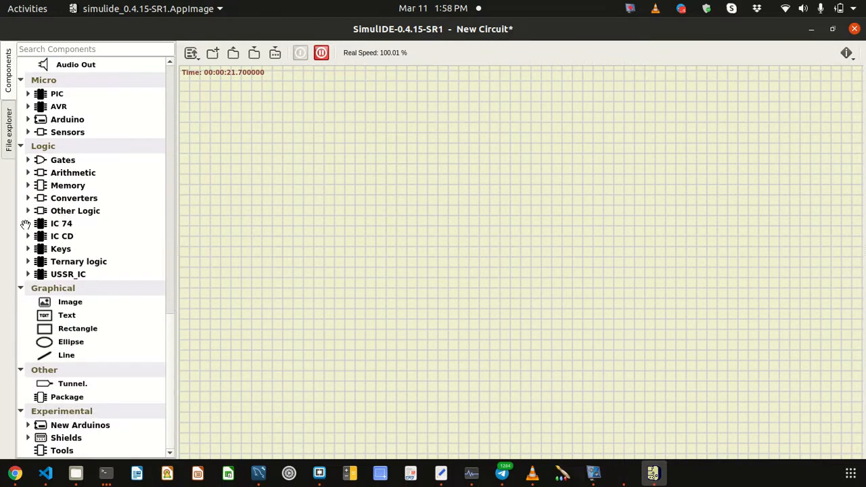
{"action": "left_click", "coordinate": [27, 223]}
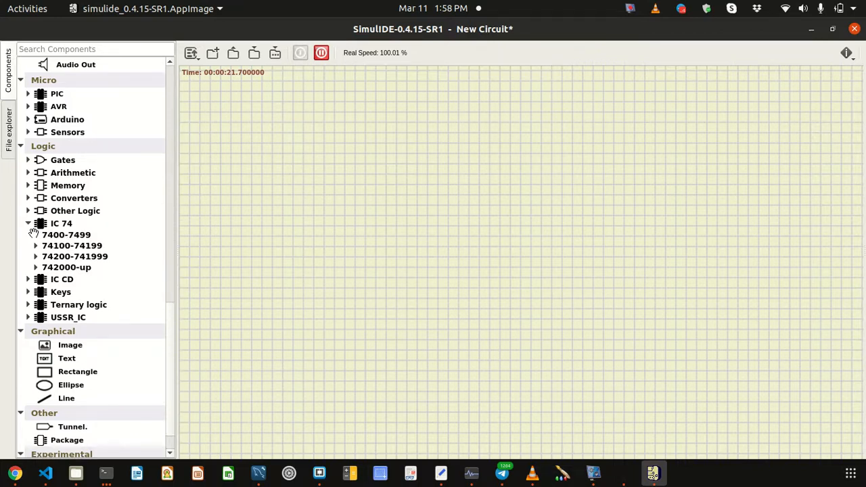
{"action": "left_click", "coordinate": [35, 234]}
{"action": "scroll", "coordinate": [119, 276], "scroll_direction": "down", "scroll_amount": 6}
{"action": "scroll", "coordinate": [120, 273], "scroll_direction": "up", "scroll_amount": 2}
{"action": "left_click_drag", "start_coordinate": [178, 236], "coordinate": [317, 249]}
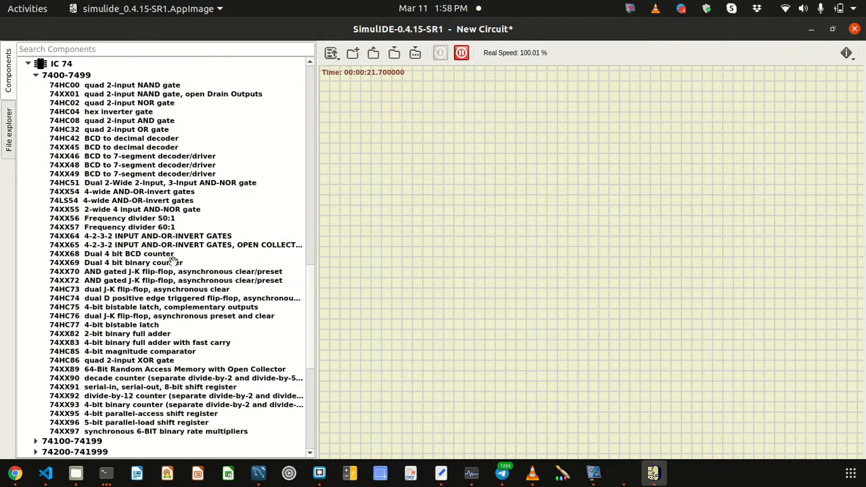
{"action": "scroll", "coordinate": [172, 260], "scroll_direction": "up", "scroll_amount": 3}
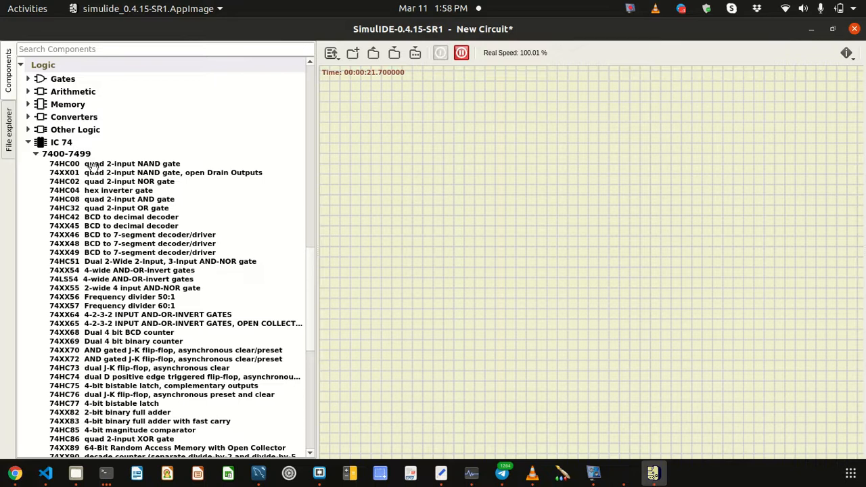
Place the 74XX49 BCD to 7-segment decoder on the circuit to view its pins and delete it
{"action": "left_click_drag", "start_coordinate": [93, 252], "coordinate": [608, 225]}
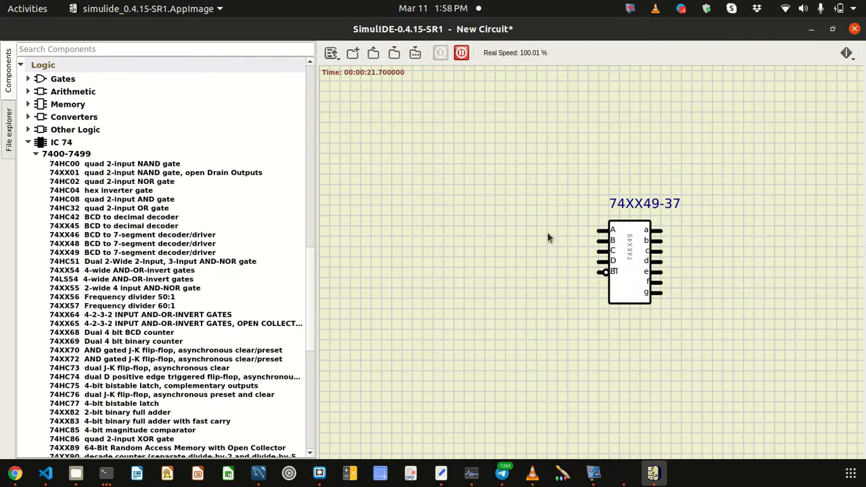
{"action": "left_click_drag", "start_coordinate": [560, 176], "coordinate": [757, 363]}
{"action": "key", "text": "Delete"}
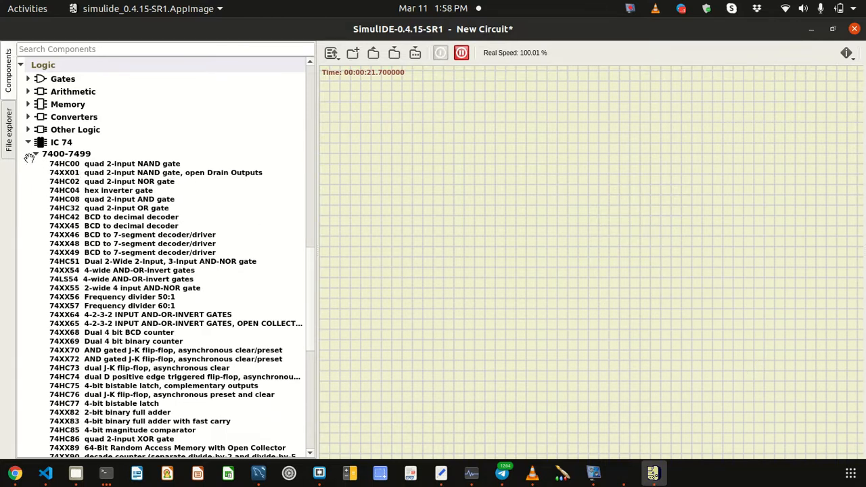
{"action": "left_click", "coordinate": [51, 155]}
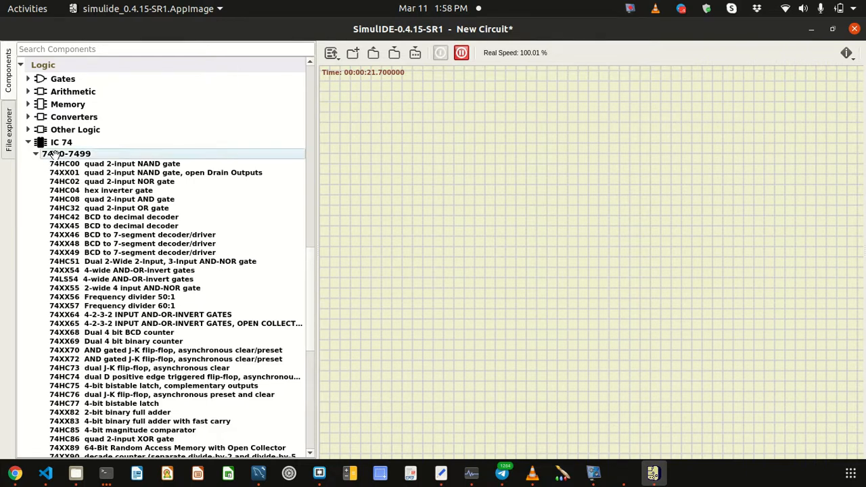
Collapse the 7400-7499 range and the IC 74 group, and expand the IC CD group
{"action": "left_click", "coordinate": [36, 154]}
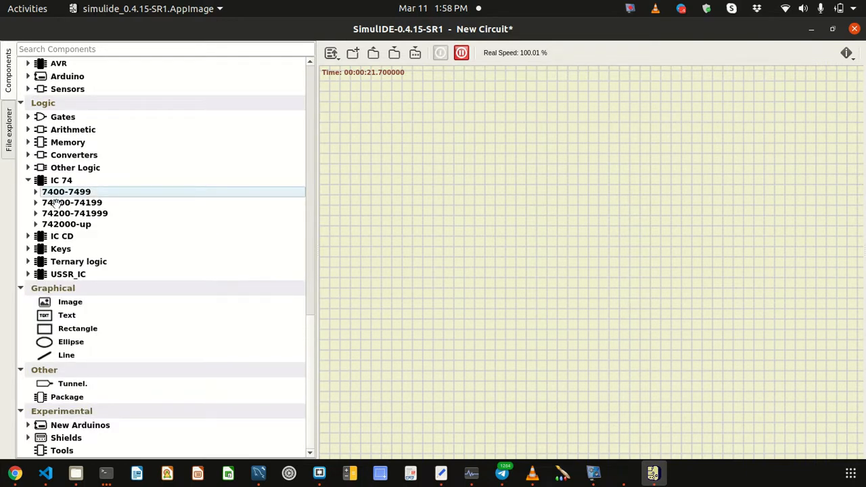
{"action": "left_click", "coordinate": [24, 180]}
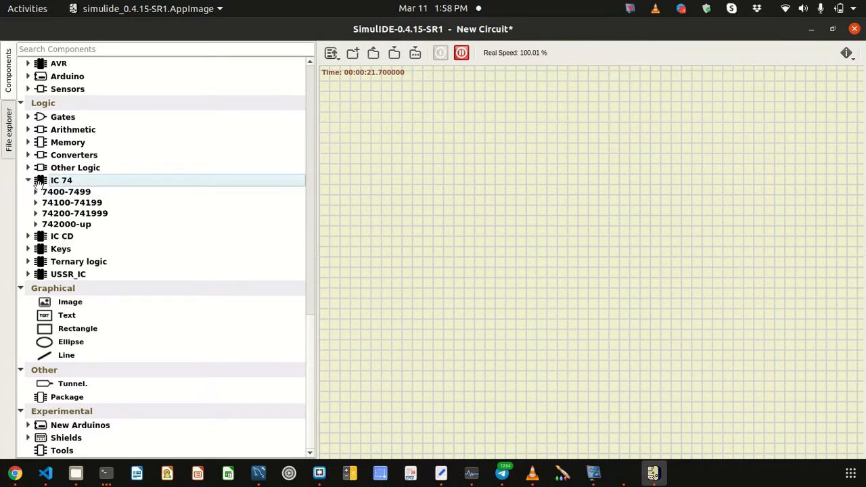
{"action": "left_click", "coordinate": [25, 178]}
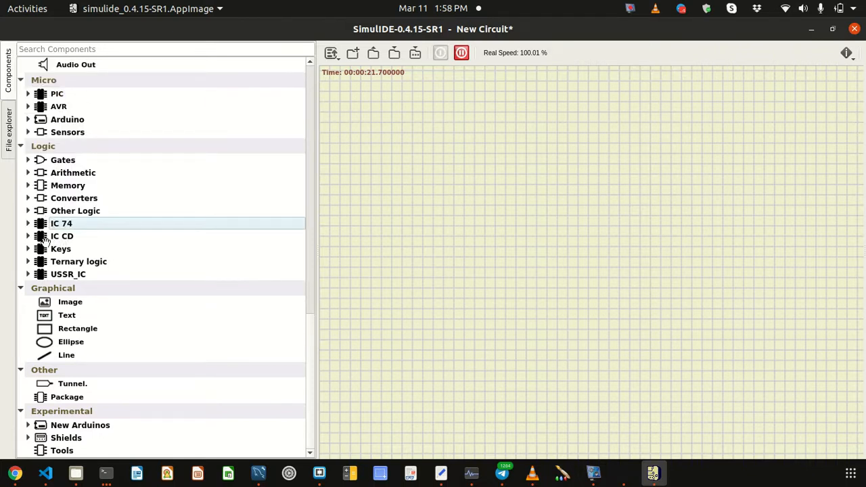
{"action": "left_click", "coordinate": [32, 236]}
{"action": "left_click", "coordinate": [31, 236]}
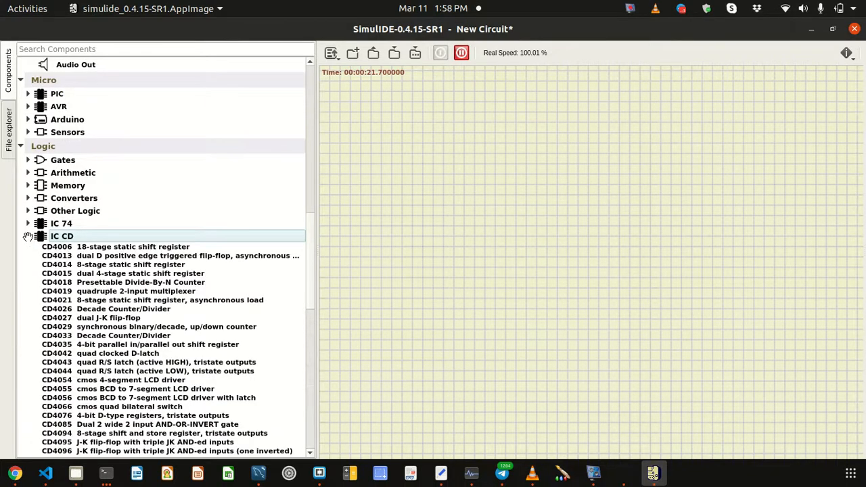
Place the CD4096 J-K flip-flop from the IC CD group on the circuit to view its pins and delete it
{"action": "scroll", "coordinate": [112, 273], "scroll_direction": "down", "scroll_amount": 10}
{"action": "scroll", "coordinate": [112, 274], "scroll_direction": "up", "scroll_amount": 1}
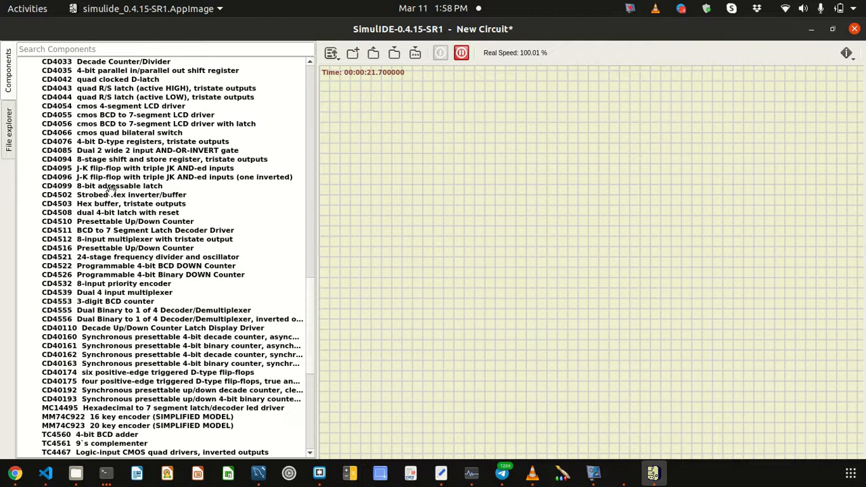
{"action": "left_click_drag", "start_coordinate": [127, 177], "coordinate": [487, 240]}
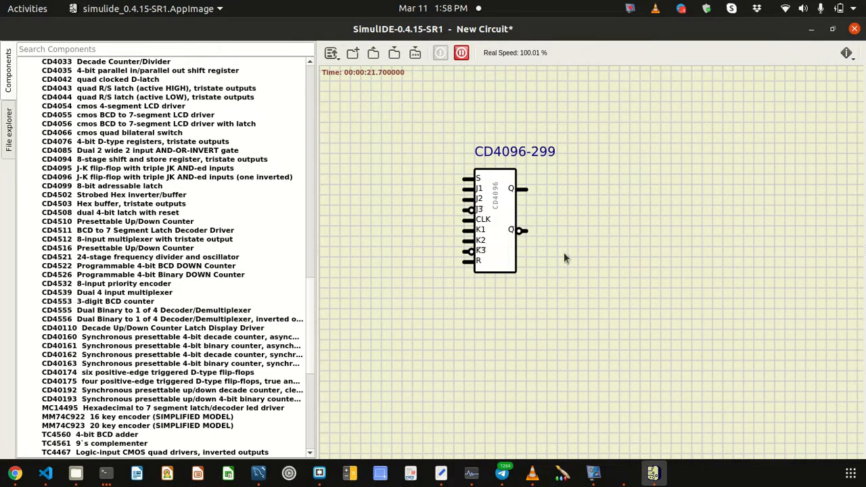
{"action": "left_click_drag", "start_coordinate": [366, 103], "coordinate": [641, 329]}
{"action": "key", "text": "Delete"}
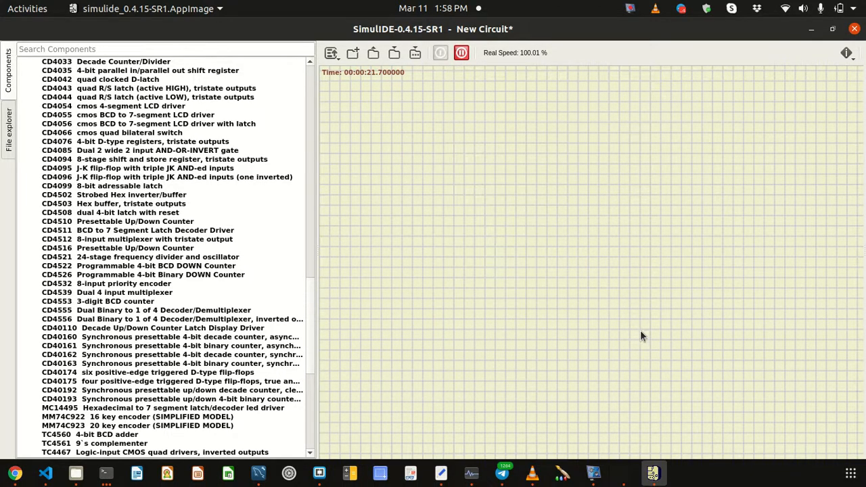
Collapse the IC CD group, expand the Keys group to view its switches and drivers, and collapse it
{"action": "scroll", "coordinate": [199, 318], "scroll_direction": "down", "scroll_amount": 4}
{"action": "scroll", "coordinate": [163, 320], "scroll_direction": "up", "scroll_amount": 15}
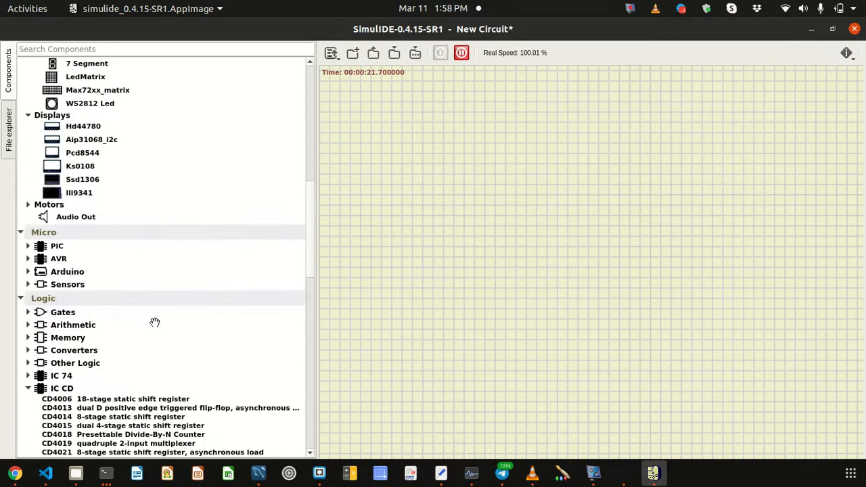
{"action": "scroll", "coordinate": [108, 339], "scroll_direction": "down", "scroll_amount": 4}
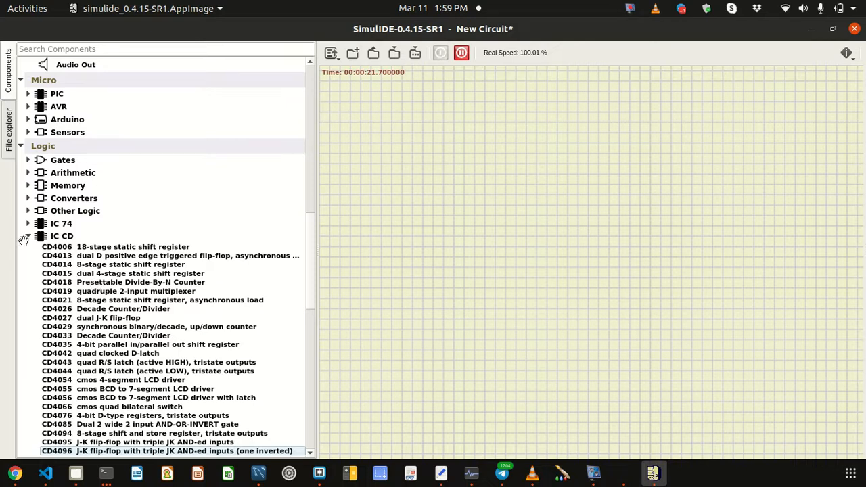
{"action": "left_click", "coordinate": [25, 236]}
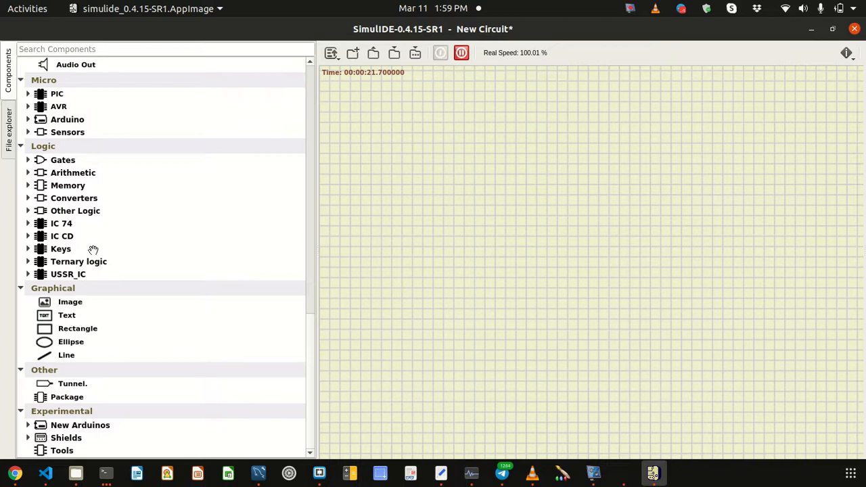
{"action": "left_click", "coordinate": [28, 248]}
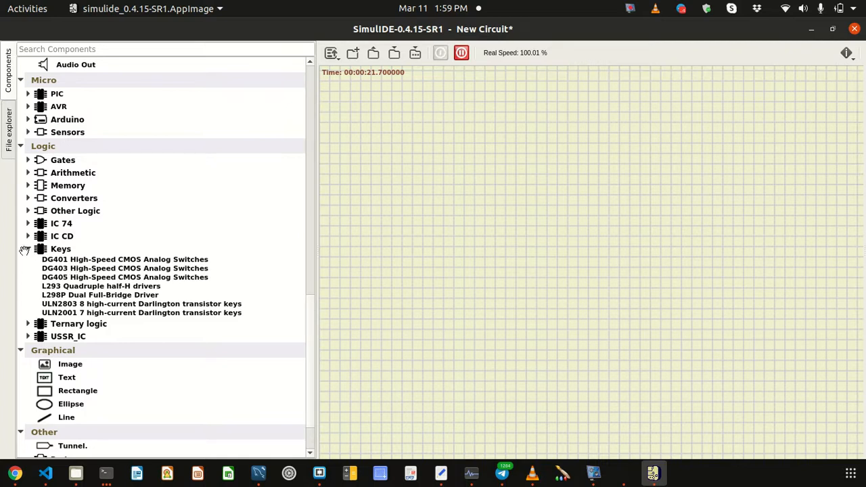
{"action": "left_click", "coordinate": [27, 249]}
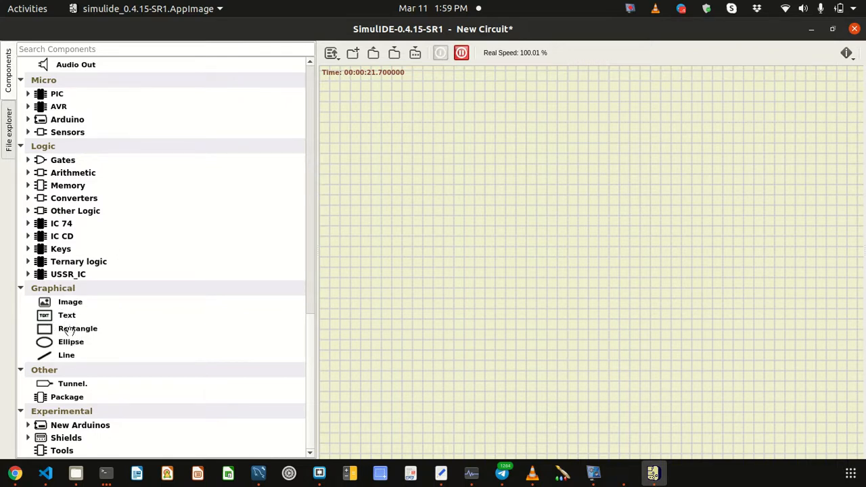
Place the graphical Image component on the circuit to view it and delete it
{"action": "scroll", "coordinate": [452, 221], "scroll_direction": "down", "scroll_amount": 10}
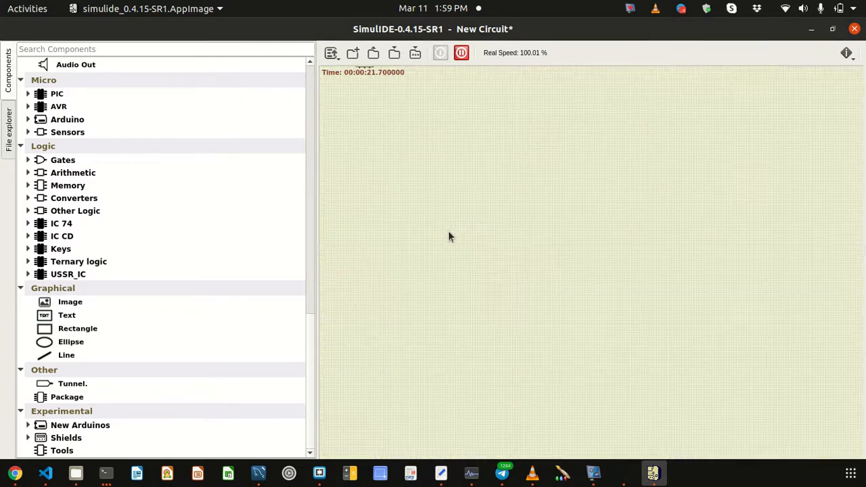
{"action": "left_click_drag", "start_coordinate": [71, 302], "coordinate": [561, 207]}
{"action": "left_click_drag", "start_coordinate": [530, 174], "coordinate": [641, 245]}
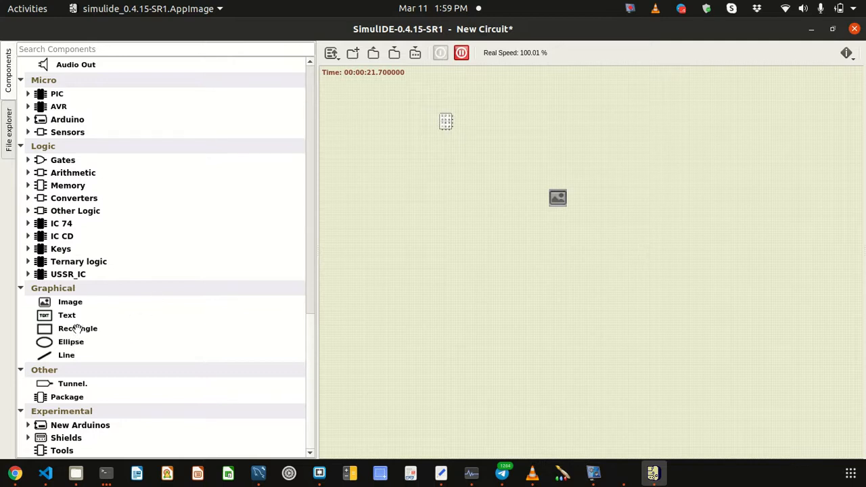
{"action": "left_click_drag", "start_coordinate": [525, 162], "coordinate": [628, 242]}
{"action": "key", "text": "Delete"}
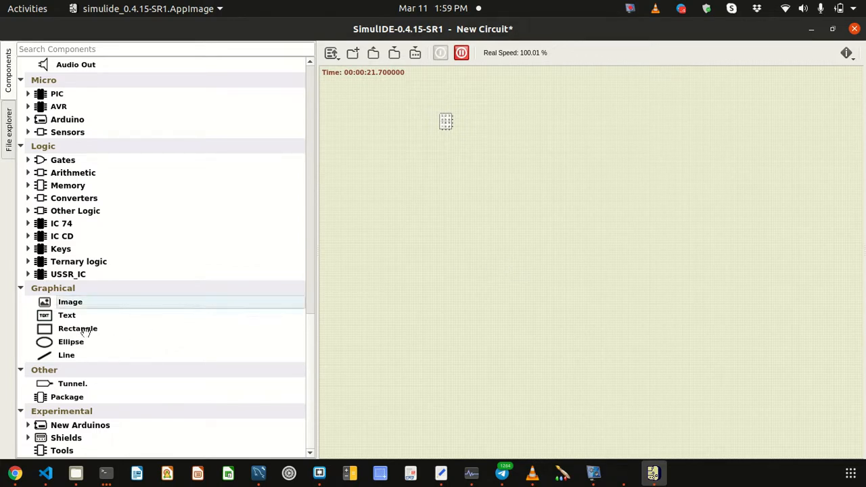
Return to the start of the component list and narrow the list to widen the circuit area
{"action": "scroll", "coordinate": [150, 296], "scroll_direction": "up", "scroll_amount": 20}
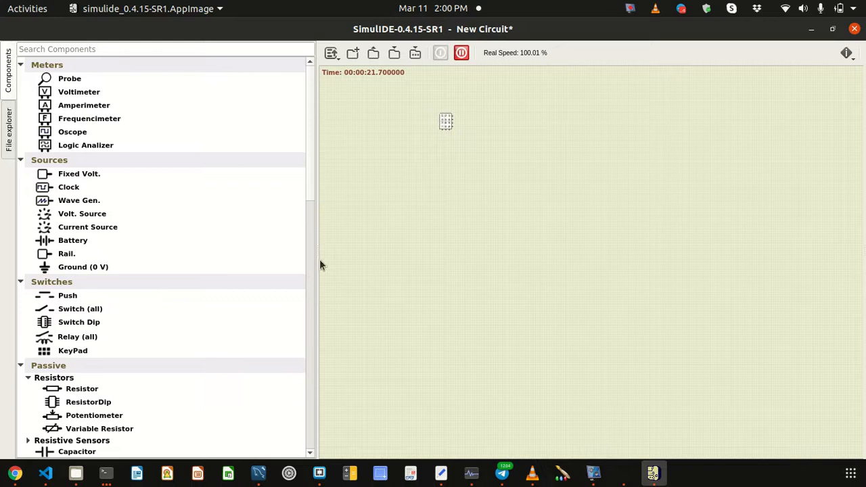
{"action": "left_click_drag", "start_coordinate": [317, 262], "coordinate": [184, 271]}
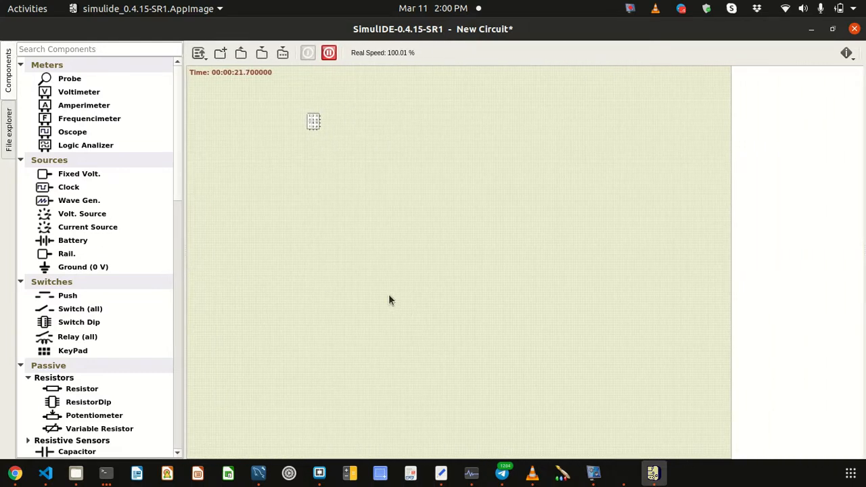
{"action": "scroll", "coordinate": [376, 287], "scroll_direction": "down", "scroll_amount": 2}
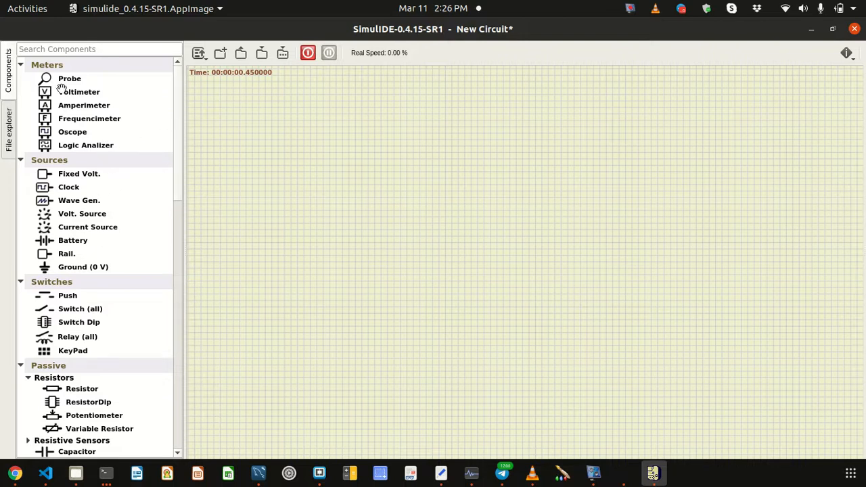
Place a diode, a push button and a 100 Ω resistor in a row on the circuit, with the resistor between the other two
{"action": "left_click_drag", "start_coordinate": [179, 147], "coordinate": [177, 200]}
{"action": "left_click_drag", "start_coordinate": [71, 343], "coordinate": [653, 216]}
{"action": "left_click_drag", "start_coordinate": [68, 132], "coordinate": [393, 211]}
{"action": "scroll", "coordinate": [121, 197], "scroll_direction": "up", "scroll_amount": 2}
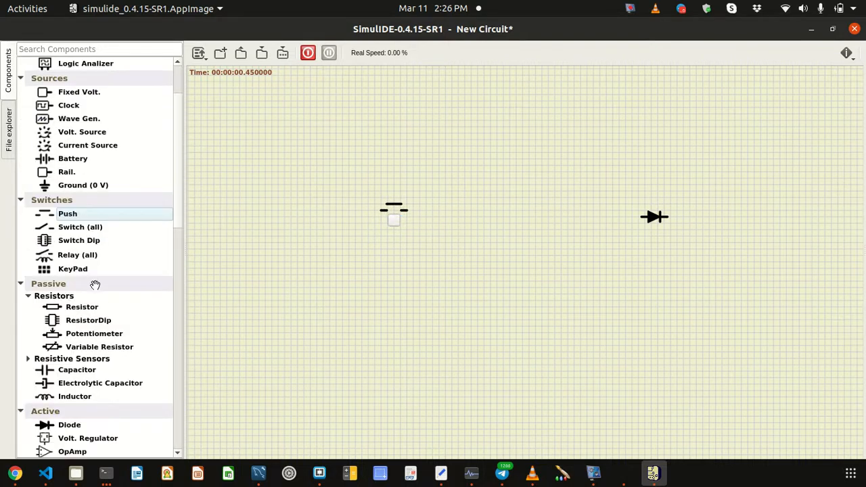
{"action": "left_click_drag", "start_coordinate": [530, 219], "coordinate": [532, 215]}
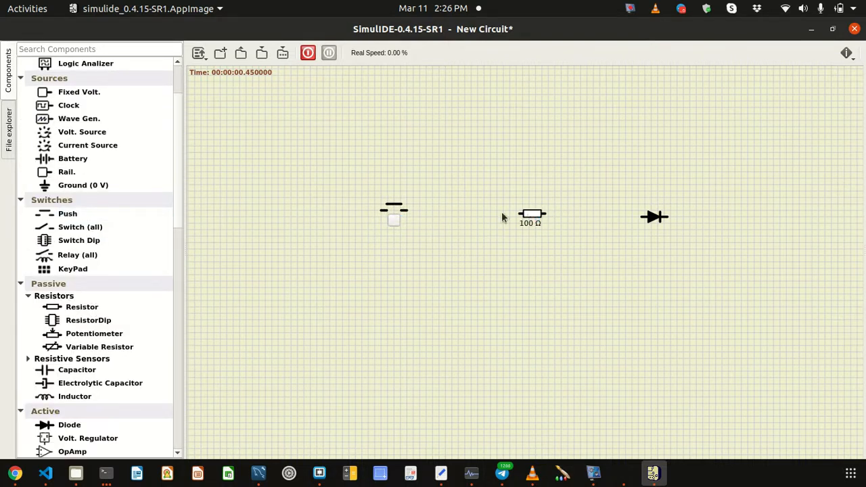
Place a 5 V fixed voltage source before the push button and a ground below the diode
{"action": "scroll", "coordinate": [69, 216], "scroll_direction": "up", "scroll_amount": 2}
{"action": "left_click_drag", "start_coordinate": [77, 174], "coordinate": [277, 206]}
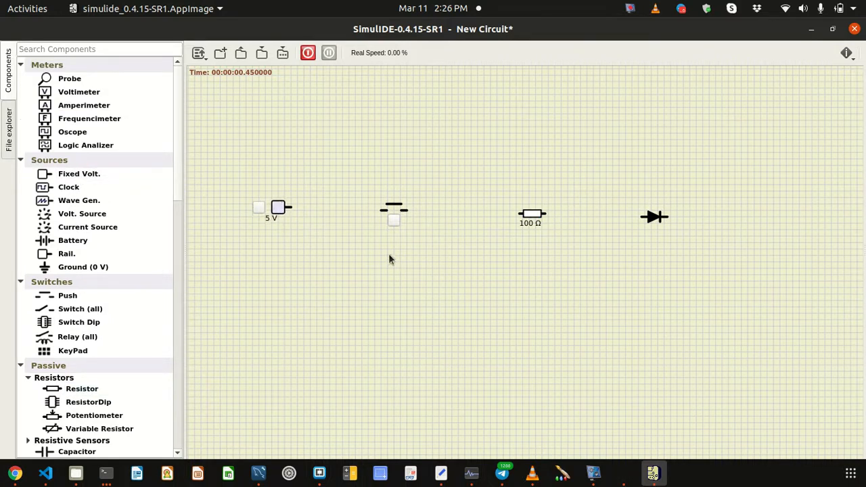
{"action": "left_click_drag", "start_coordinate": [75, 267], "coordinate": [729, 317]}
Remove the push button from the circuit
{"action": "left_click_drag", "start_coordinate": [395, 206], "coordinate": [394, 200]}
{"action": "right_click", "coordinate": [396, 207]}
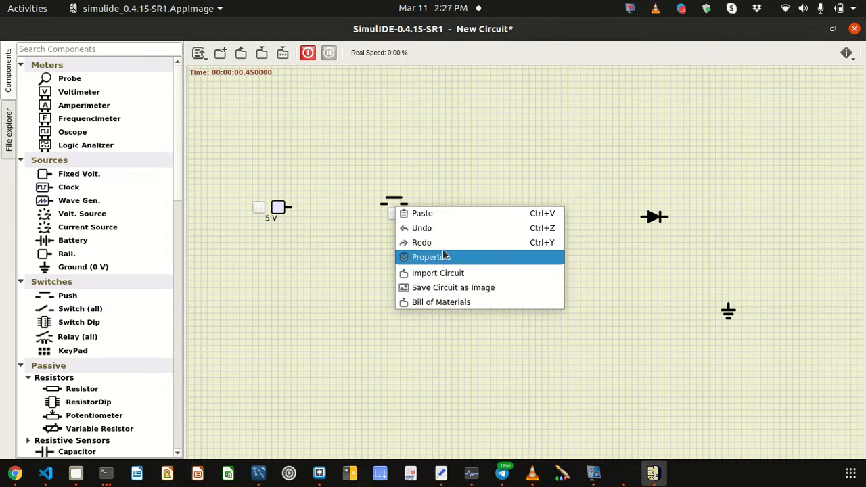
{"action": "left_click", "coordinate": [439, 187]}
{"action": "right_click", "coordinate": [393, 211]}
{"action": "left_click", "coordinate": [422, 183]}
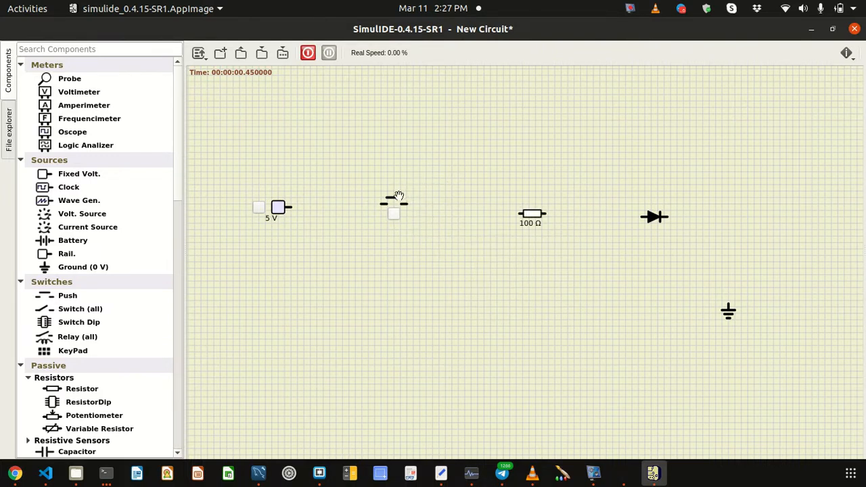
{"action": "right_click", "coordinate": [394, 205]}
{"action": "left_click", "coordinate": [429, 227]}
Place a Switch (all) between the voltage source and the resistor
{"action": "scroll", "coordinate": [132, 370], "scroll_direction": "down", "scroll_amount": 2}
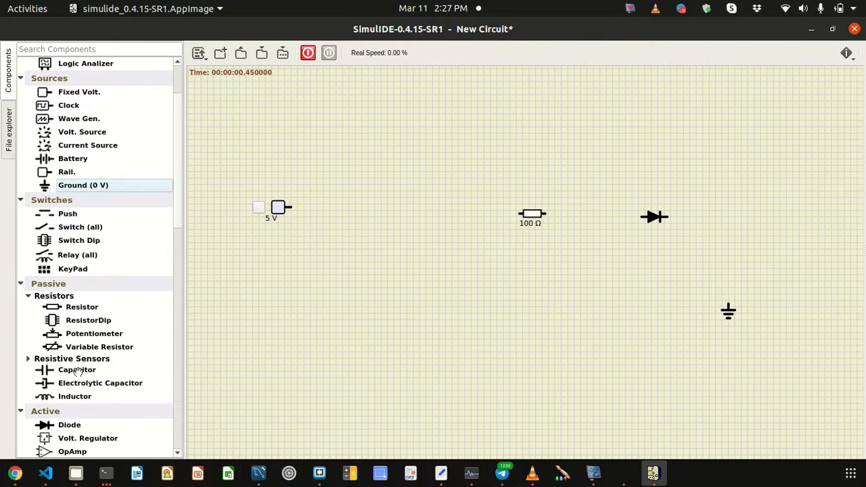
{"action": "scroll", "coordinate": [78, 371], "scroll_direction": "down", "scroll_amount": 2}
{"action": "scroll", "coordinate": [78, 287], "scroll_direction": "up", "scroll_amount": 2}
{"action": "left_click_drag", "start_coordinate": [77, 229], "coordinate": [404, 202]}
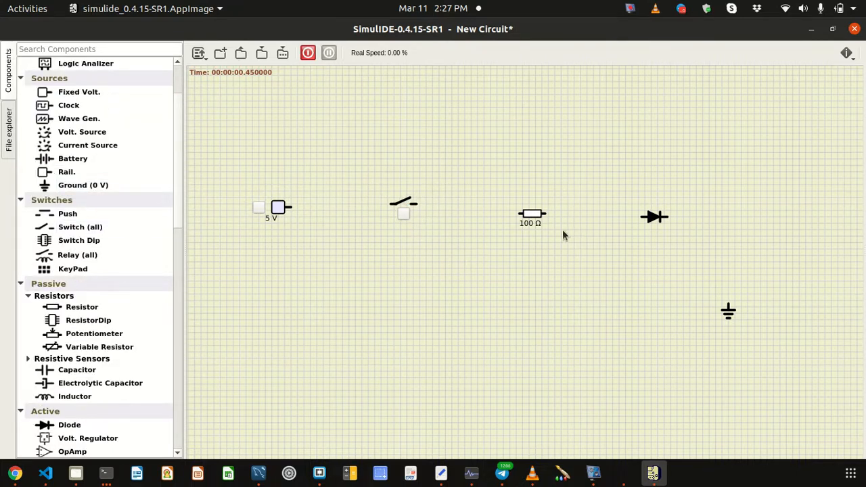
Line up the resistor and the voltage source with the switch, and wire the source to the switch
{"action": "left_click_drag", "start_coordinate": [531, 213], "coordinate": [535, 206]}
{"action": "left_click_drag", "start_coordinate": [281, 206], "coordinate": [286, 202]}
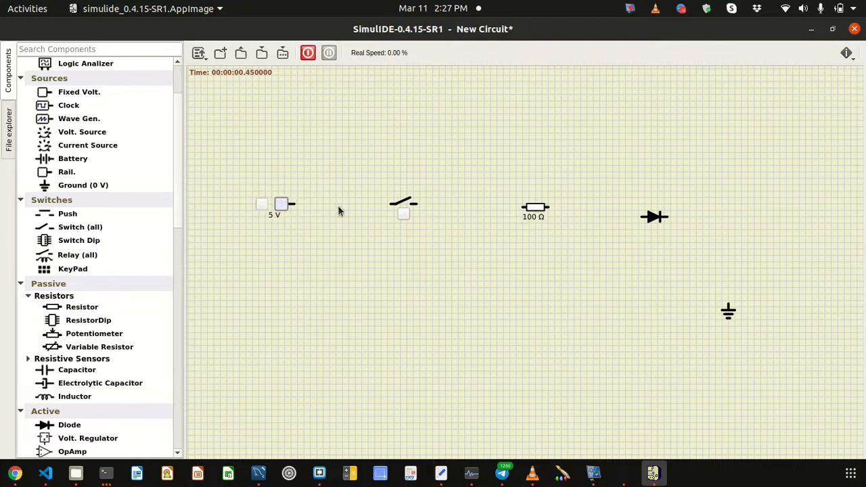
{"action": "left_click", "coordinate": [293, 203]}
{"action": "left_click", "coordinate": [391, 204]}
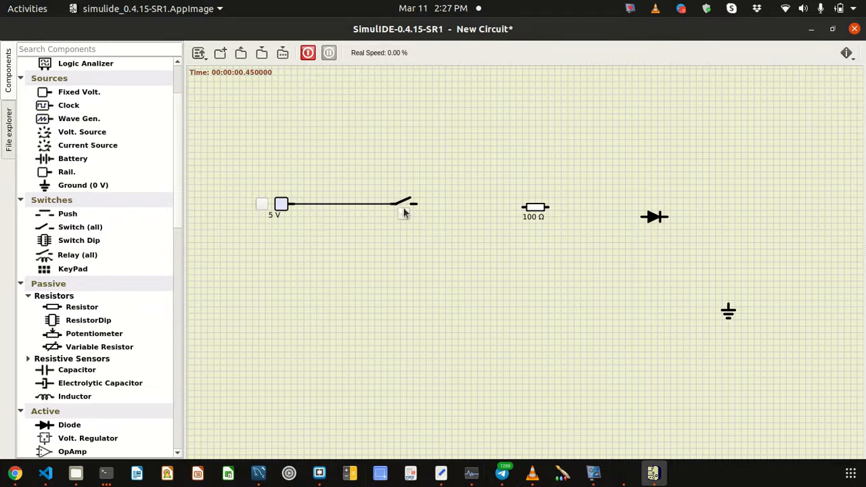
Move the switch closer to the source and wire it through the resistor to the diode
{"action": "mouse_move", "coordinate": [402, 201]}
{"action": "left_mouse_down"}
{"action": "mouse_move", "coordinate": [425, 168]}
{"action": "mouse_move", "coordinate": [339, 133]}
{"action": "mouse_move", "coordinate": [395, 117]}
{"action": "mouse_move", "coordinate": [425, 304]}
{"action": "mouse_move", "coordinate": [388, 201]}
{"action": "left_mouse_up"}
{"action": "left_click", "coordinate": [400, 203]}
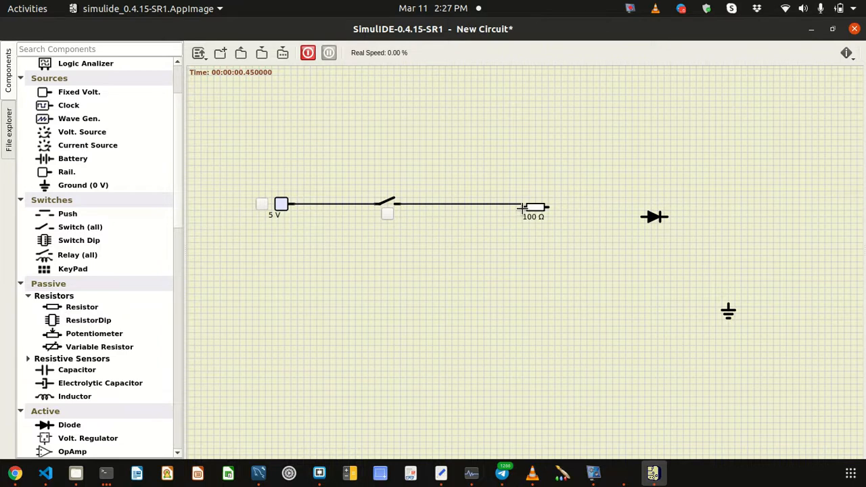
{"action": "left_click_drag", "start_coordinate": [525, 206], "coordinate": [639, 217]}
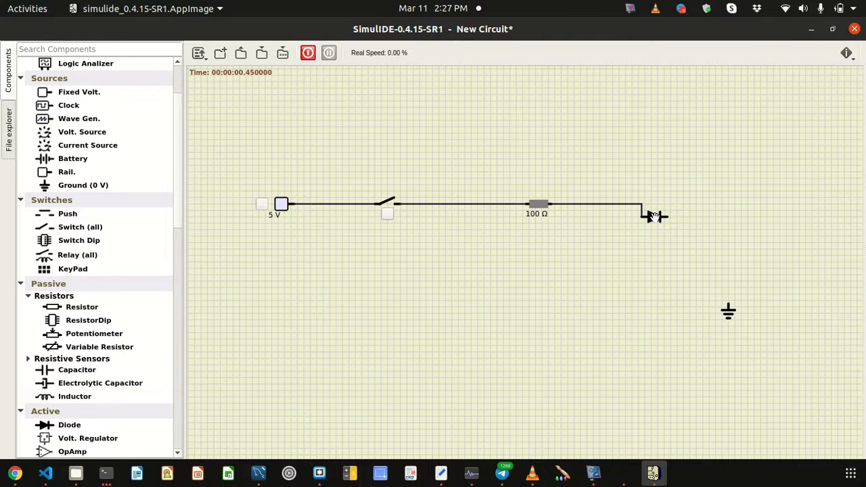
Replace the diode with an LED wired between the resistor and the ground
{"action": "right_click", "coordinate": [653, 216]}
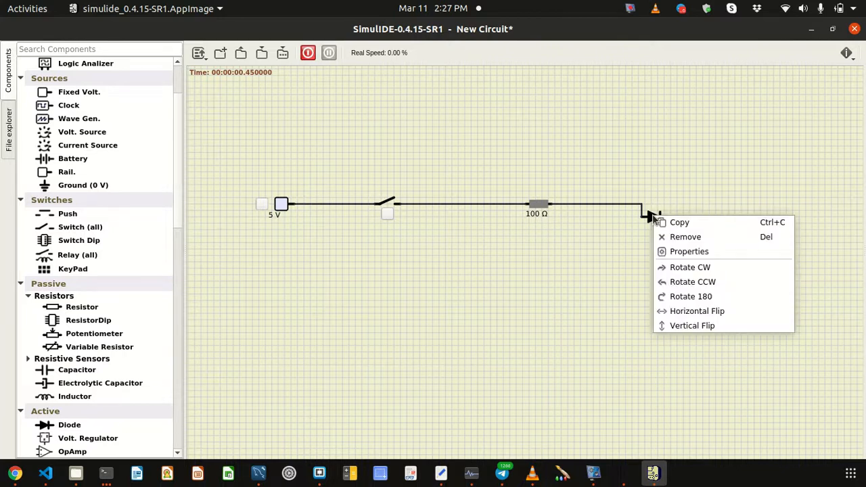
{"action": "left_click", "coordinate": [689, 237]}
{"action": "scroll", "coordinate": [131, 309], "scroll_direction": "down", "scroll_amount": 5}
{"action": "left_click_drag", "start_coordinate": [87, 328], "coordinate": [551, 200]}
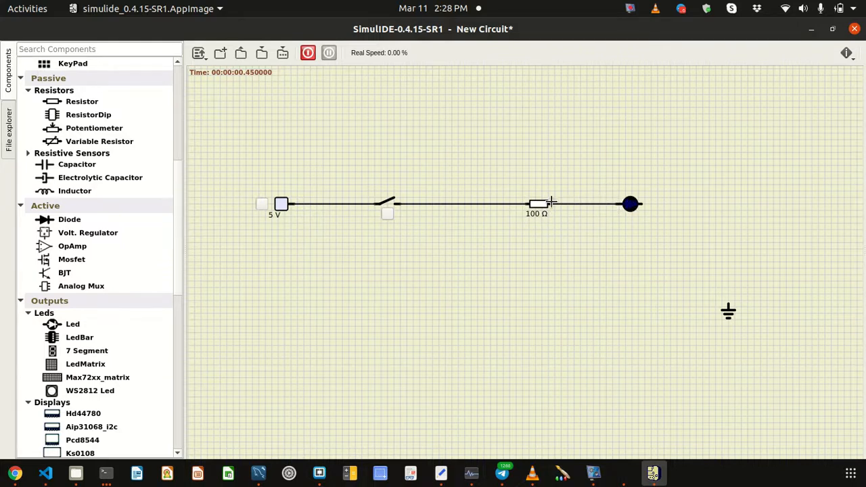
{"action": "mouse_move", "coordinate": [639, 201]}
{"action": "left_mouse_down"}
{"action": "mouse_move", "coordinate": [740, 240]}
{"action": "mouse_move", "coordinate": [719, 202]}
{"action": "mouse_move", "coordinate": [734, 280]}
{"action": "mouse_move", "coordinate": [726, 309]}
{"action": "mouse_move", "coordinate": [725, 295]}
{"action": "mouse_move", "coordinate": [728, 306]}
{"action": "mouse_move", "coordinate": [753, 308]}
{"action": "left_mouse_up"}
{"action": "left_click_drag", "start_coordinate": [704, 206], "coordinate": [657, 210]}
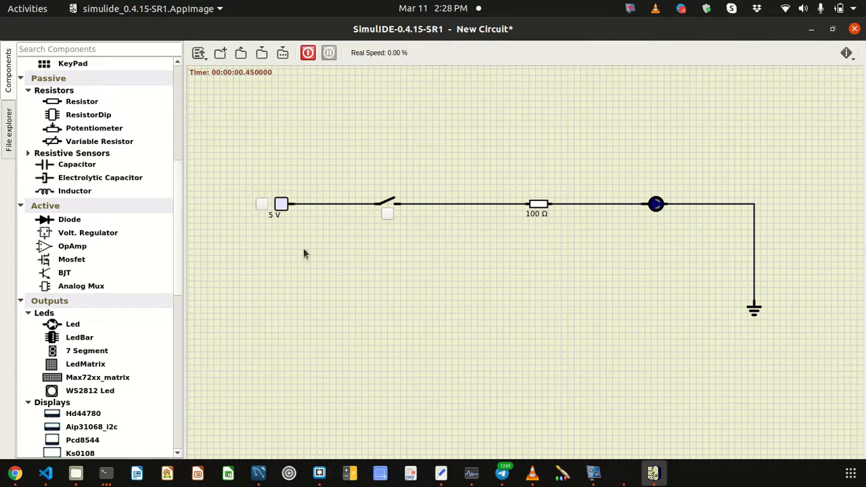
Start the simulation, turn on the 5 V source and close the switch to light the LED
{"action": "left_click", "coordinate": [307, 54]}
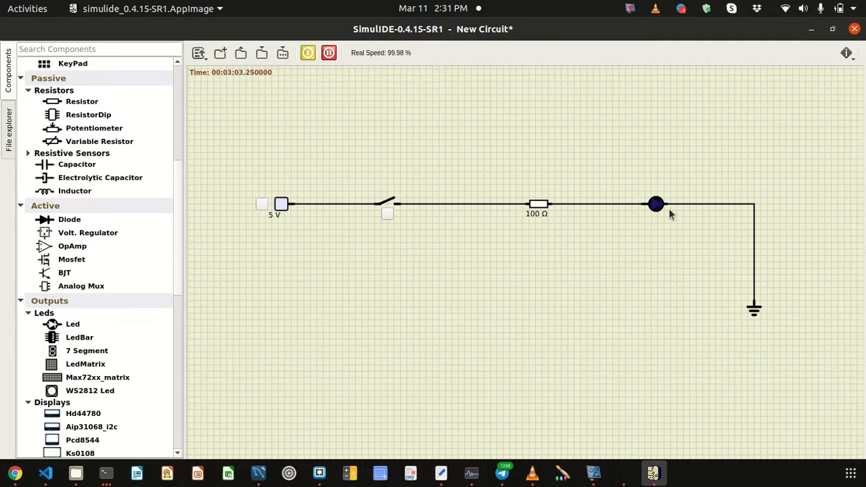
{"action": "left_click", "coordinate": [279, 205]}
{"action": "left_click", "coordinate": [262, 205]}
{"action": "left_click", "coordinate": [386, 215]}
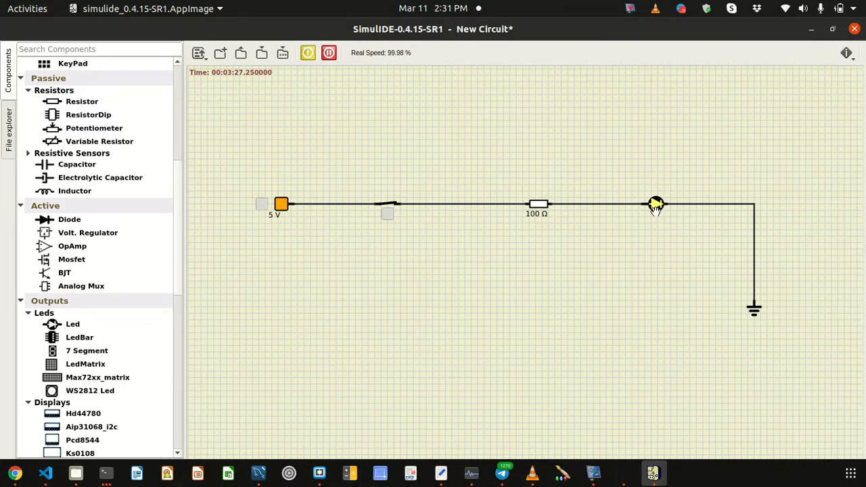
Set the resistance of the resistor between the switch and the LED to 10 Ω
{"action": "left_click", "coordinate": [536, 205]}
{"action": "right_click", "coordinate": [538, 206]}
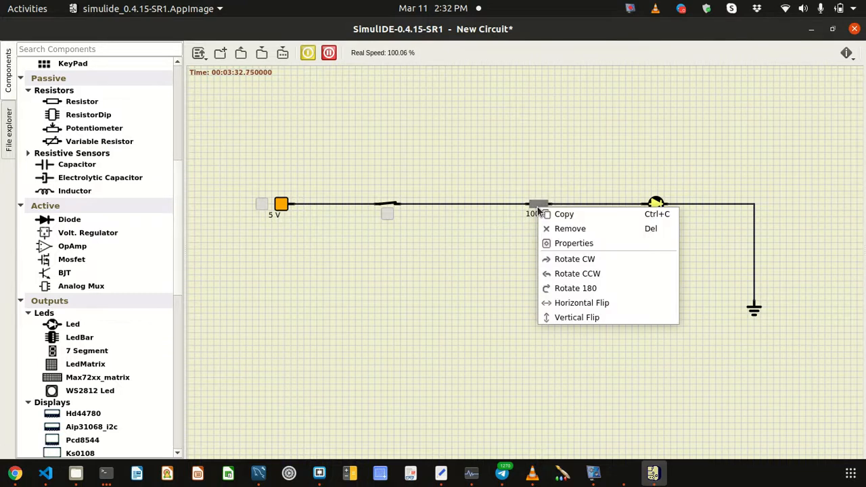
{"action": "left_click", "coordinate": [586, 245]}
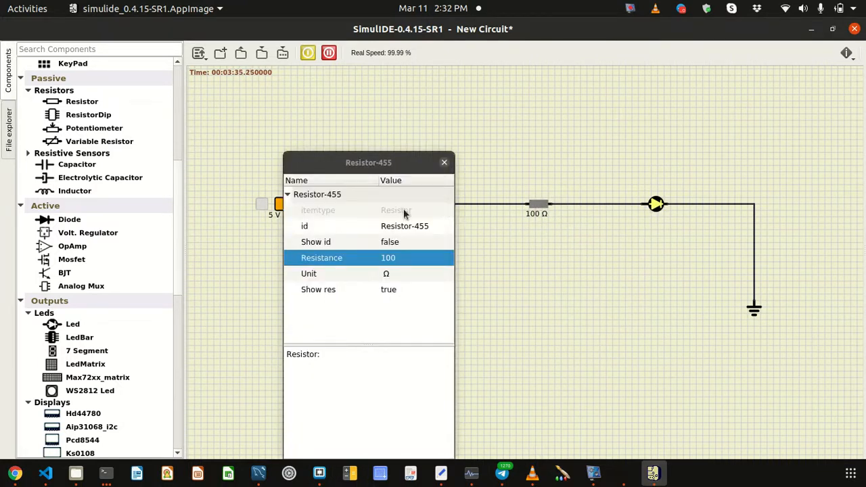
{"action": "left_click_drag", "start_coordinate": [379, 173], "coordinate": [344, 117]}
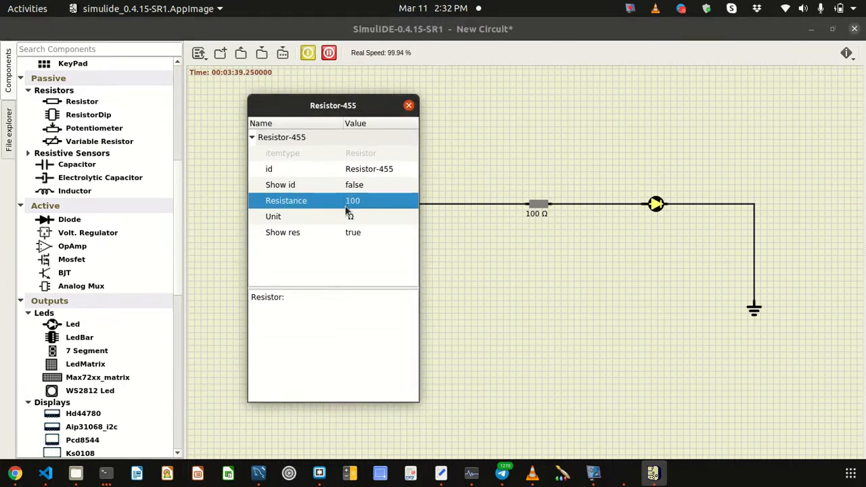
{"action": "left_click", "coordinate": [377, 207]}
{"action": "left_click", "coordinate": [367, 196]}
{"action": "left_click_drag", "start_coordinate": [361, 199], "coordinate": [219, 194]}
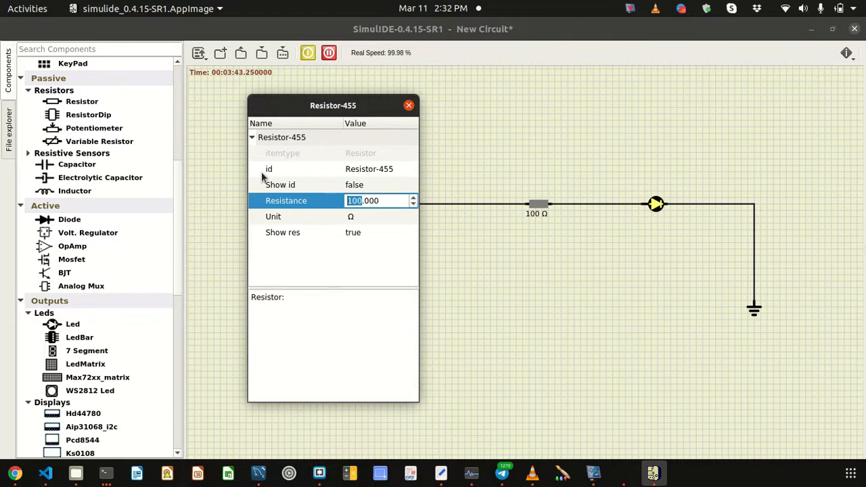
{"action": "type", "text": "10"}
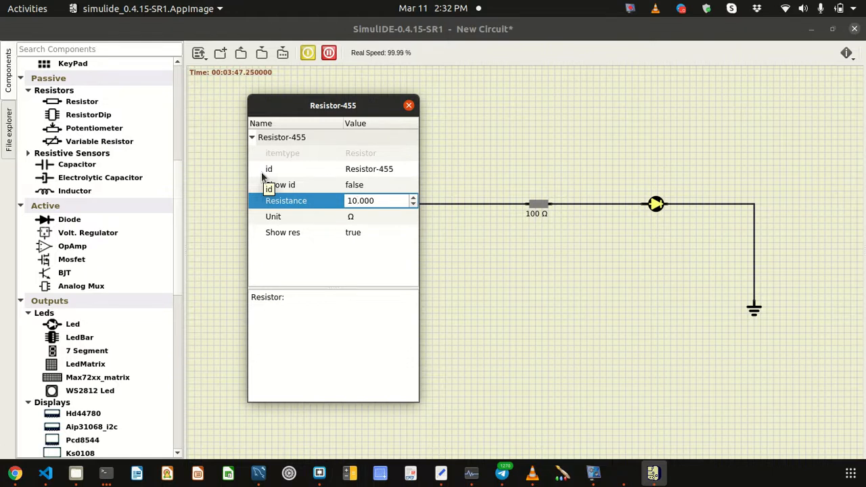
{"action": "key", "text": "Return"}
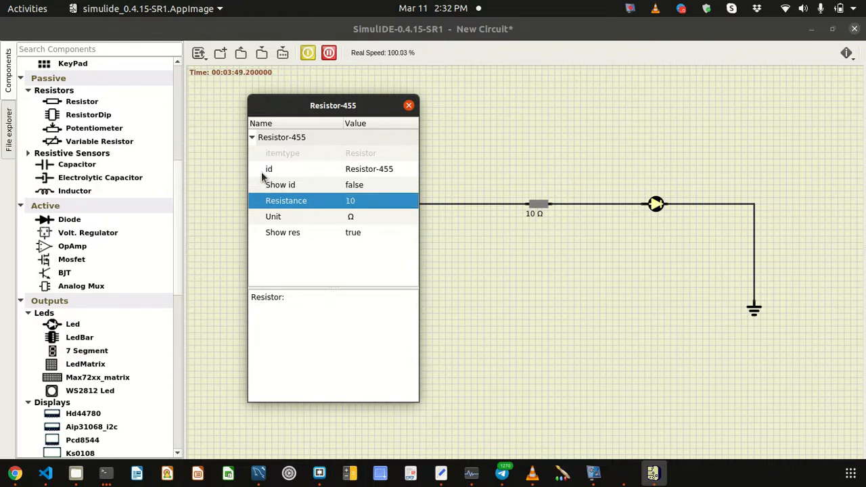
{"action": "left_click_drag", "start_coordinate": [322, 103], "coordinate": [540, 311]}
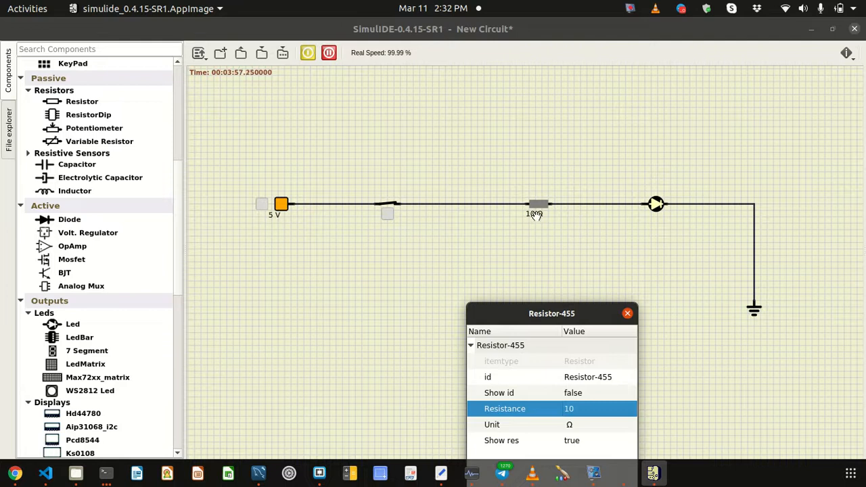
{"action": "left_click_drag", "start_coordinate": [570, 313], "coordinate": [360, 117]}
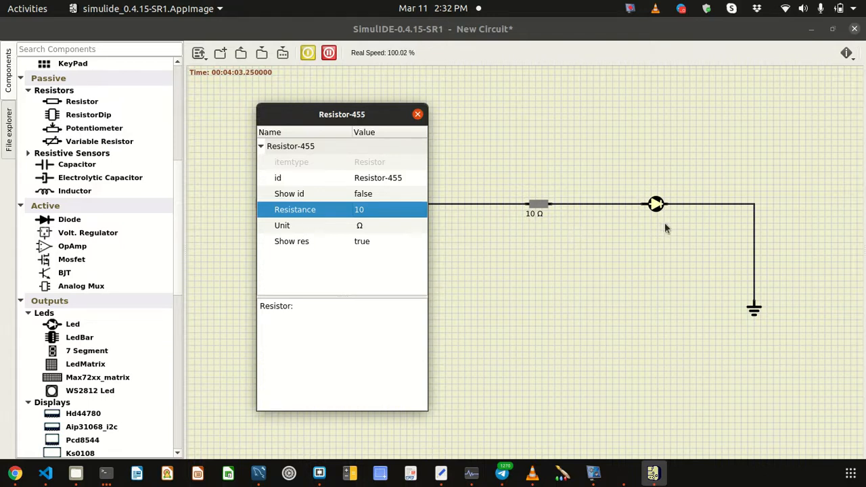
Set the resistor's resistance back to 100 Ω and close its properties
{"action": "left_click", "coordinate": [537, 206]}
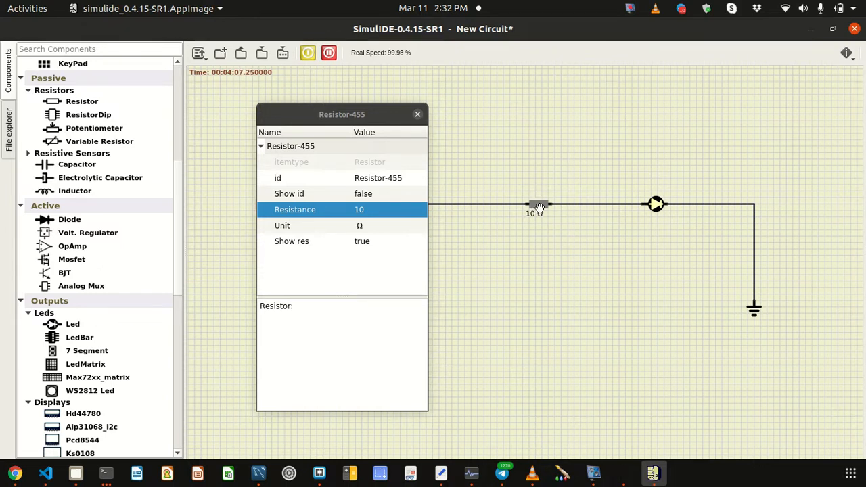
{"action": "left_click", "coordinate": [387, 211]}
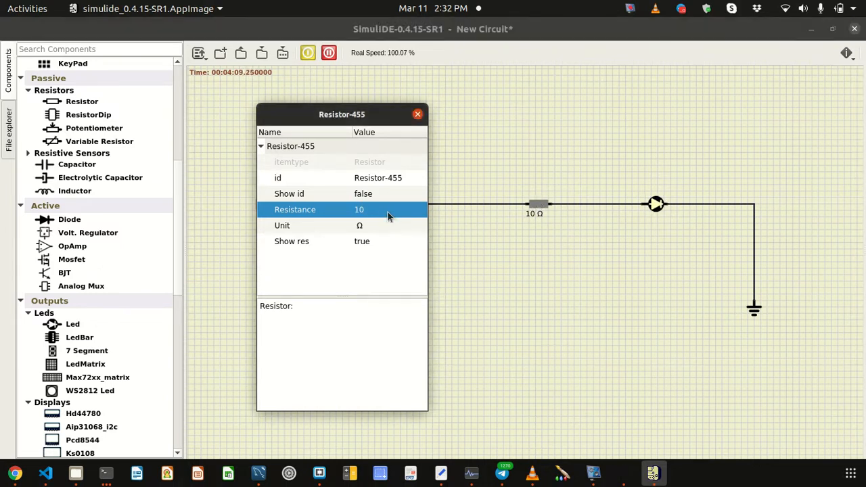
{"action": "type", "text": "100"}
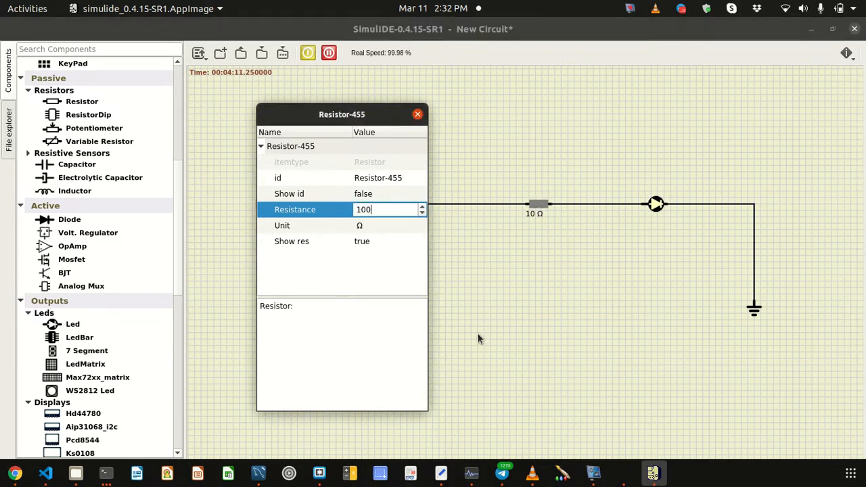
{"action": "key", "text": "Return"}
{"action": "left_click_drag", "start_coordinate": [357, 115], "coordinate": [575, 275]}
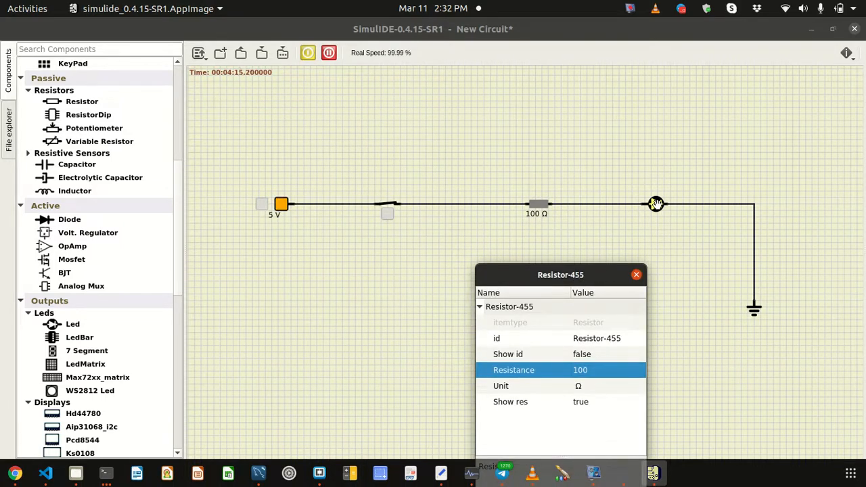
{"action": "left_click", "coordinate": [636, 274]}
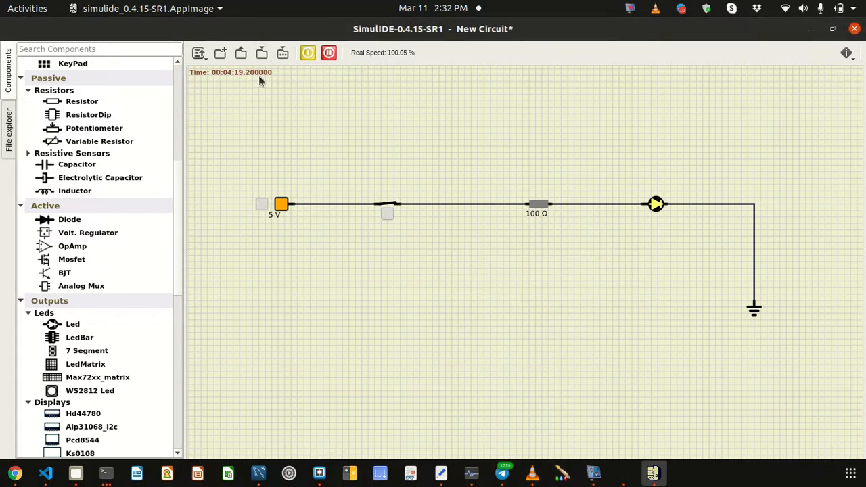
{"action": "left_click", "coordinate": [547, 236]}
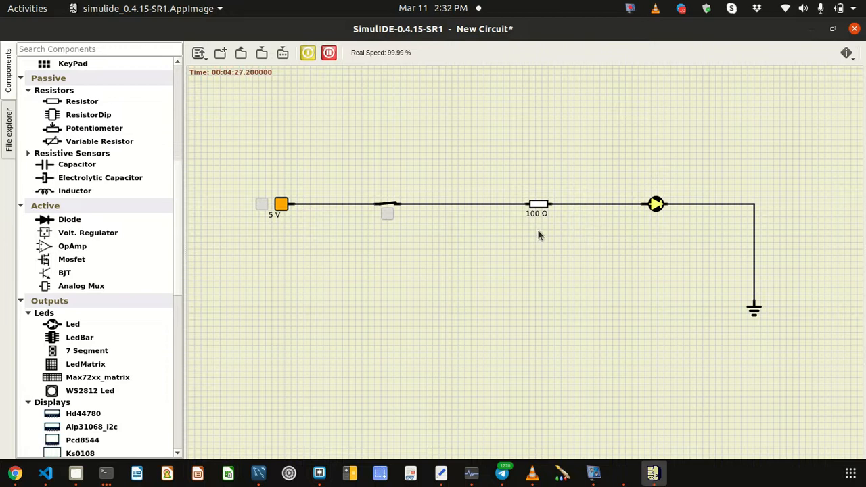
{"action": "left_click", "coordinate": [385, 215]}
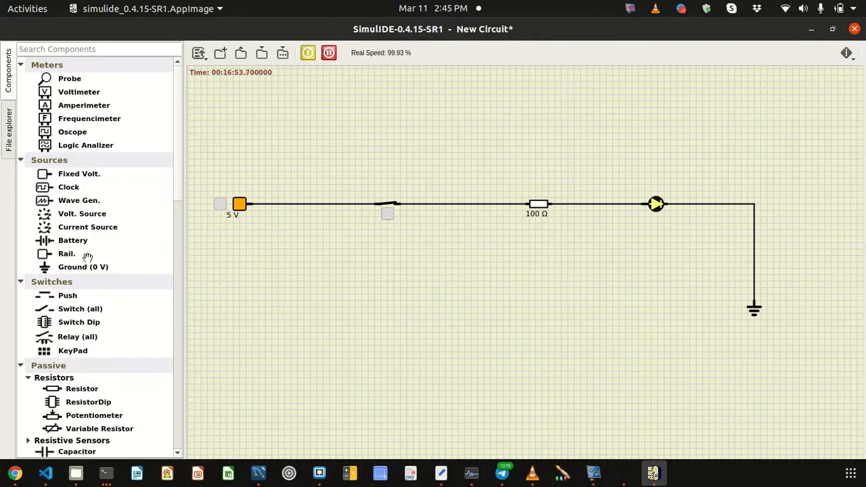
Place four voltage probes on the circuit wire: before the switch, before the resistor, before the LED and after the LED
{"action": "scroll", "coordinate": [86, 257], "scroll_direction": "down", "scroll_amount": 5}
{"action": "scroll", "coordinate": [86, 257], "scroll_direction": "up", "scroll_amount": 5}
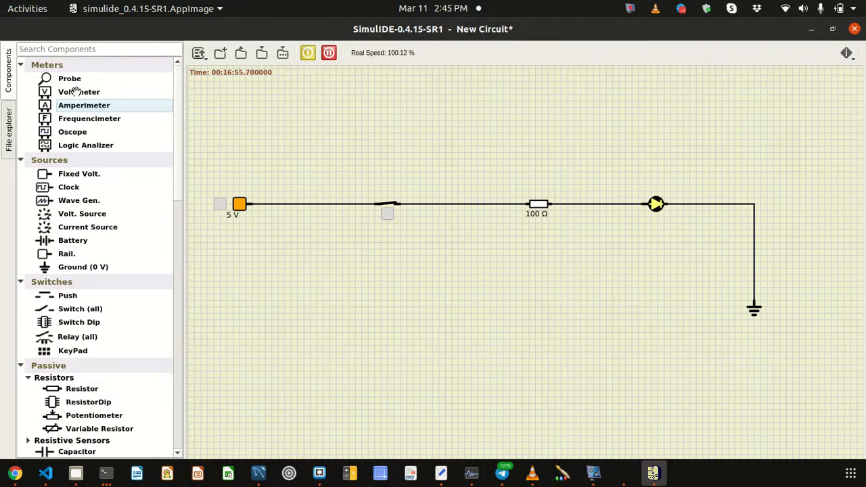
{"action": "left_click_drag", "start_coordinate": [70, 79], "coordinate": [351, 141]}
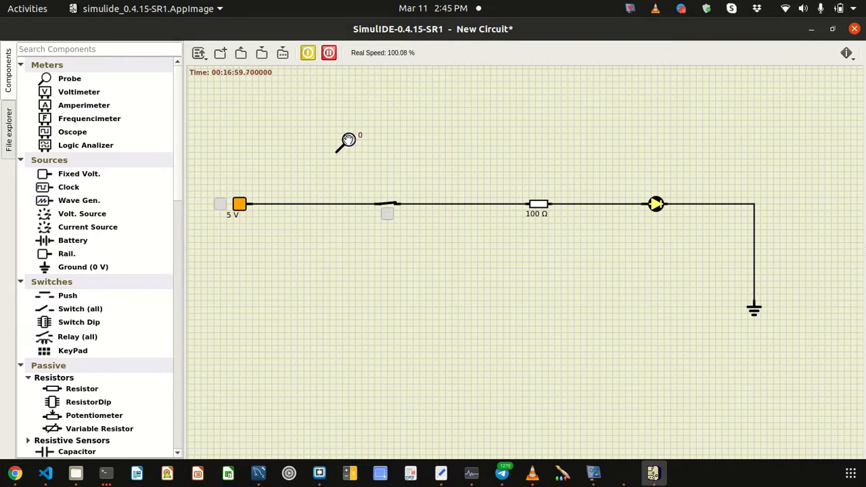
{"action": "left_click_drag", "start_coordinate": [342, 147], "coordinate": [300, 194]}
{"action": "mouse_move", "coordinate": [299, 191]}
{"action": "left_mouse_down"}
{"action": "mouse_move", "coordinate": [428, 172]}
{"action": "mouse_move", "coordinate": [479, 192]}
{"action": "mouse_move", "coordinate": [737, 180]}
{"action": "mouse_move", "coordinate": [742, 195]}
{"action": "mouse_move", "coordinate": [739, 188]}
{"action": "mouse_move", "coordinate": [609, 192]}
{"action": "mouse_move", "coordinate": [657, 175]}
{"action": "mouse_move", "coordinate": [314, 180]}
{"action": "mouse_move", "coordinate": [315, 193]}
{"action": "left_mouse_up"}
{"action": "left_click_drag", "start_coordinate": [68, 80], "coordinate": [484, 195]}
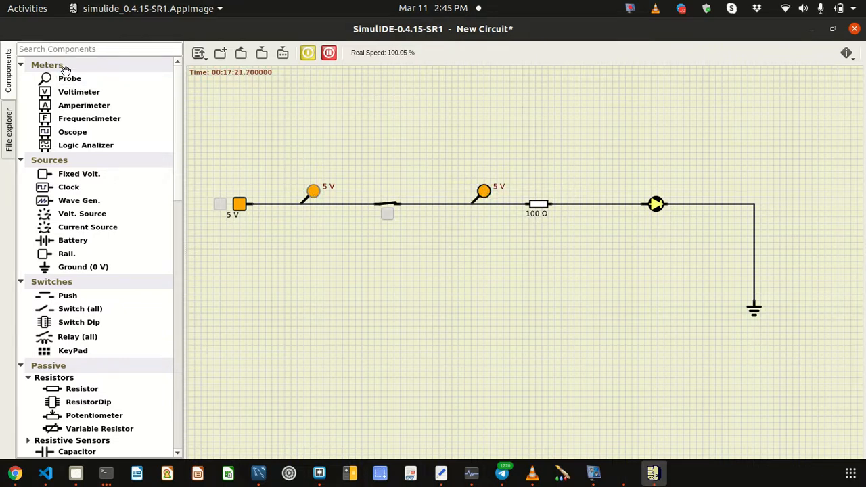
{"action": "left_click_drag", "start_coordinate": [117, 80], "coordinate": [606, 190]}
{"action": "left_click_drag", "start_coordinate": [85, 80], "coordinate": [750, 194]}
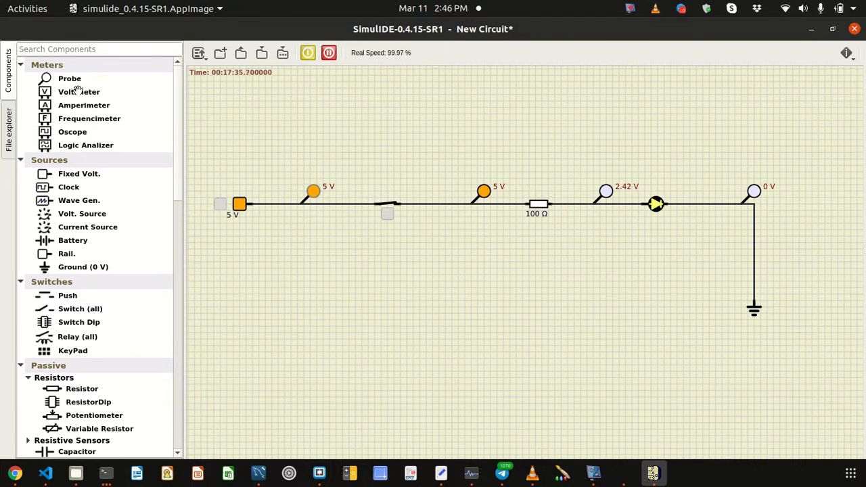
Place a voltmeter above the resistor and wire its two terminals across the resistor
{"action": "left_click_drag", "start_coordinate": [95, 92], "coordinate": [543, 111]}
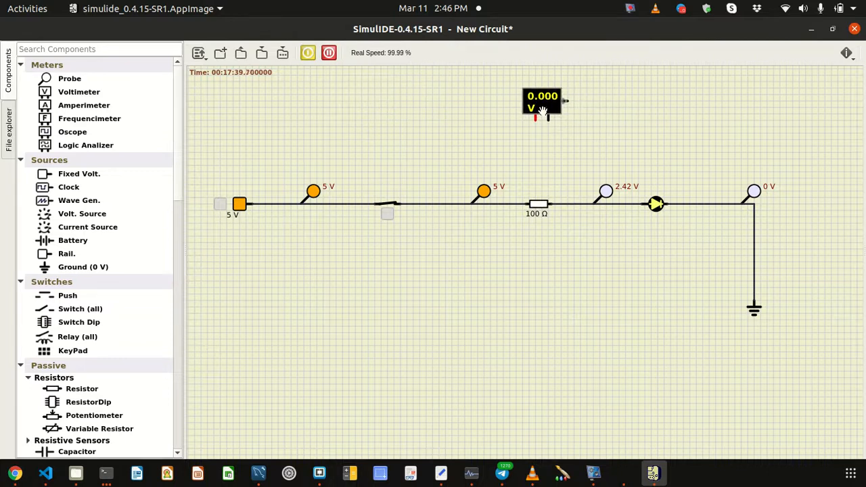
{"action": "left_click", "coordinate": [534, 120]}
{"action": "left_click", "coordinate": [548, 119]}
{"action": "left_click", "coordinate": [573, 204]}
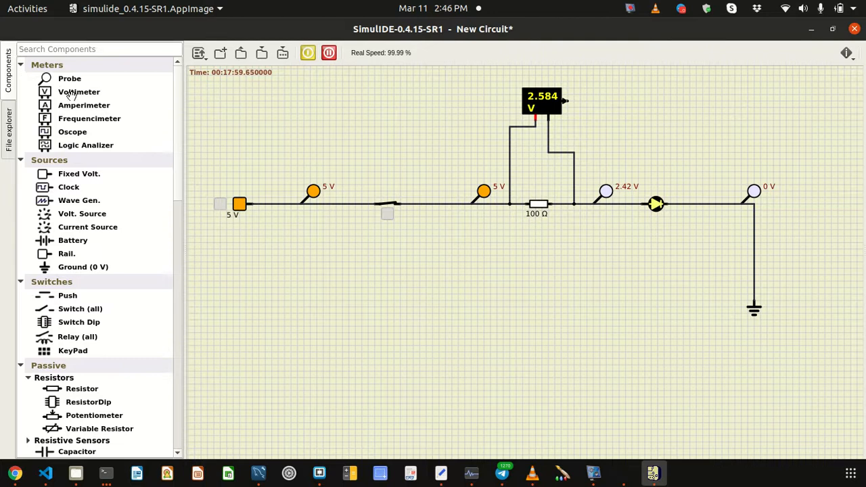
Try wiring an amperimeter in parallel across the LED, and remove it from the circuit
{"action": "left_click_drag", "start_coordinate": [76, 106], "coordinate": [669, 92]}
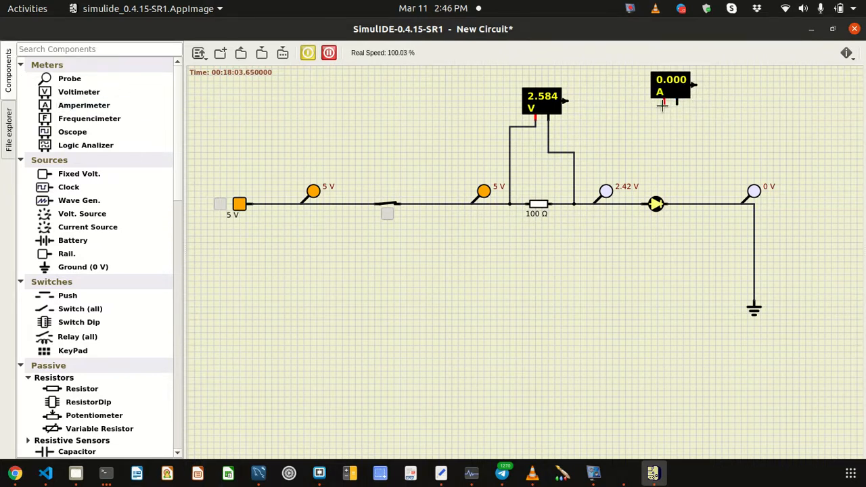
{"action": "left_click", "coordinate": [626, 114]}
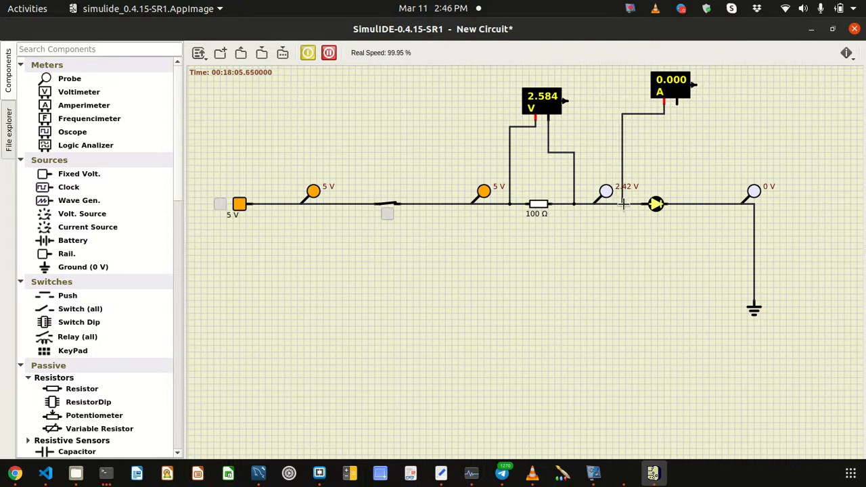
{"action": "left_click", "coordinate": [625, 204]}
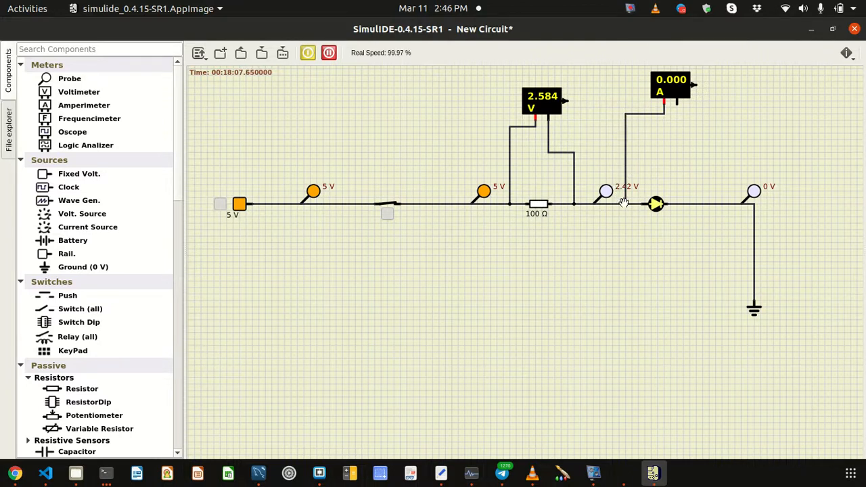
{"action": "left_click", "coordinate": [677, 102]}
{"action": "left_click", "coordinate": [689, 204]}
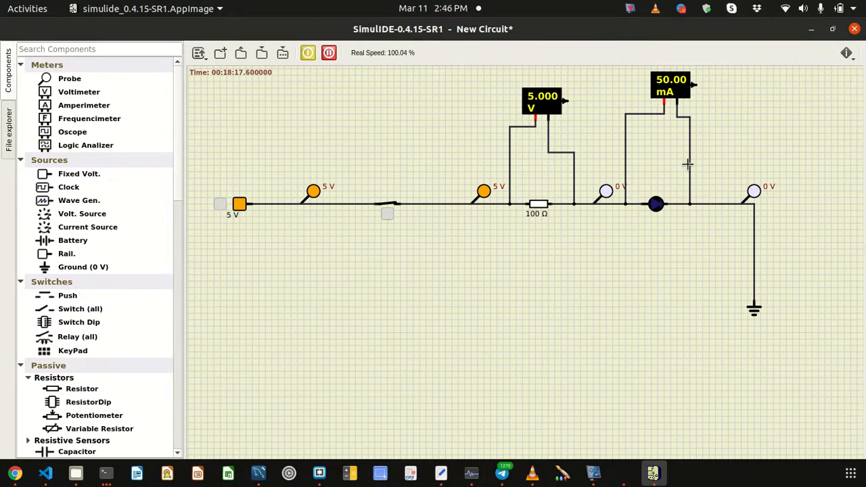
{"action": "right_click", "coordinate": [669, 87]}
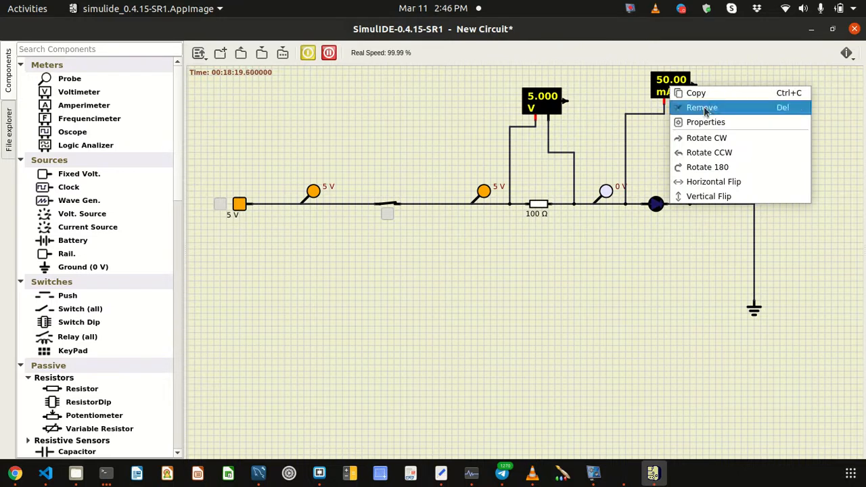
{"action": "left_click", "coordinate": [718, 107]}
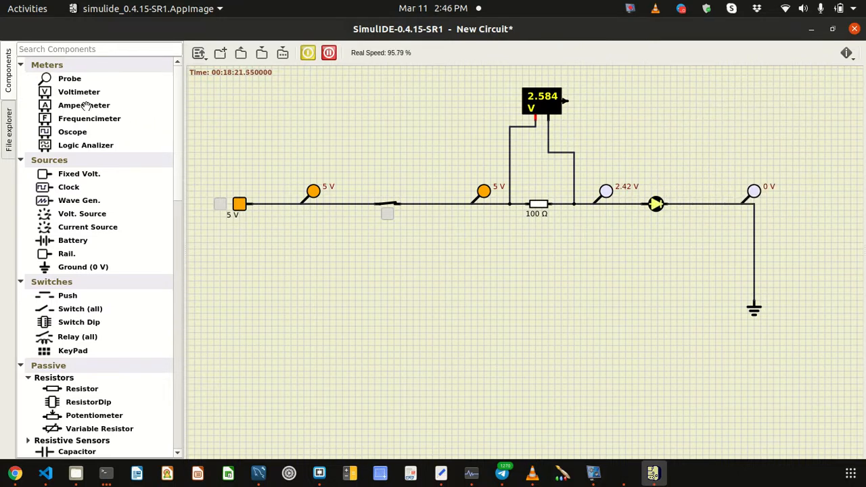
Place a second voltmeter above the LED and wire its two terminals across the LED
{"action": "left_click_drag", "start_coordinate": [99, 93], "coordinate": [662, 115]}
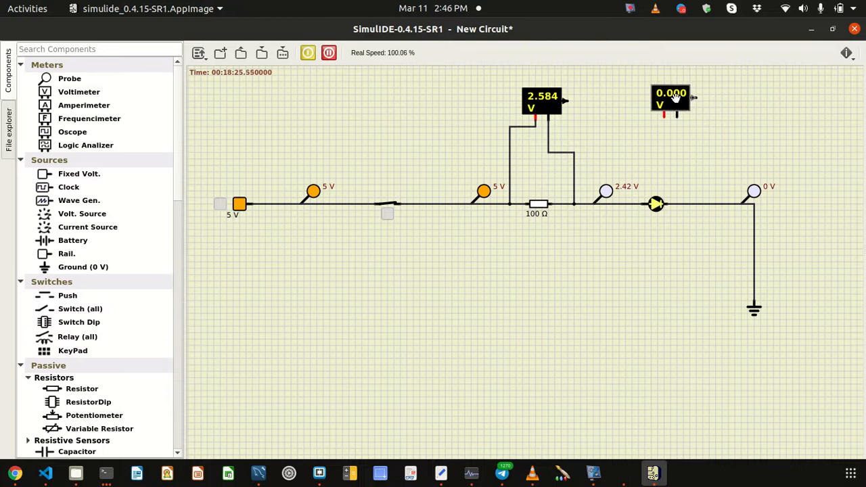
{"action": "left_click", "coordinate": [661, 117]}
{"action": "left_click", "coordinate": [621, 138]}
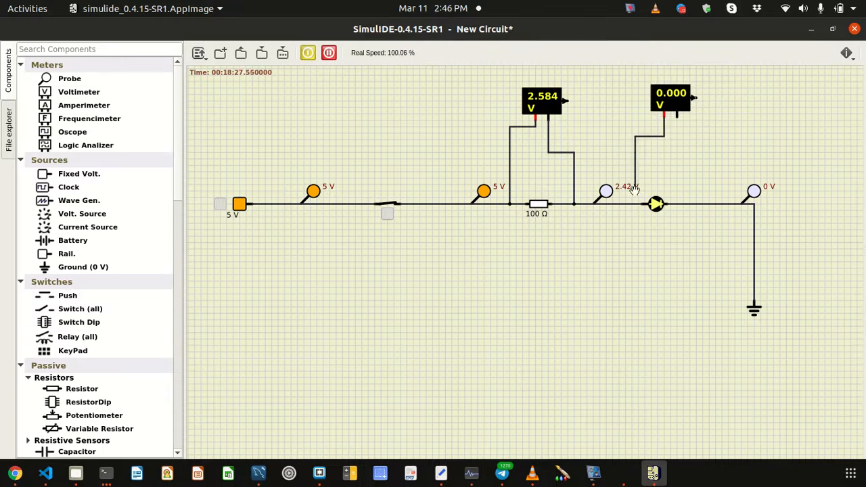
{"action": "left_click", "coordinate": [621, 205]}
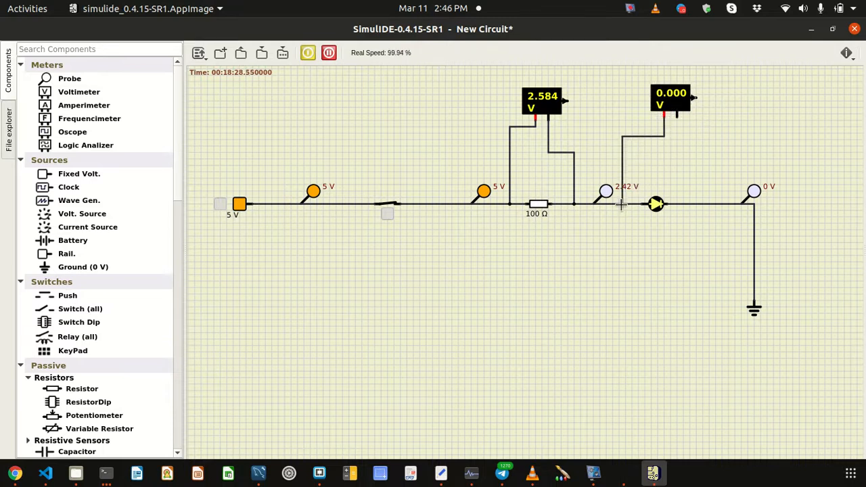
{"action": "left_click", "coordinate": [676, 116]}
{"action": "left_click", "coordinate": [692, 202]}
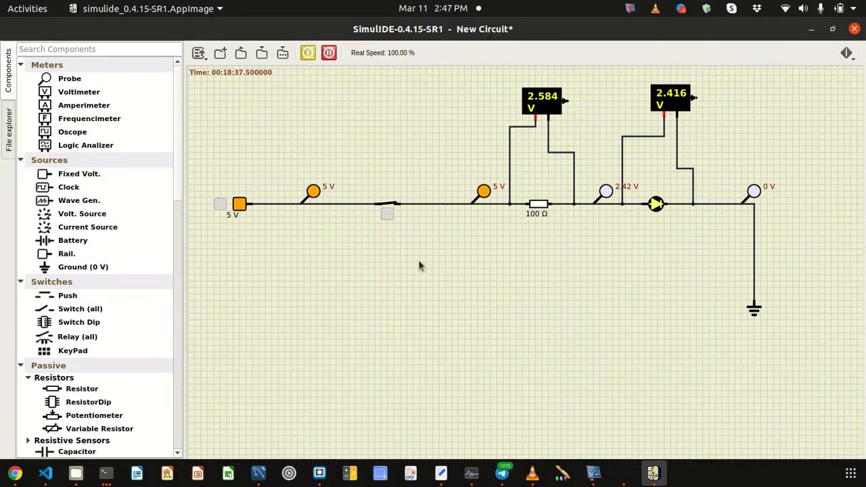
Insert an amperimeter in series between the 5 V source and the switch, removing the direct wire and moving the attached probe aside
{"action": "left_click_drag", "start_coordinate": [67, 105], "coordinate": [332, 108]}
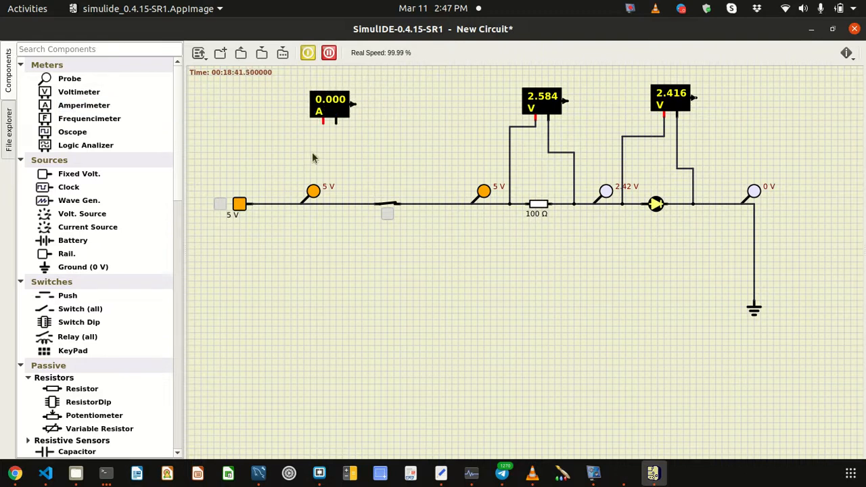
{"action": "right_click", "coordinate": [292, 204]}
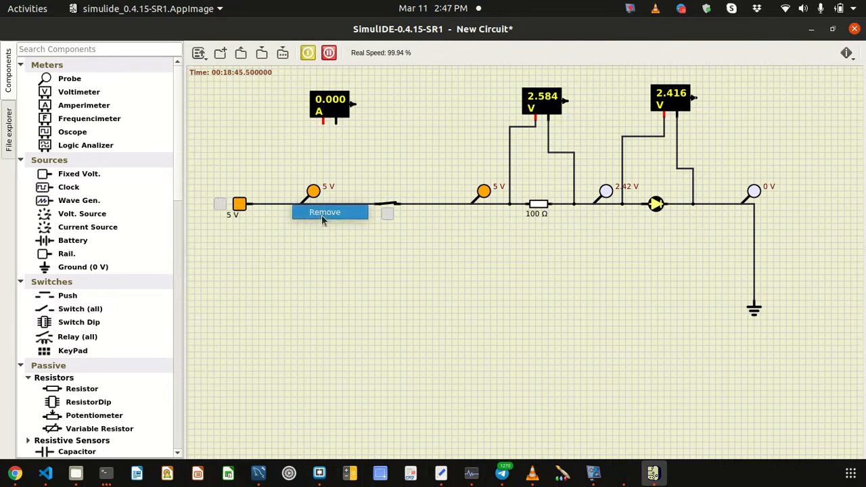
{"action": "left_click", "coordinate": [321, 214]}
{"action": "left_click_drag", "start_coordinate": [308, 196], "coordinate": [388, 399]}
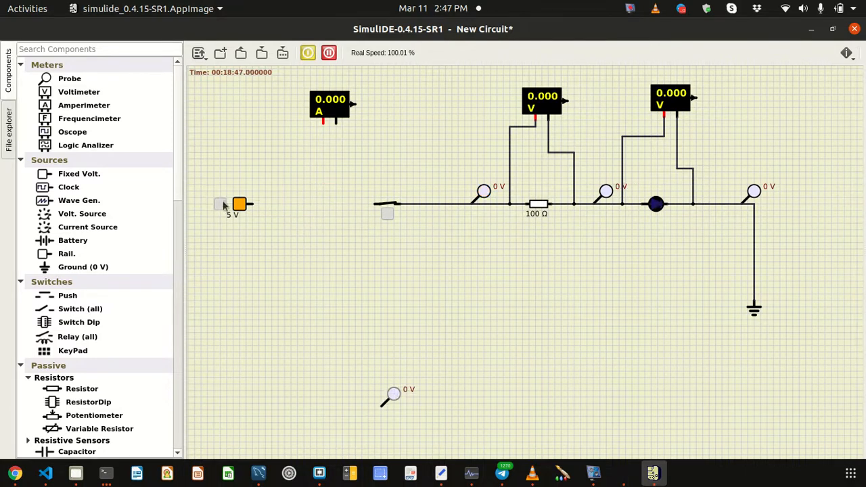
{"action": "left_click", "coordinate": [321, 123]}
{"action": "left_click", "coordinate": [336, 121]}
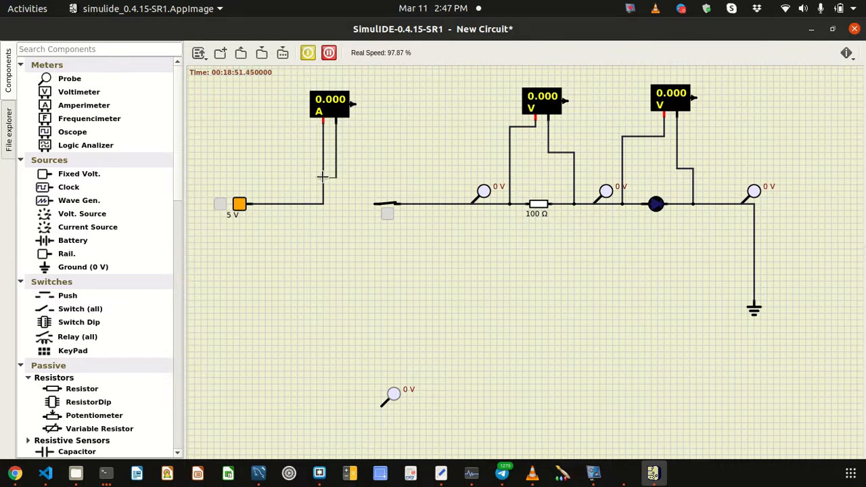
{"action": "left_click", "coordinate": [372, 204]}
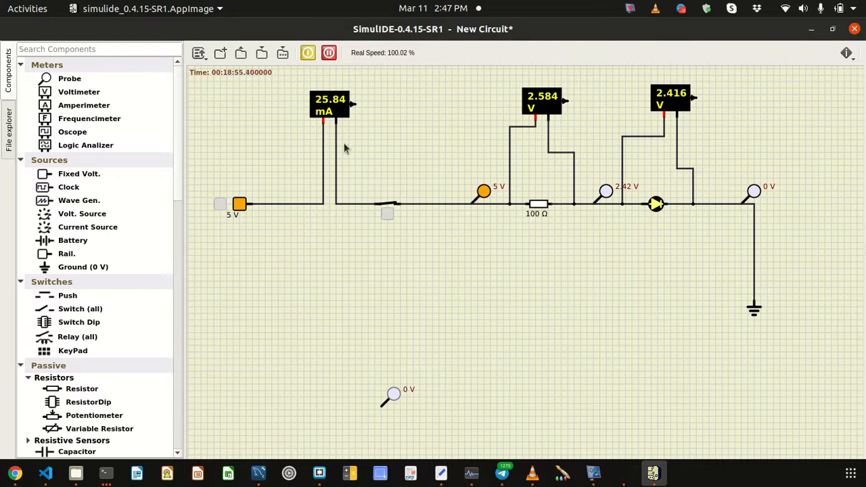
{"action": "left_click_drag", "start_coordinate": [330, 100], "coordinate": [308, 125]}
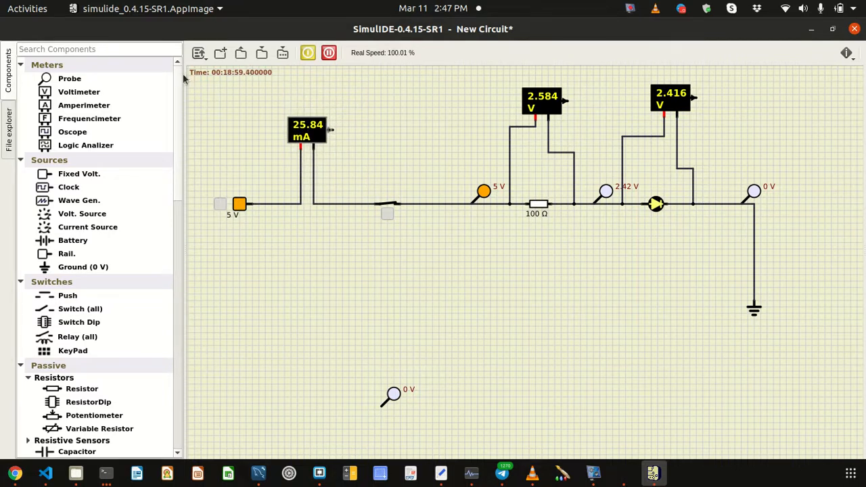
Insert a second amperimeter in series between the LED and ground, and reattach the displaced probes before the switch and on the ground wire
{"action": "left_click_drag", "start_coordinate": [111, 109], "coordinate": [790, 143]}
{"action": "left_click_drag", "start_coordinate": [751, 188], "coordinate": [658, 296]}
{"action": "right_click", "coordinate": [732, 204]}
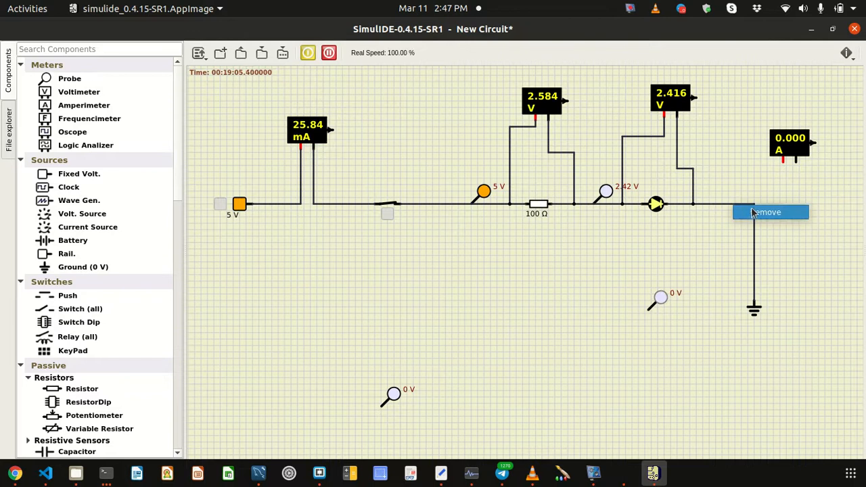
{"action": "left_click", "coordinate": [747, 211]}
{"action": "mouse_move", "coordinate": [690, 204]}
{"action": "left_mouse_down"}
{"action": "mouse_move", "coordinate": [788, 193]}
{"action": "mouse_move", "coordinate": [781, 163]}
{"action": "mouse_move", "coordinate": [798, 251]}
{"action": "mouse_move", "coordinate": [749, 286]}
{"action": "mouse_move", "coordinate": [762, 251]}
{"action": "mouse_move", "coordinate": [754, 303]}
{"action": "left_mouse_up"}
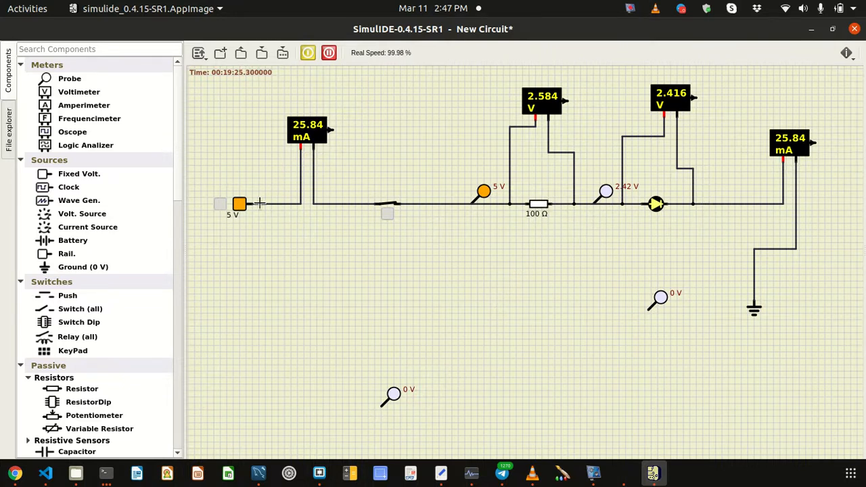
{"action": "left_click_drag", "start_coordinate": [392, 395], "coordinate": [344, 195]}
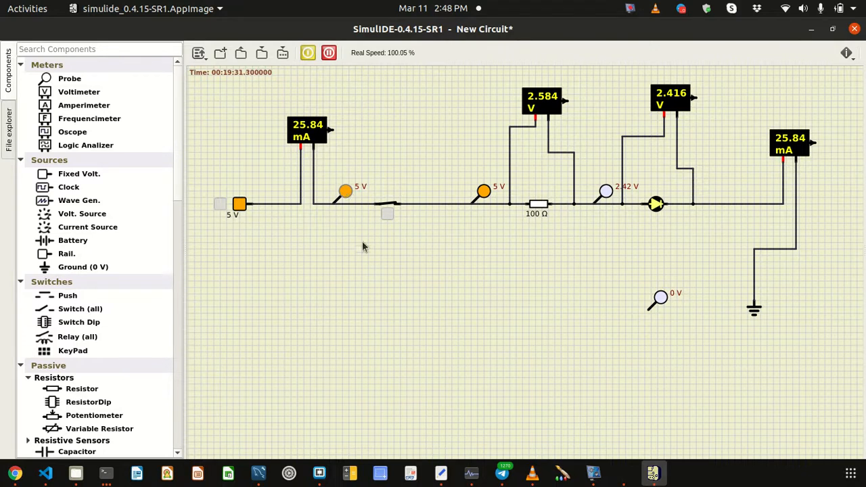
{"action": "left_click_drag", "start_coordinate": [660, 297], "coordinate": [808, 232]}
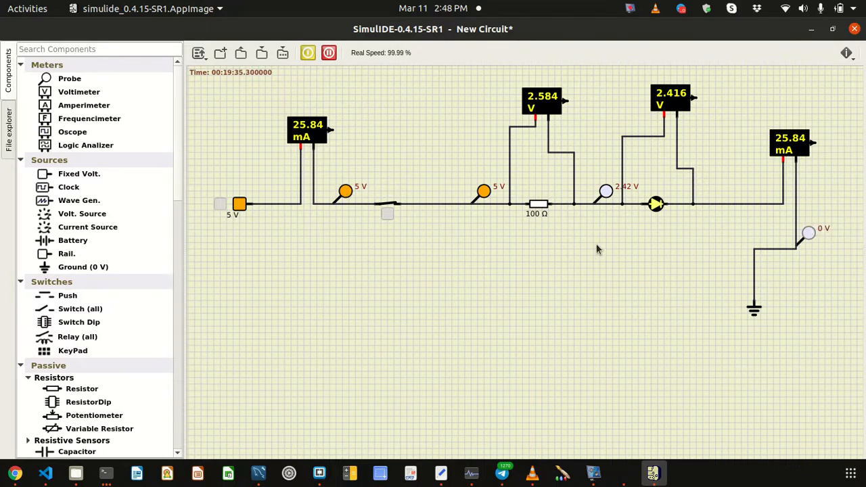
Set the resistor's resistance to 10 Ω and move its properties dialog clear of the circuit
{"action": "left_click", "coordinate": [538, 204]}
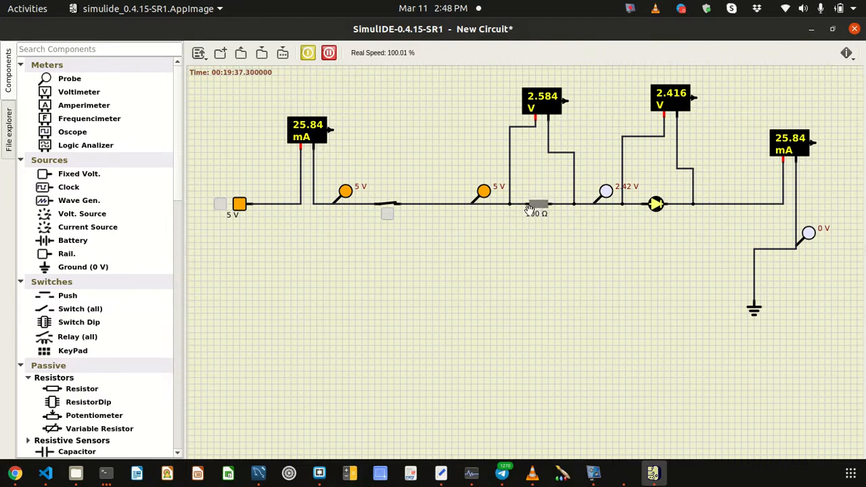
{"action": "right_click", "coordinate": [539, 203]}
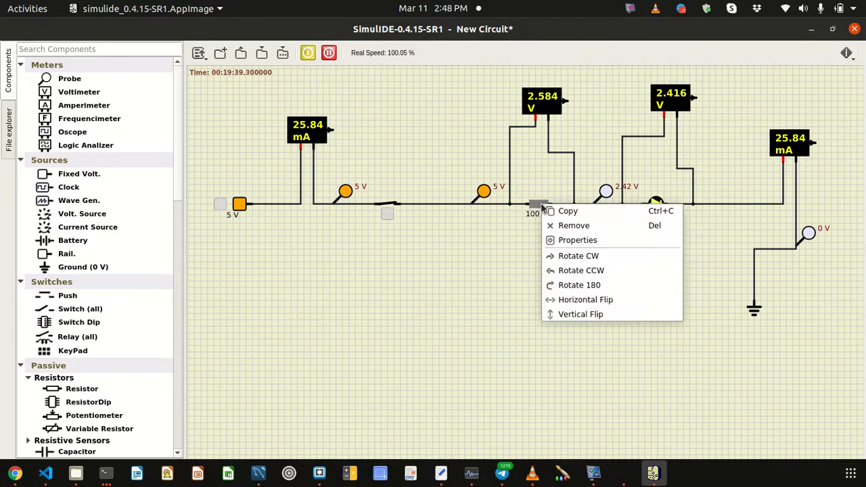
{"action": "left_click", "coordinate": [578, 240]}
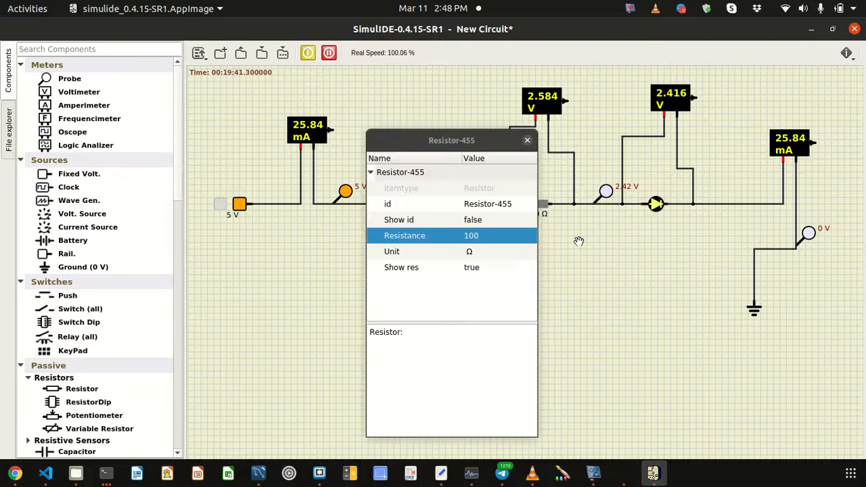
{"action": "left_click", "coordinate": [473, 235]}
{"action": "type", "text": "10"}
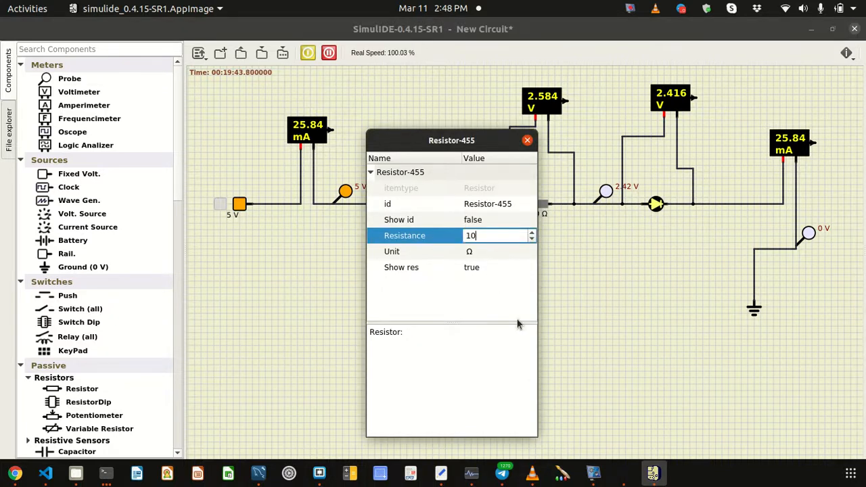
{"action": "key", "text": "Return"}
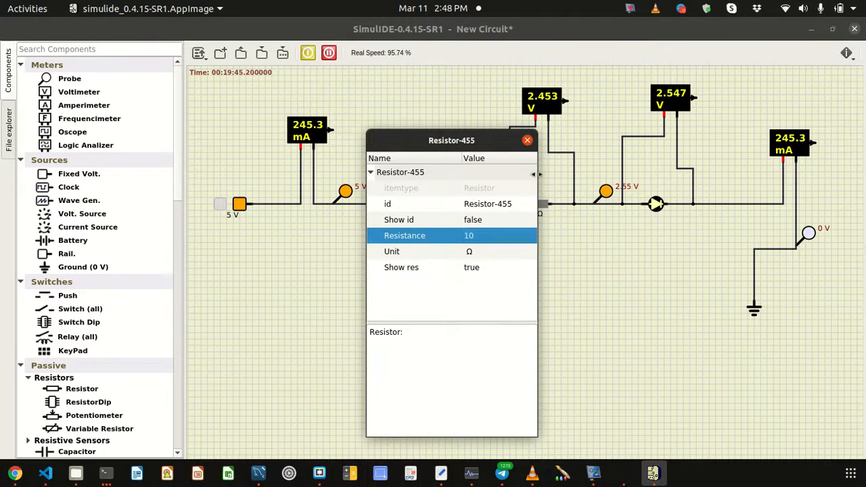
{"action": "left_click_drag", "start_coordinate": [442, 131], "coordinate": [427, 317]}
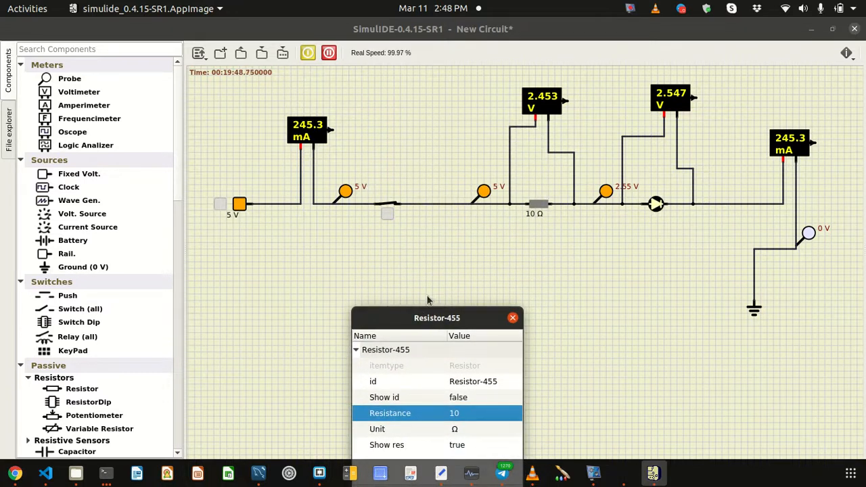
{"action": "left_click", "coordinate": [513, 244]}
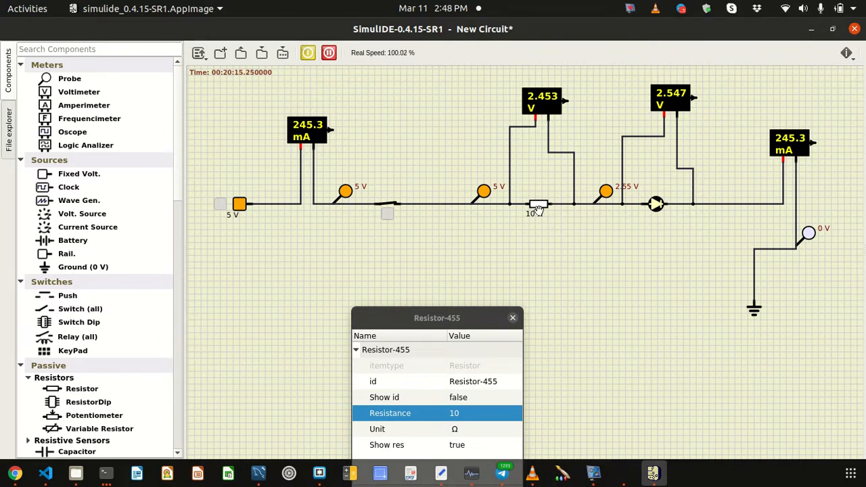
Set the resistor's resistance to 100 Ω
{"action": "left_click_drag", "start_coordinate": [465, 317], "coordinate": [446, 227]}
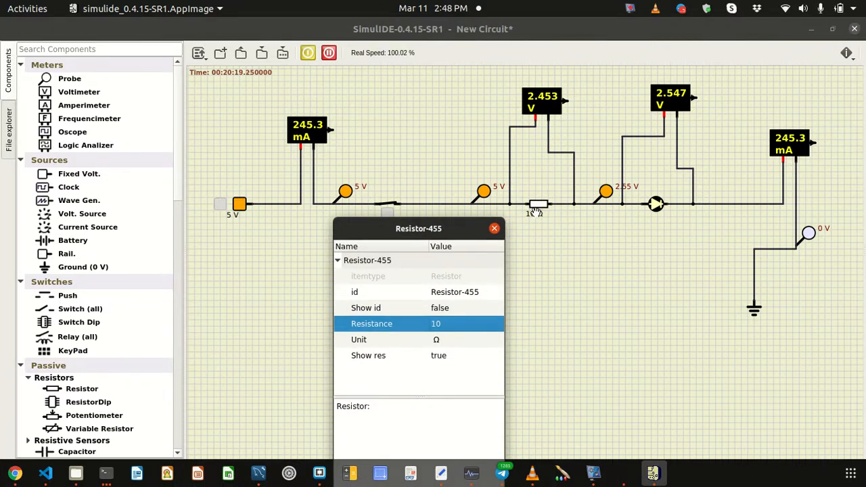
{"action": "double_click", "coordinate": [454, 325]}
{"action": "type", "text": "100"}
{"action": "key", "text": "Return"}
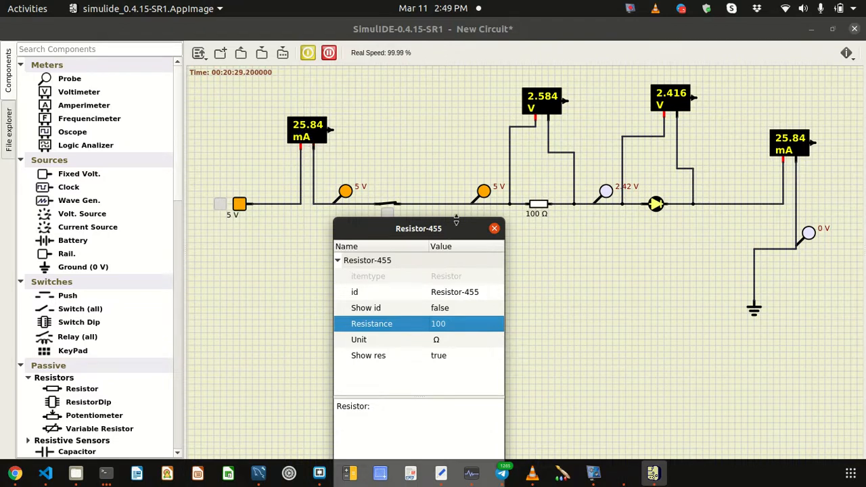
Set the resistor's resistance to 80 Ω and close its properties
{"action": "left_click", "coordinate": [448, 324]}
{"action": "left_click_drag", "start_coordinate": [464, 324], "coordinate": [450, 322]}
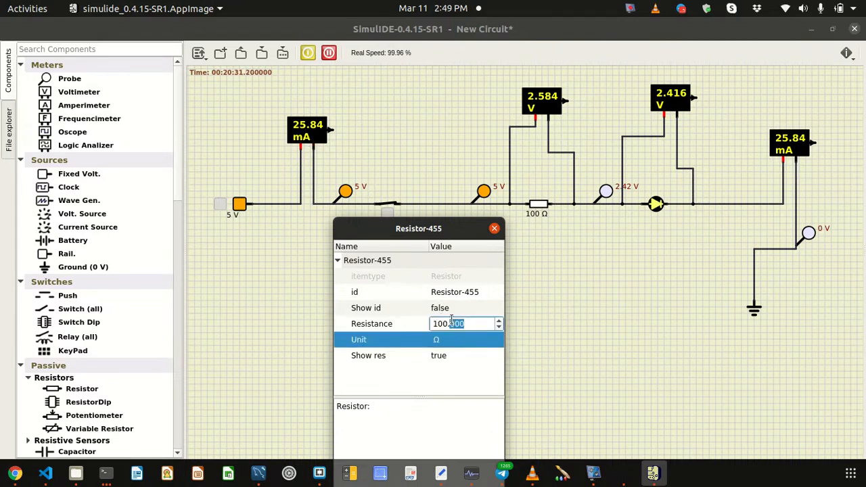
{"action": "key", "text": "Left"}
{"action": "key", "text": "BackSpace"}
{"action": "key", "text": "BackSpace"}
{"action": "key", "text": "BackSpace"}
{"action": "type", "text": "80"}
{"action": "key", "text": "Return"}
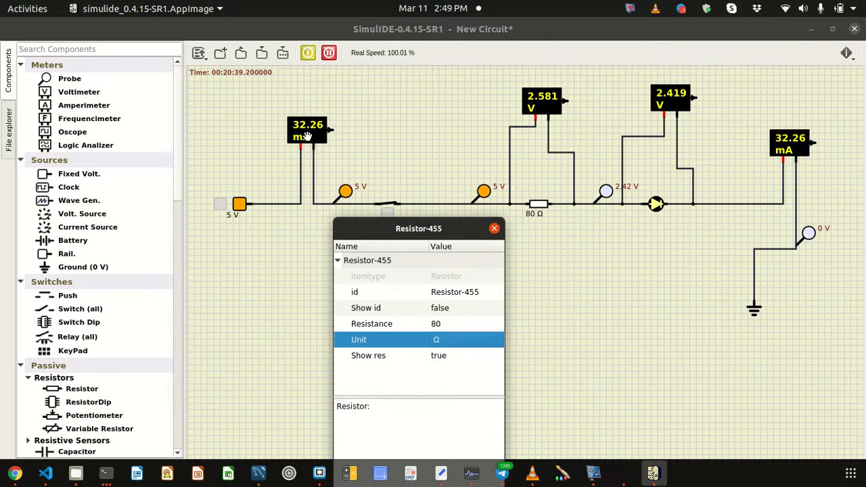
{"action": "left_click_drag", "start_coordinate": [442, 230], "coordinate": [509, 306]}
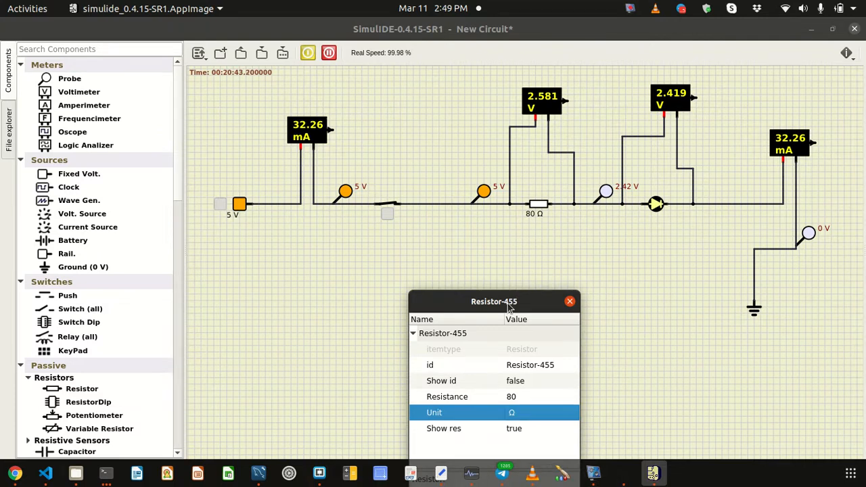
{"action": "left_click", "coordinate": [570, 300]}
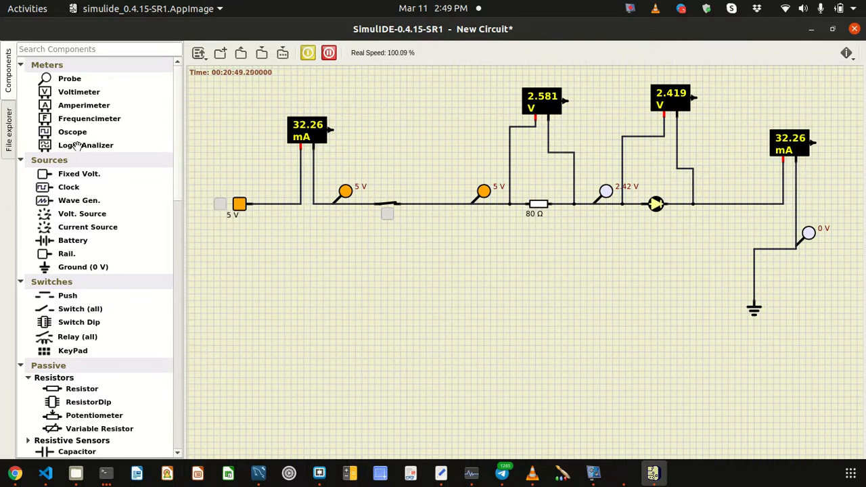
Place an oscilloscope and two logic analyzers in the empty area below the circuit
{"action": "left_click_drag", "start_coordinate": [78, 135], "coordinate": [289, 325]}
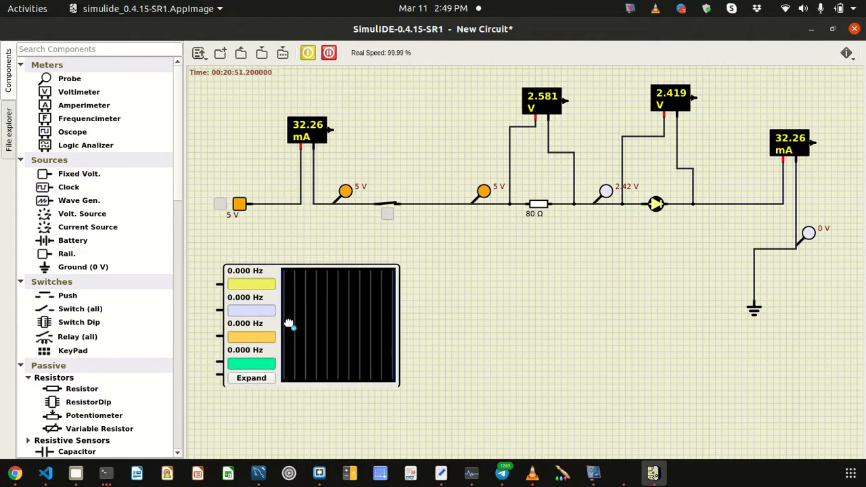
{"action": "left_click_drag", "start_coordinate": [84, 145], "coordinate": [583, 344]}
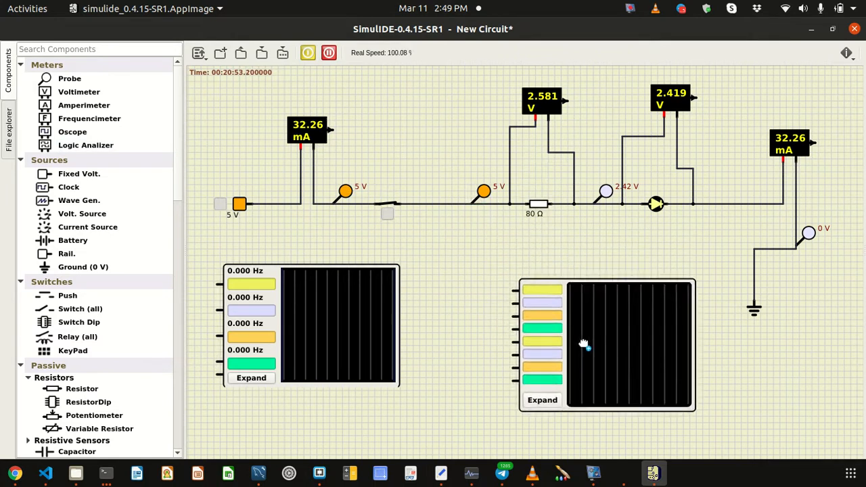
{"action": "left_click_drag", "start_coordinate": [79, 144], "coordinate": [416, 416]}
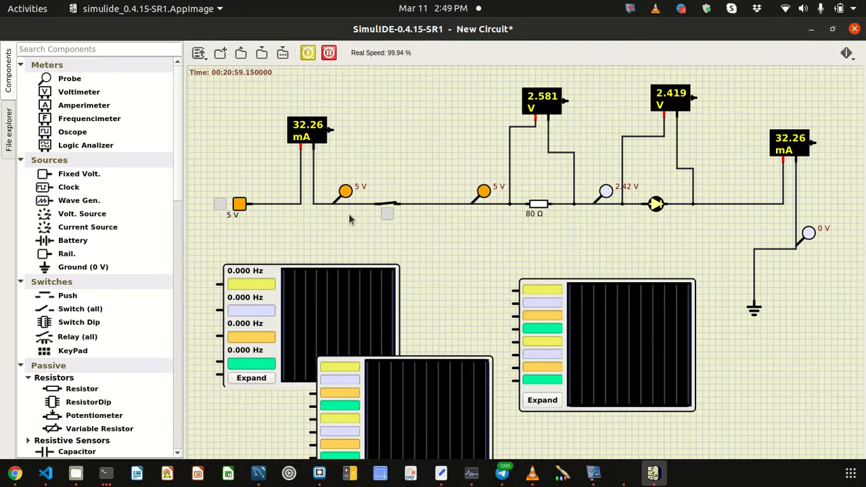